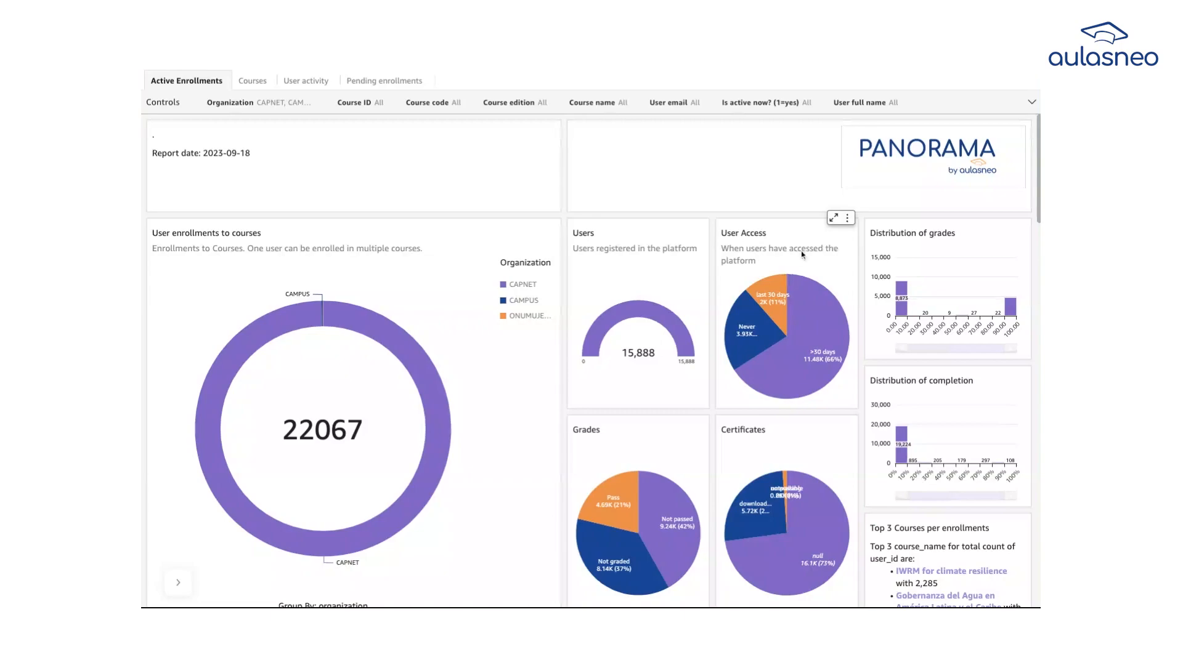
# - Examine the User Access, Grades and Certificates pie charts and the grade and completion distribution histograms
pyautogui.moveTo(780, 289)
pyautogui.moveTo(827, 317)
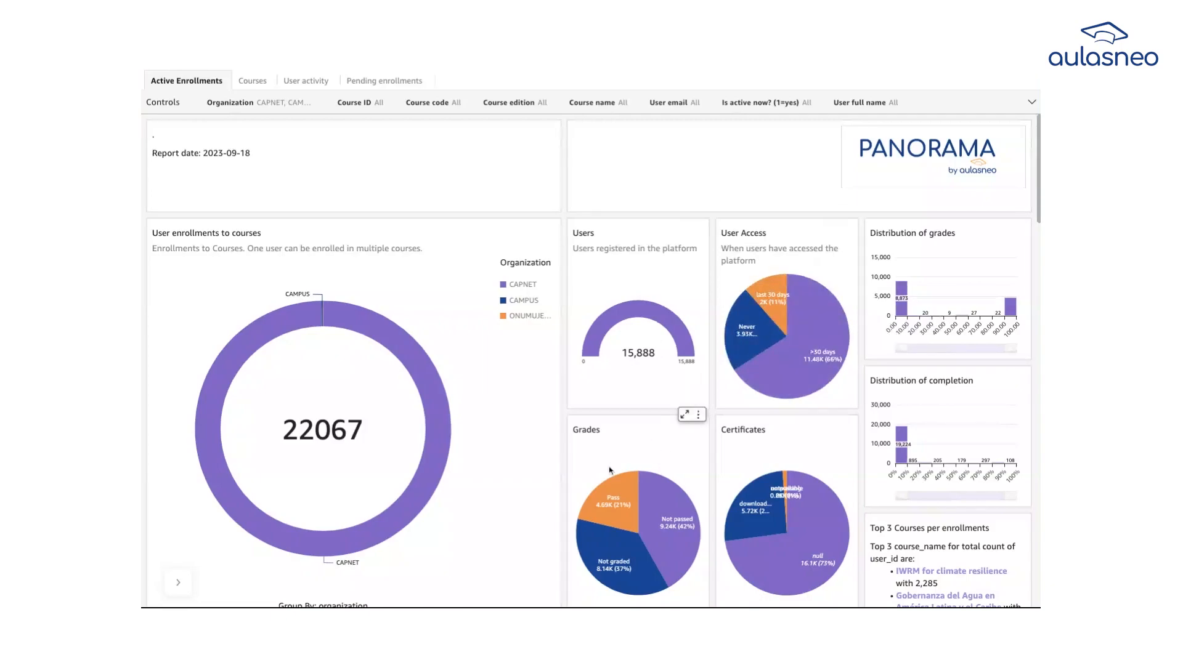
pyautogui.moveTo(609, 510)
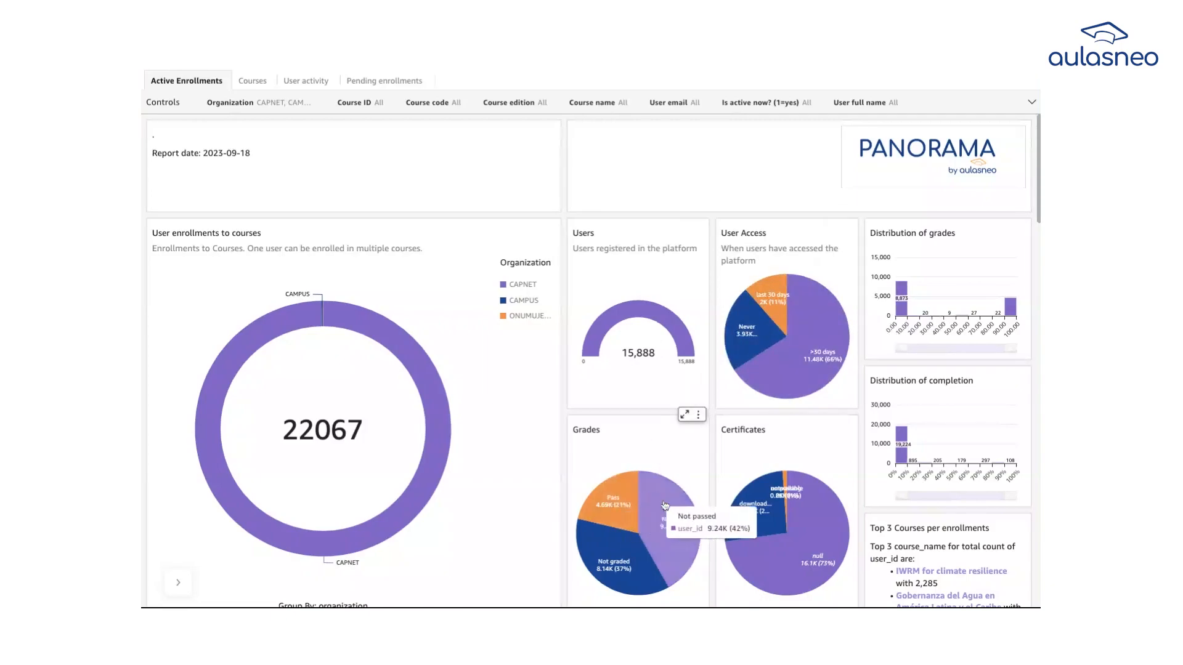
pyautogui.moveTo(630, 571)
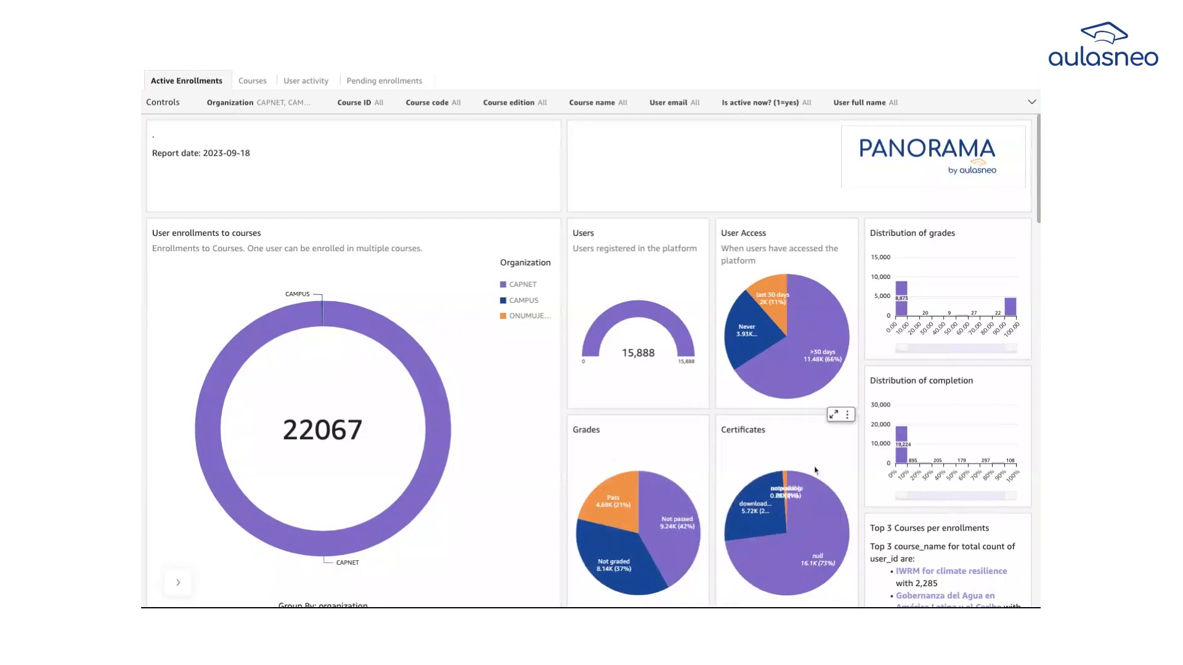
pyautogui.moveTo(788, 482)
pyautogui.moveTo(997, 290)
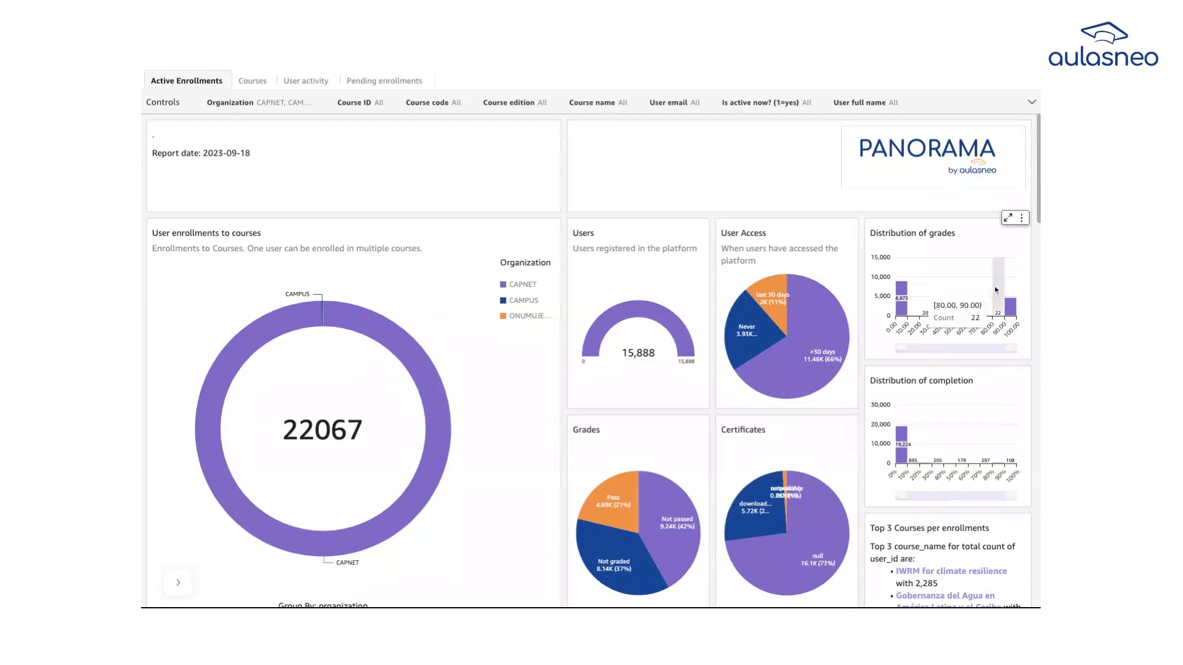
pyautogui.moveTo(962, 435)
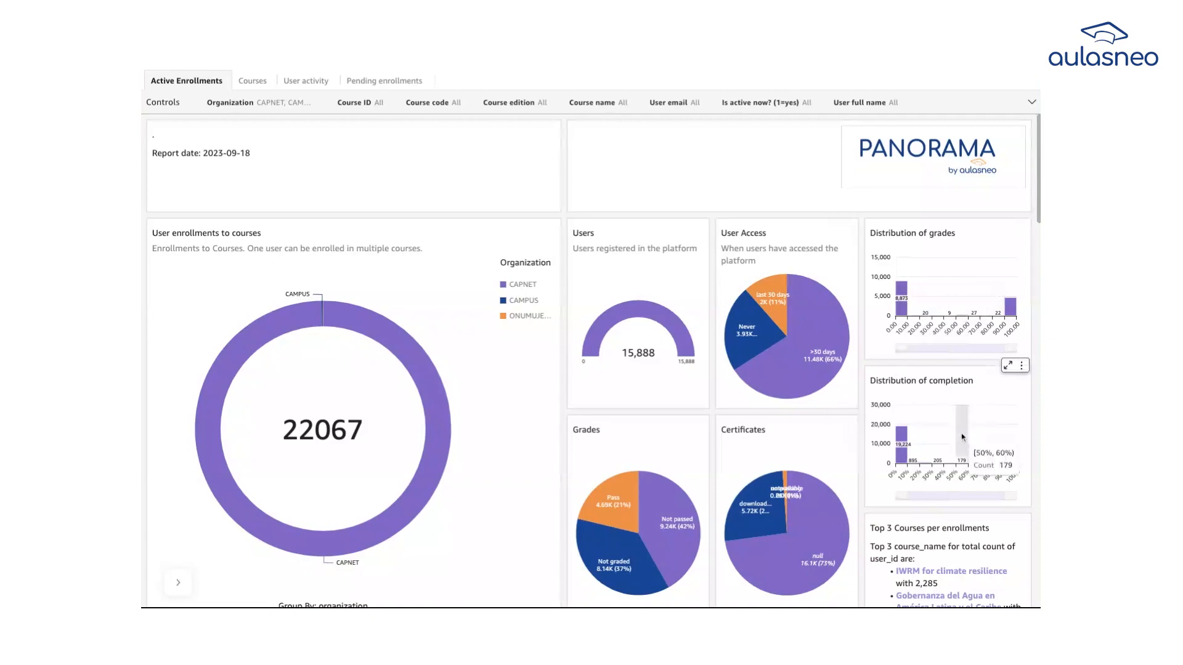
# - Read through the full list of the top 3 courses per enrollments
pyautogui.scroll(-2, 906, 450)
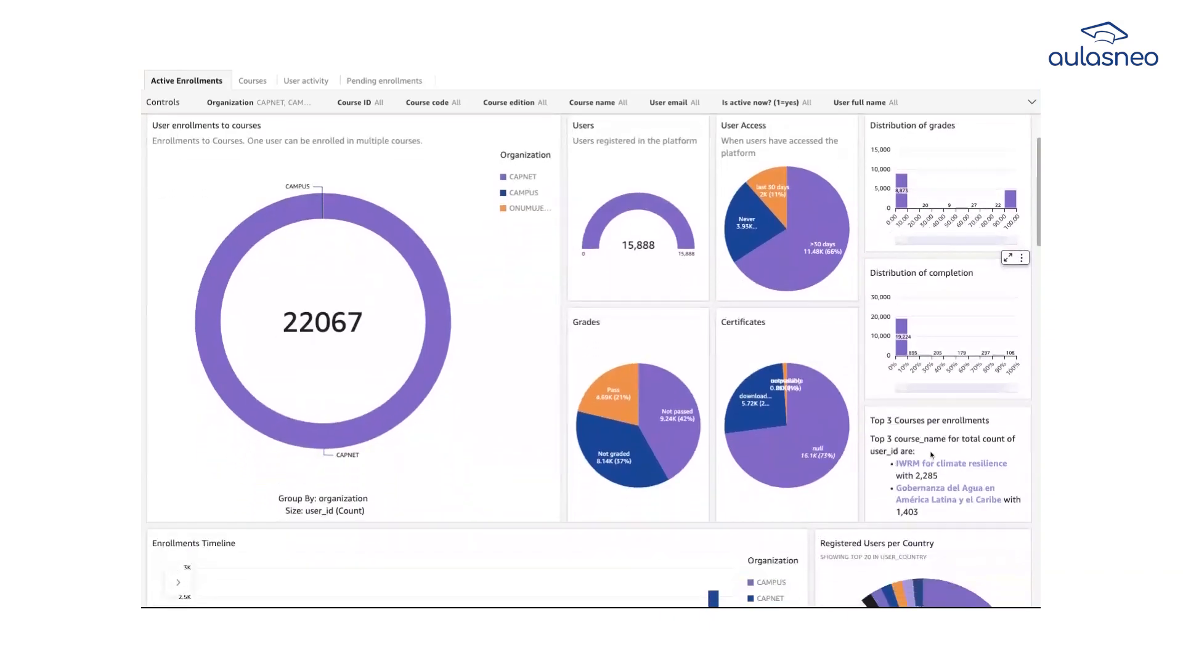
pyautogui.scroll(-5, 878, 478)
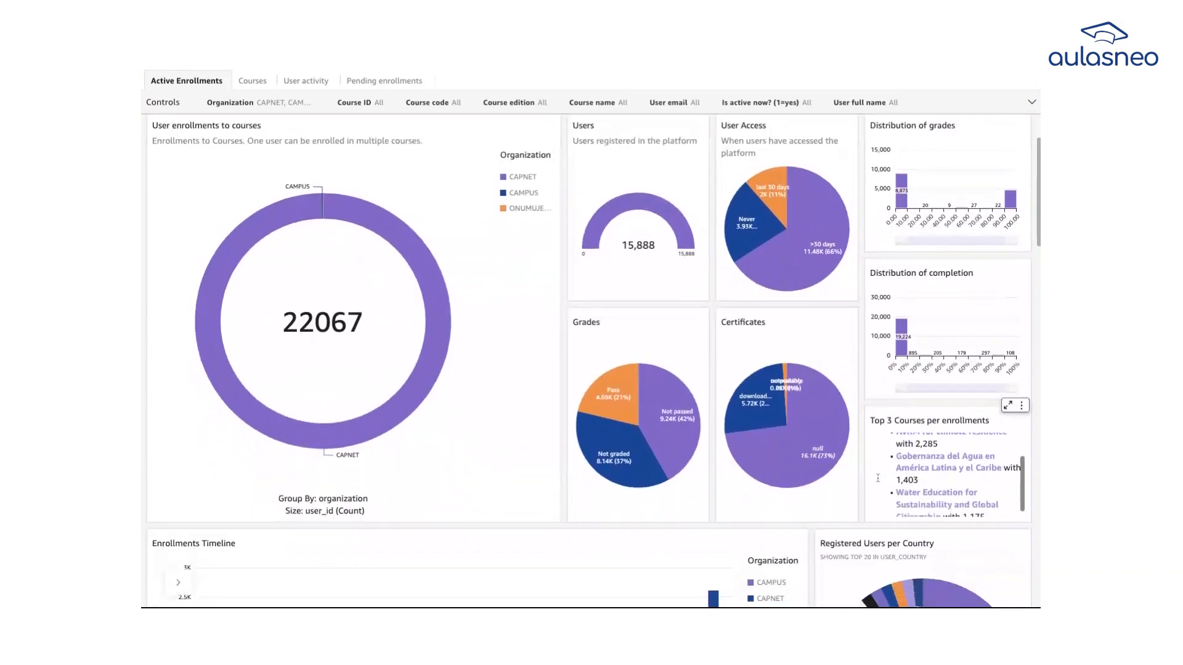
pyautogui.scroll(-1, 894, 366)
pyautogui.scroll(3, 894, 366)
pyautogui.scroll(-3, 894, 365)
# - Maximize the Registered Users per Country chart to check its export options, and restore it to dashboard size
pyautogui.scroll(-3, 893, 444)
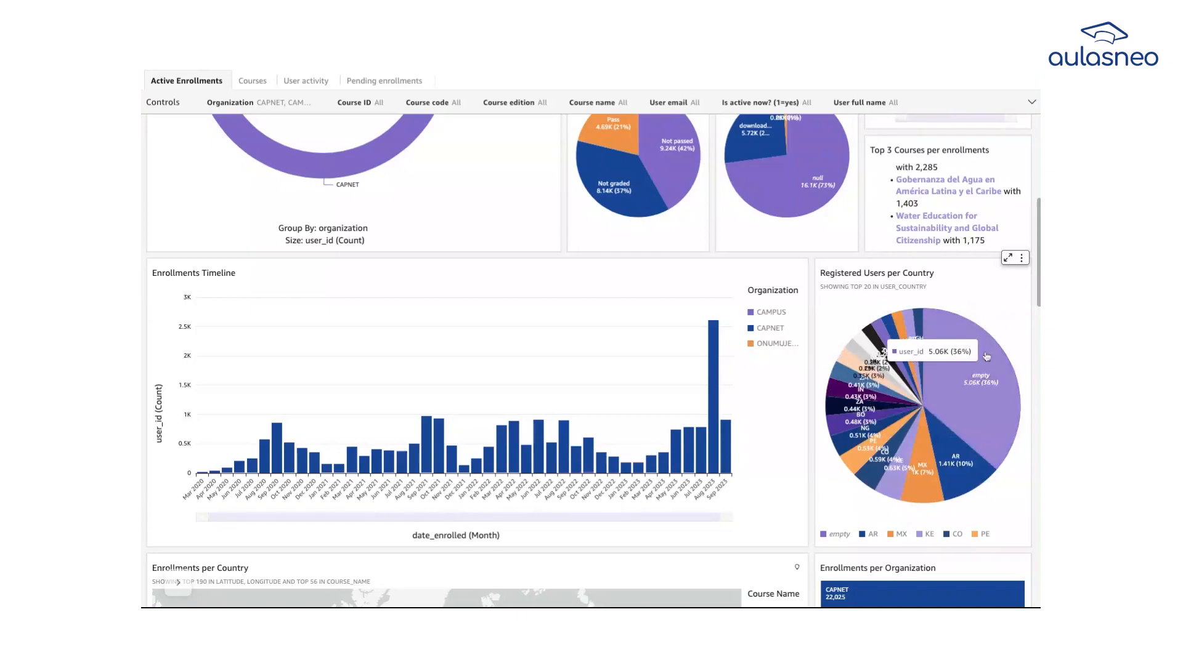
pyautogui.click(1008, 259)
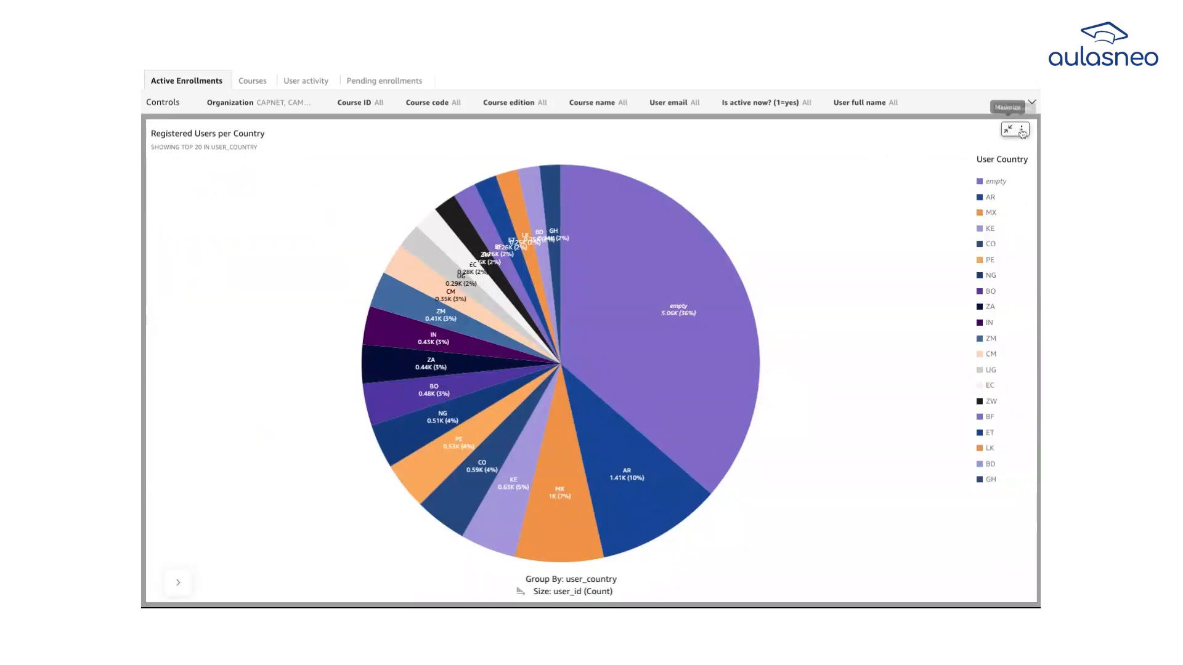
pyautogui.click(1021, 130)
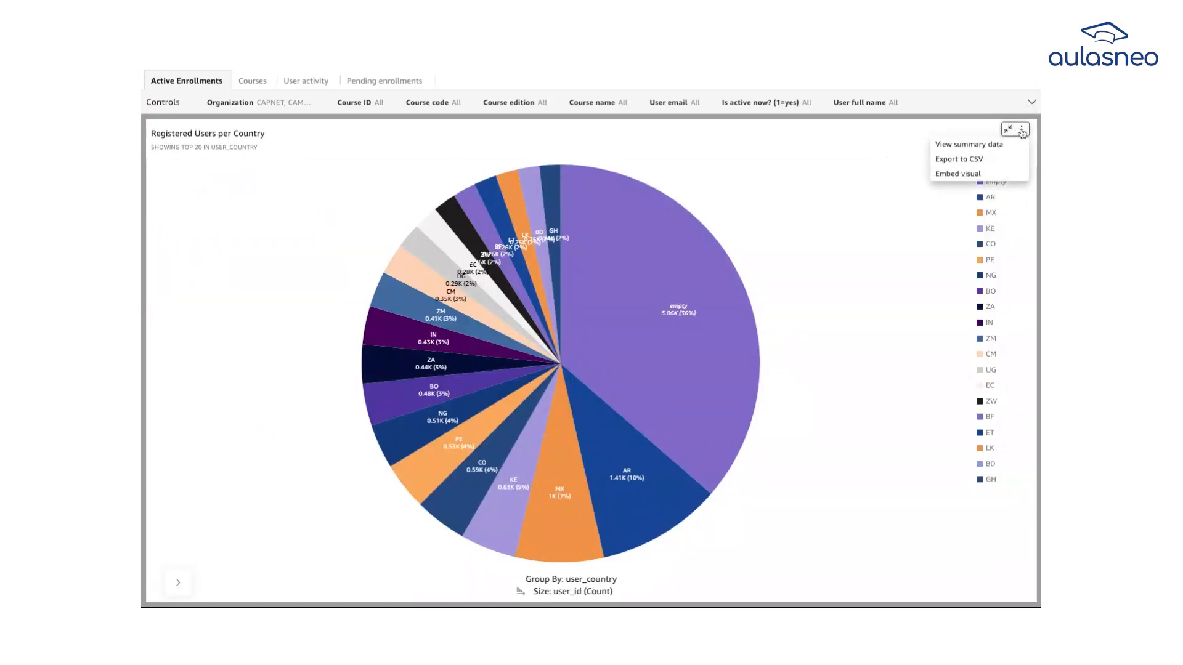
pyautogui.click(1009, 130)
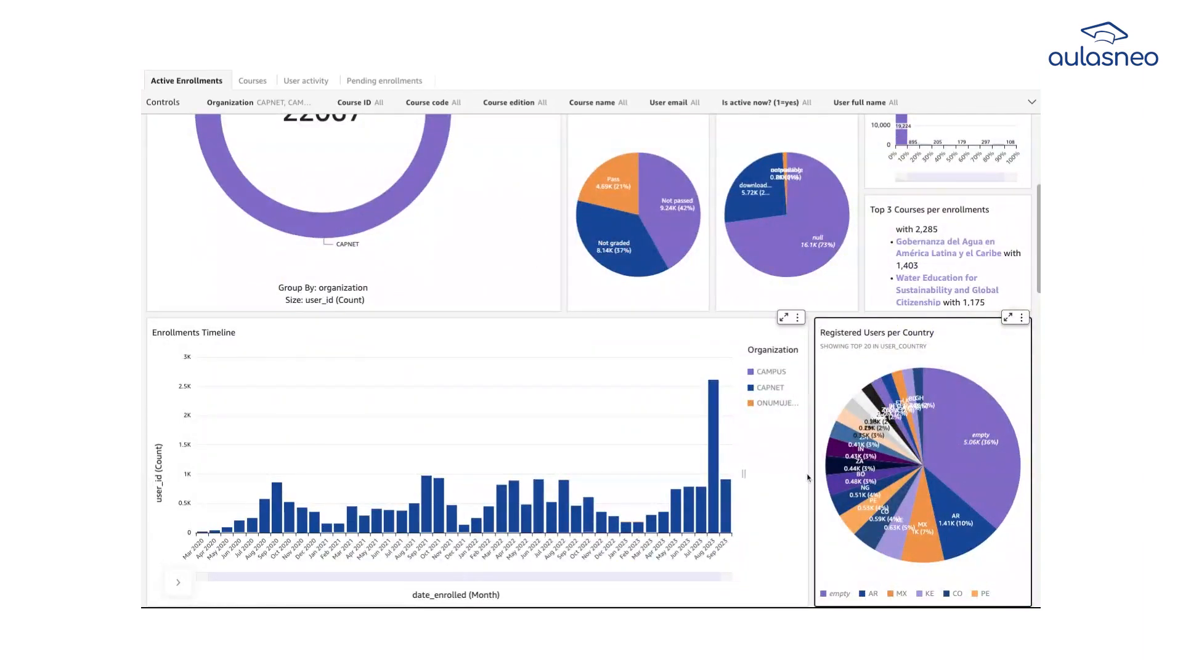
# - Inspect the Enrollments per Country map and its course legend at full size, and restore it to dashboard size
pyautogui.scroll(-3, 807, 474)
pyautogui.scroll(-7, 807, 477)
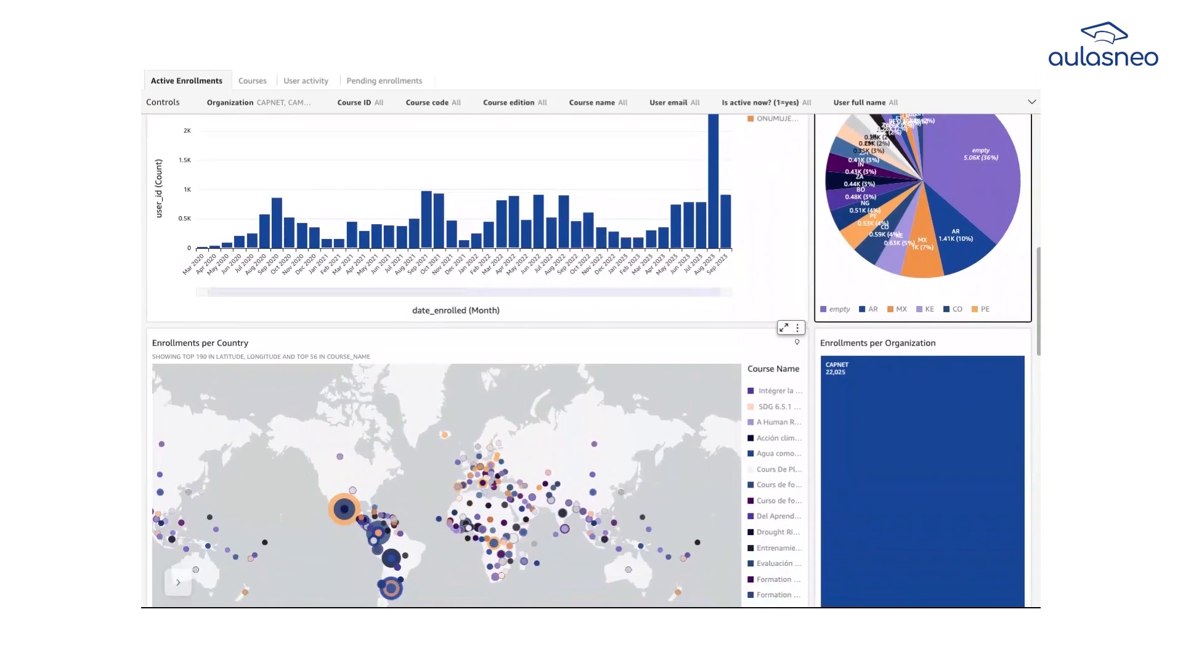
pyautogui.scroll(-2, 814, 502)
pyautogui.scroll(-2, 816, 507)
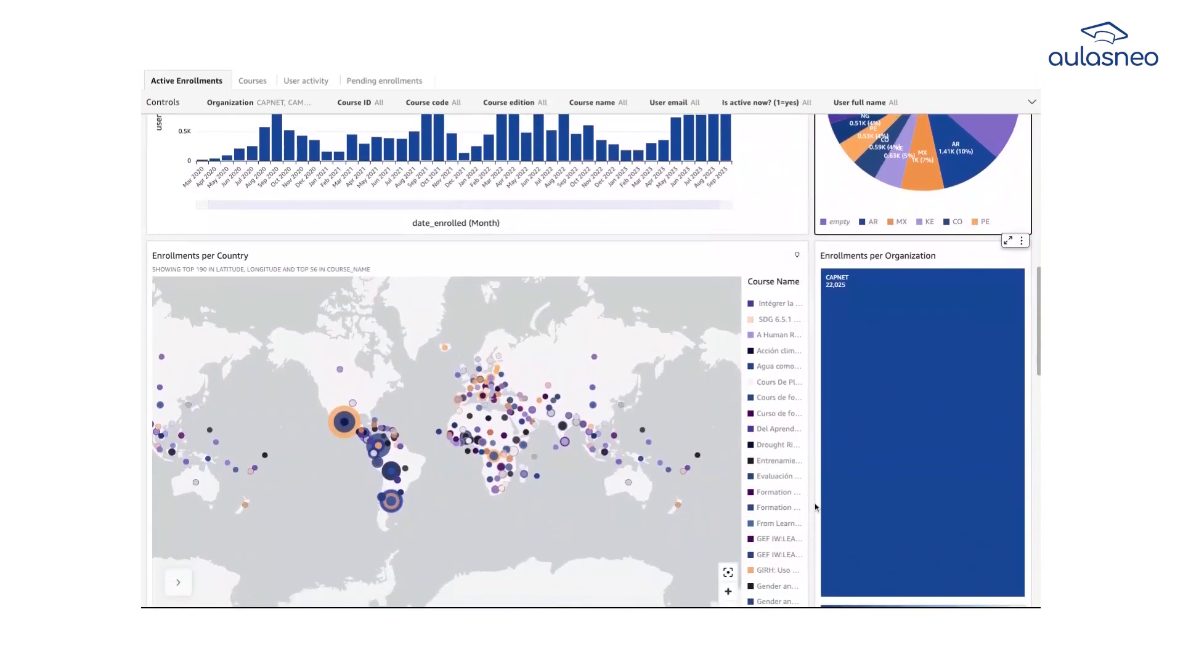
pyautogui.scroll(2, 553, 465)
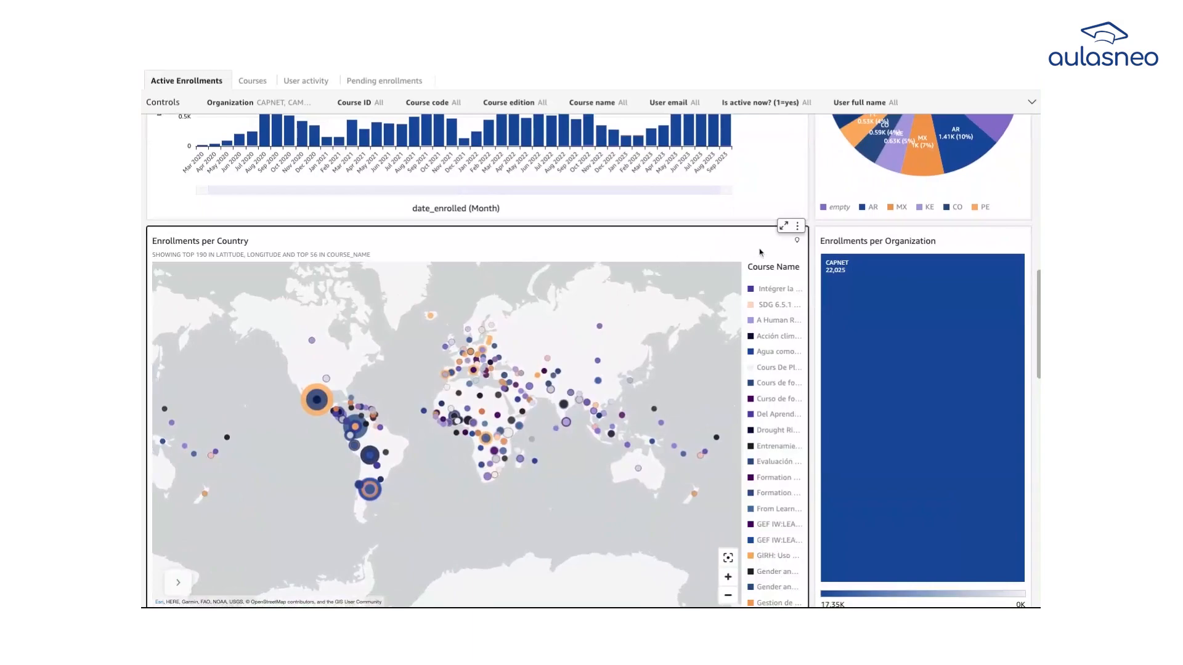
pyautogui.click(784, 226)
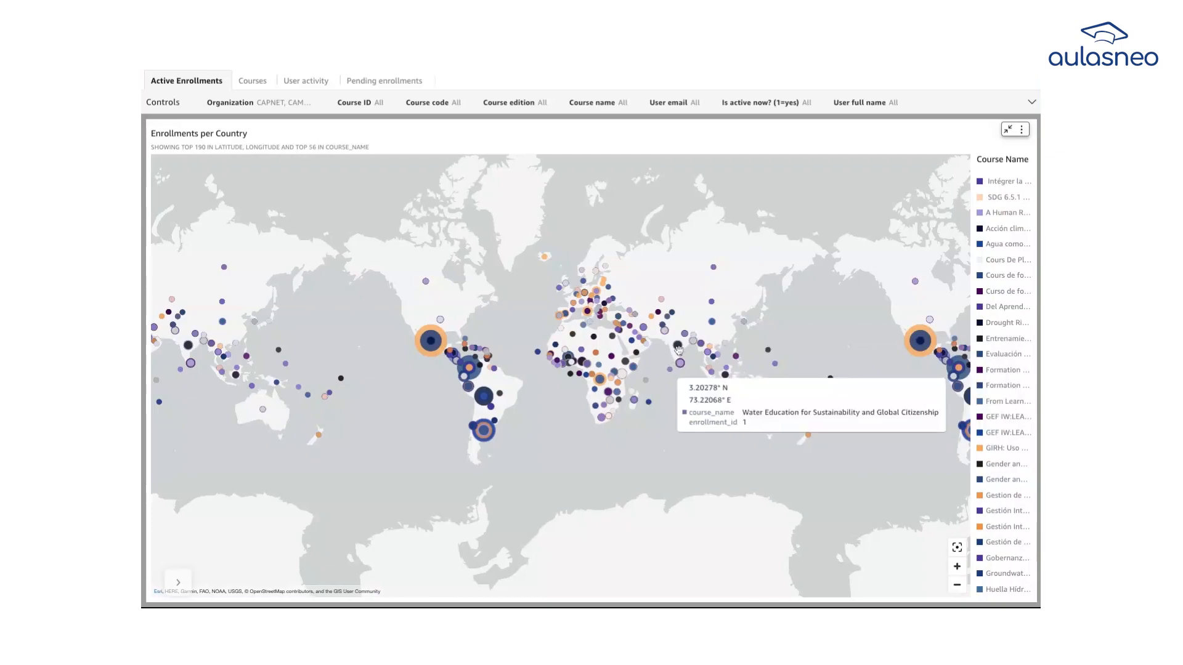
pyautogui.scroll(3, 693, 319)
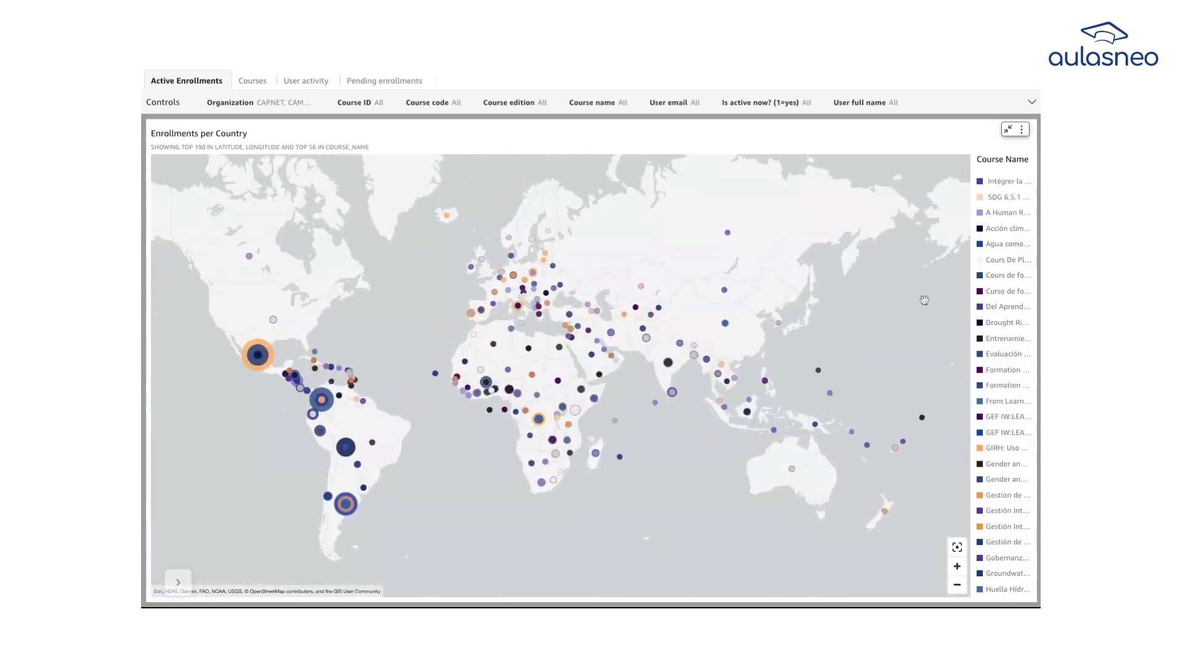
pyautogui.scroll(-3, 999, 361)
pyautogui.scroll(5, 999, 360)
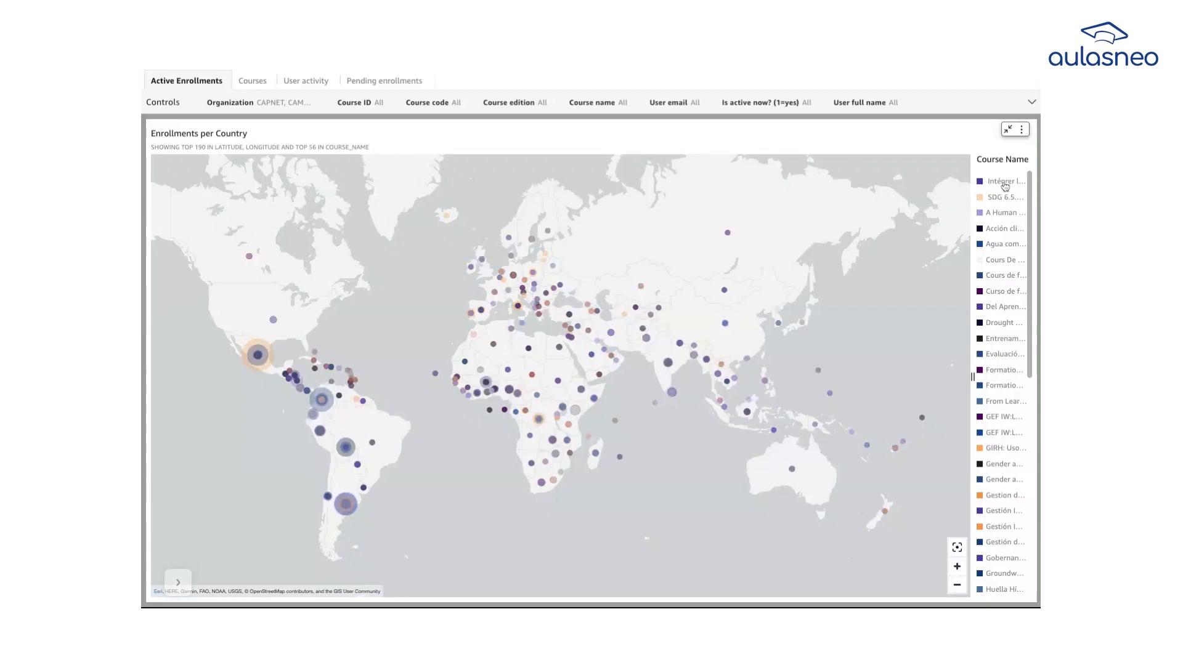
pyautogui.click(1008, 131)
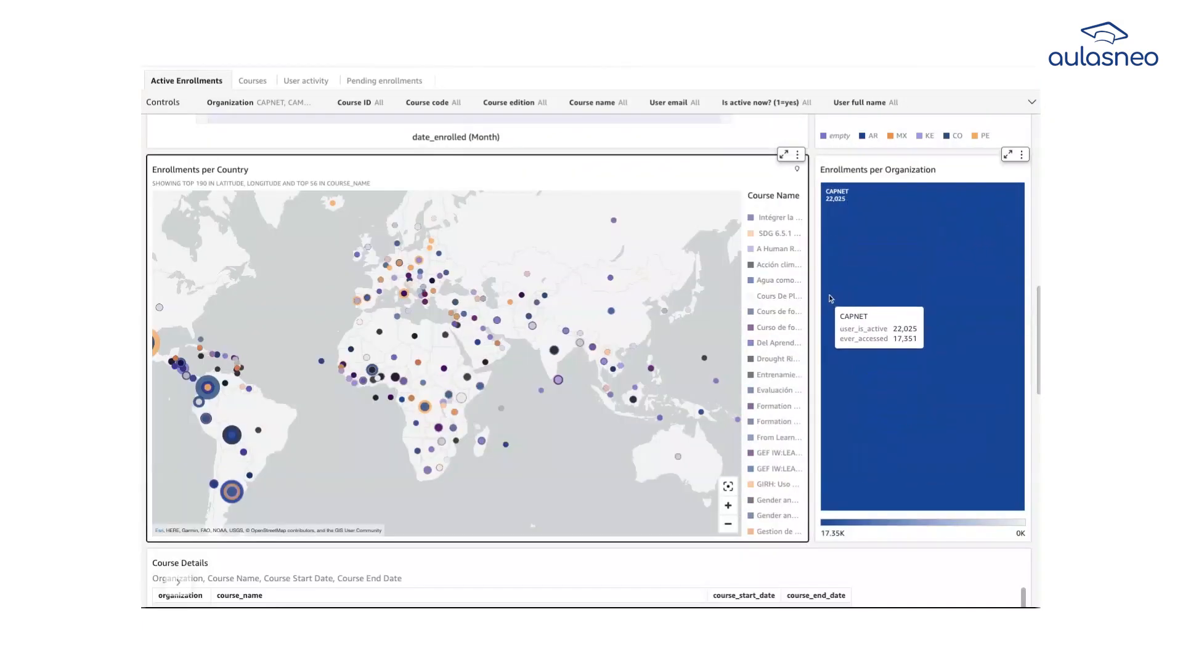
# - Look through the Course Details table for organizations, course names, and start and end dates
pyautogui.scroll(-5, 818, 496)
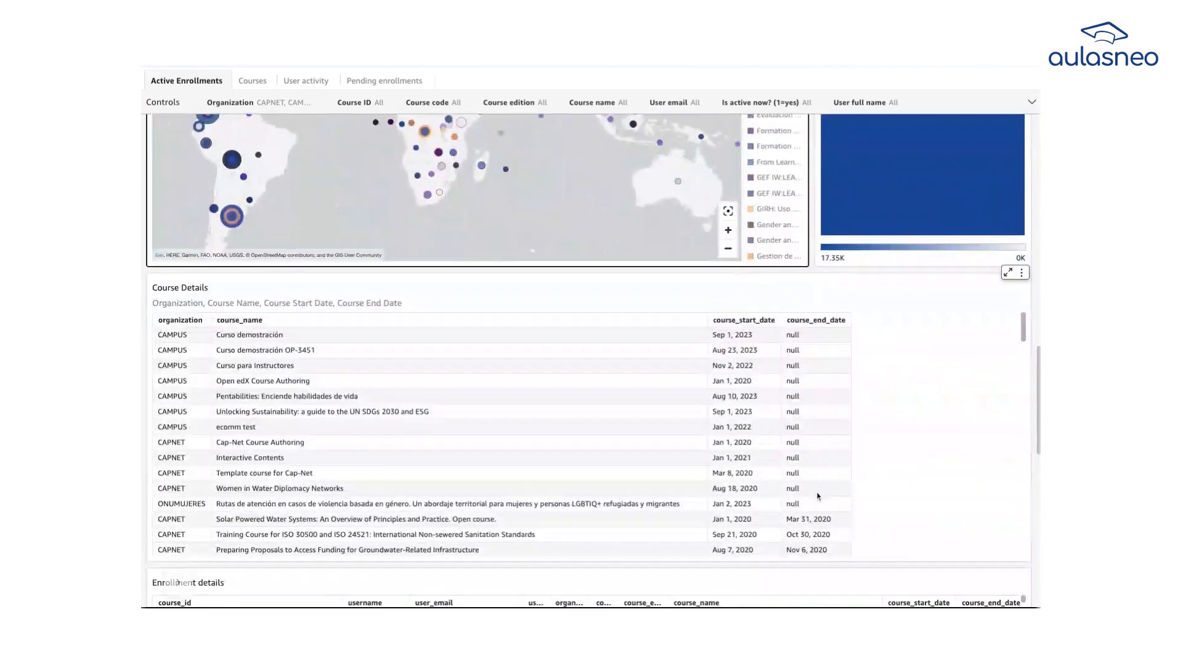
pyautogui.scroll(-10, 508, 375)
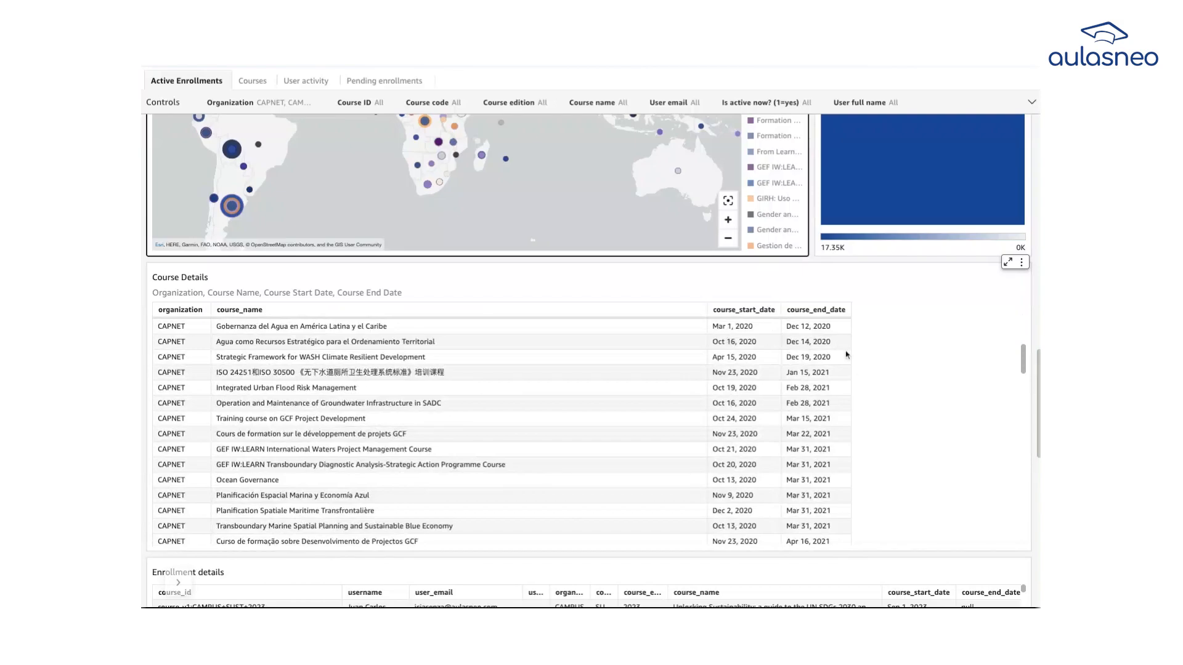
pyautogui.scroll(-3, 836, 344)
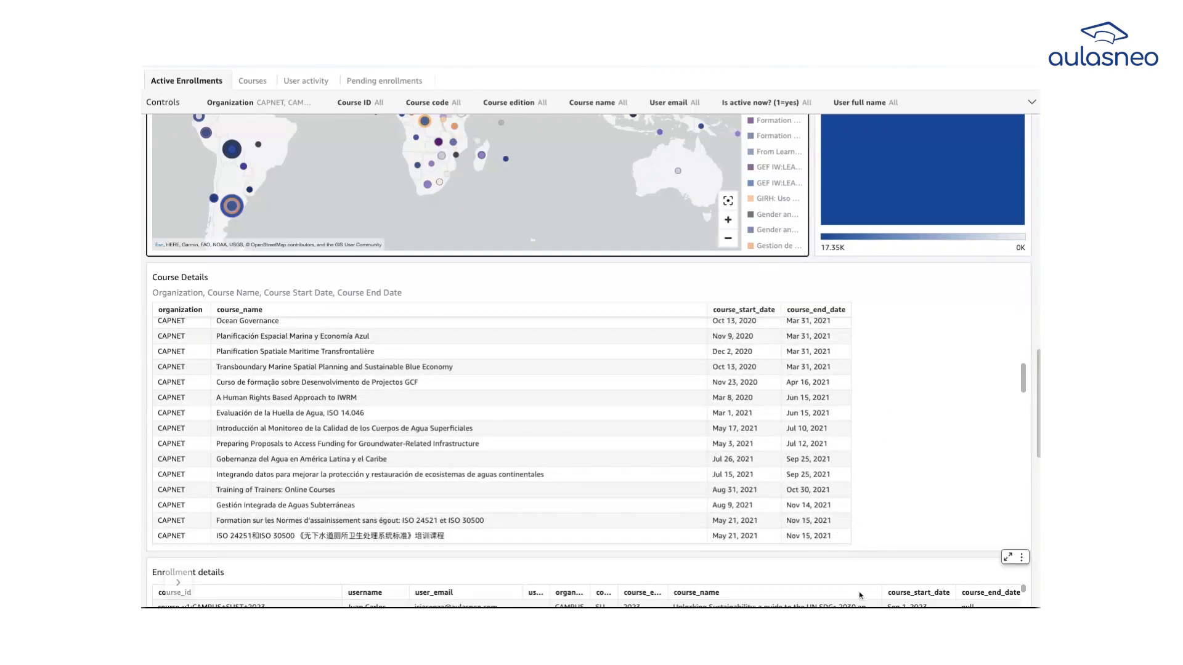
# - Review the Enrollment details table across its columns up to completion, and check its export options
pyautogui.hscroll(5, 860, 600)
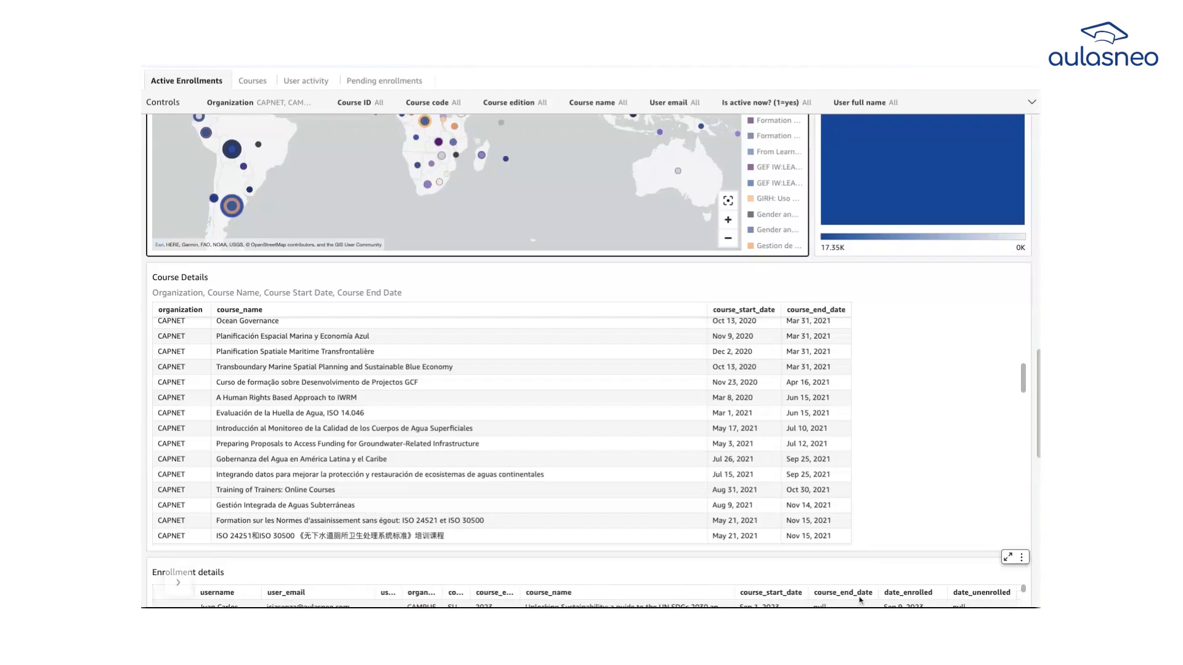
pyautogui.hscroll(2, 860, 600)
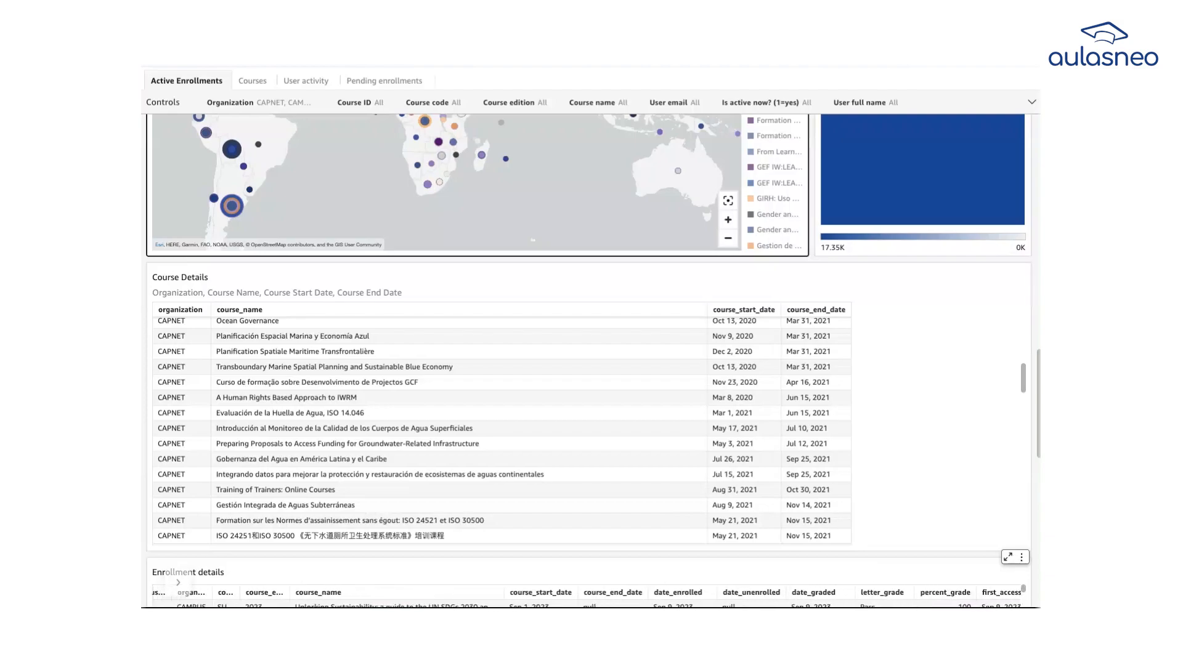
pyautogui.scroll(-3, 935, 555)
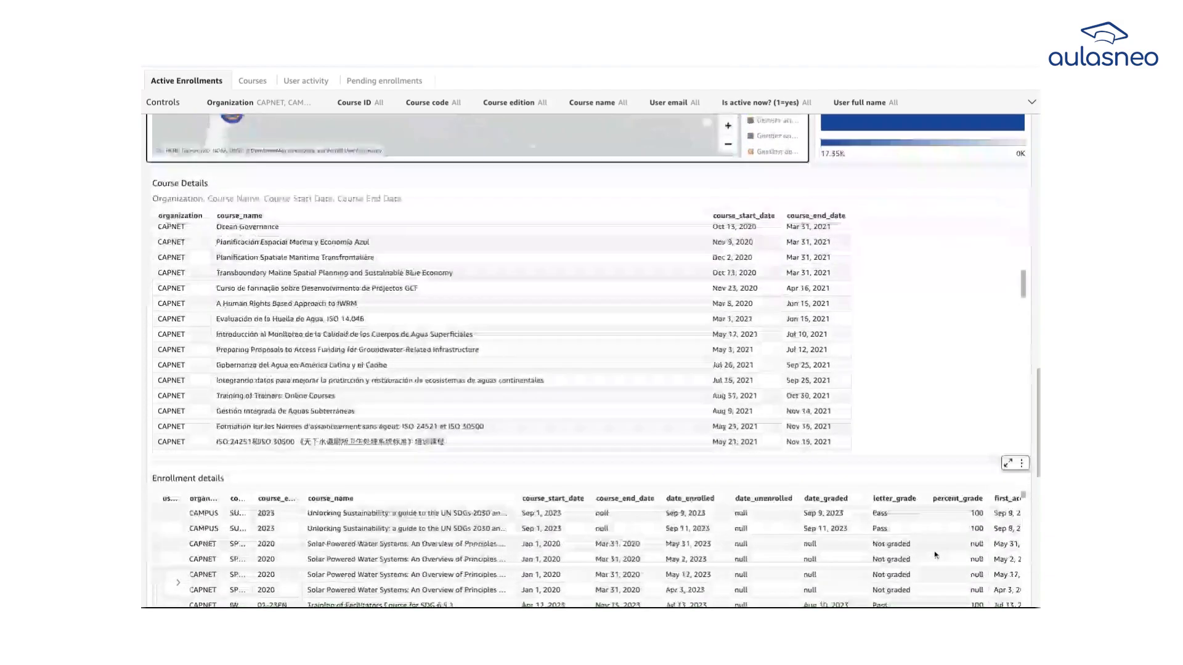
pyautogui.scroll(-5, 936, 555)
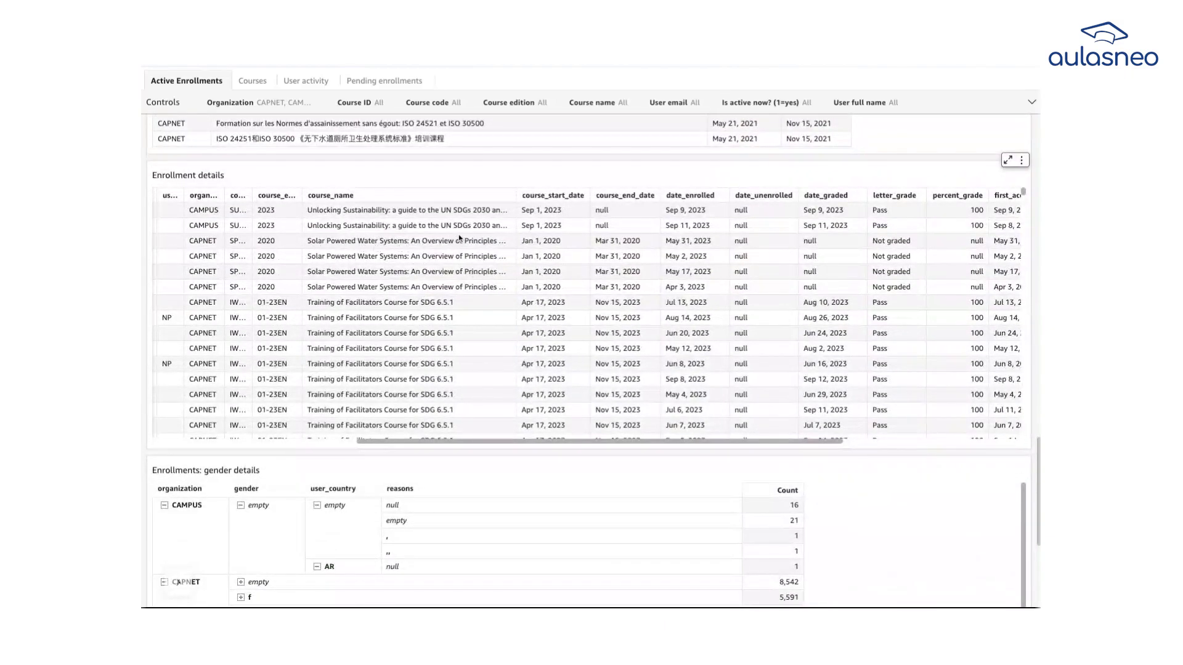
pyautogui.hscroll(7, 459, 238)
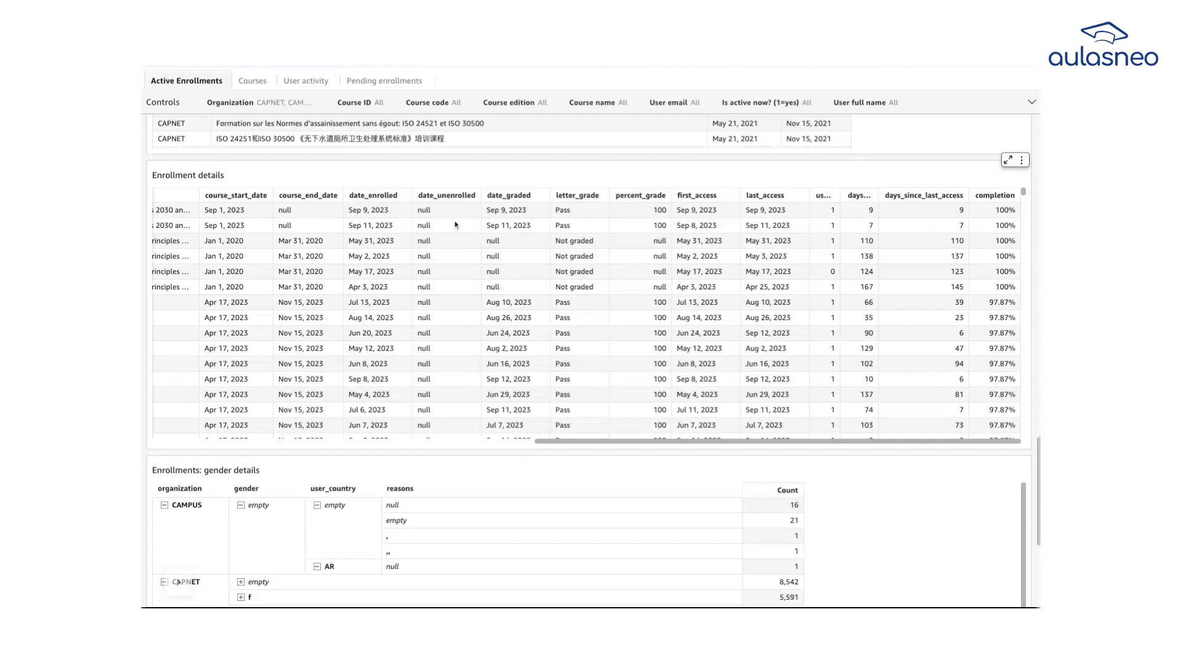
pyautogui.click(1020, 161)
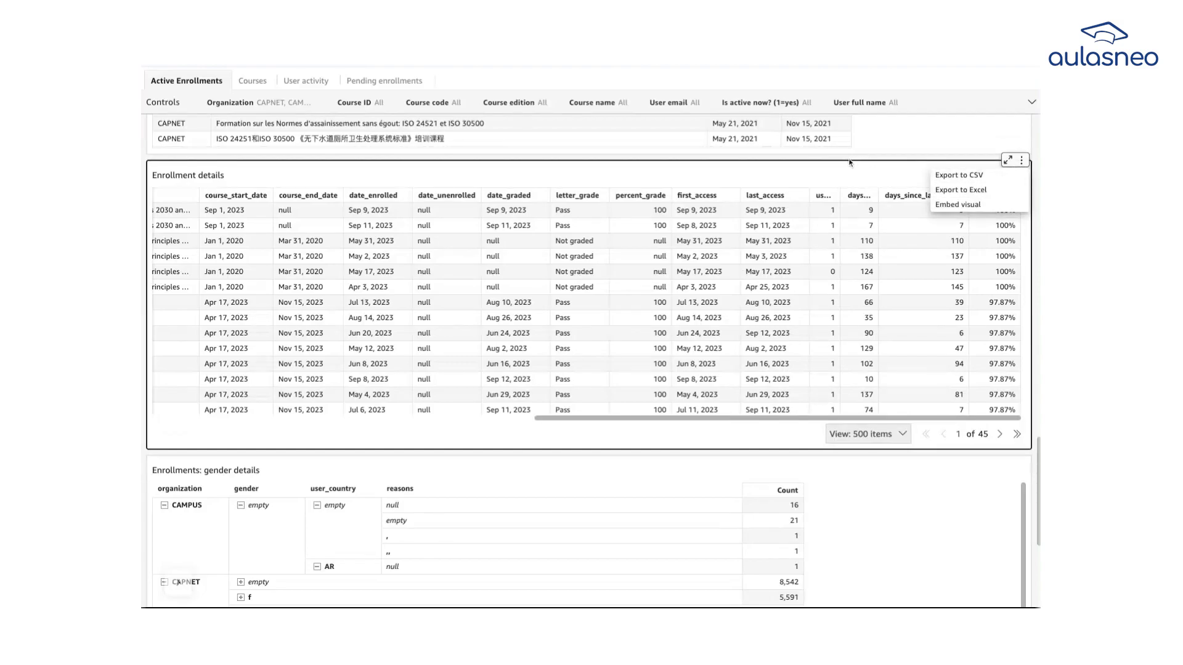
pyautogui.click(822, 165)
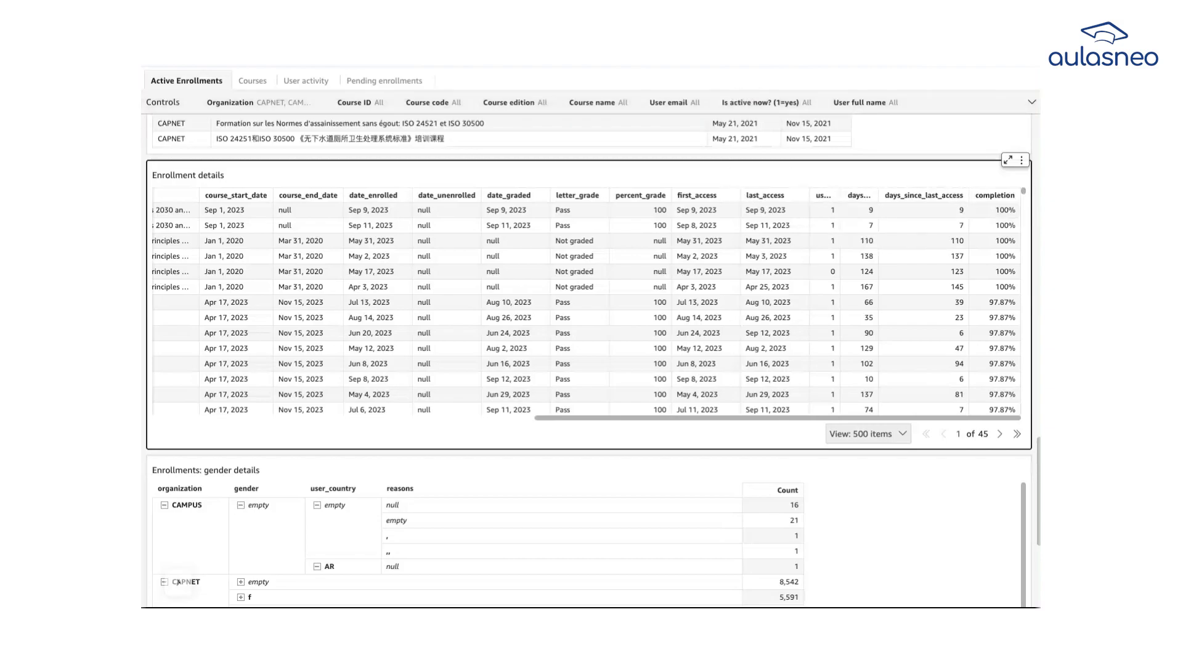
# - Look through the gender details table by organization, gender, user country and reasons
pyautogui.scroll(-10, 871, 502)
pyautogui.scroll(10, 870, 502)
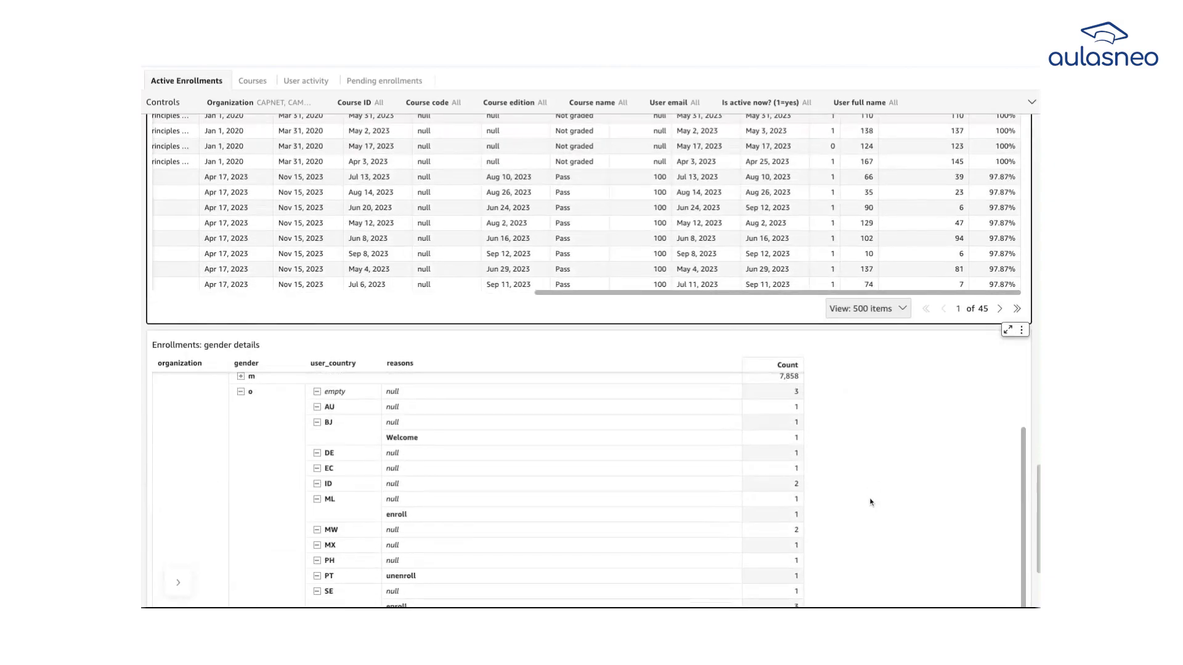
pyautogui.scroll(-3, 914, 344)
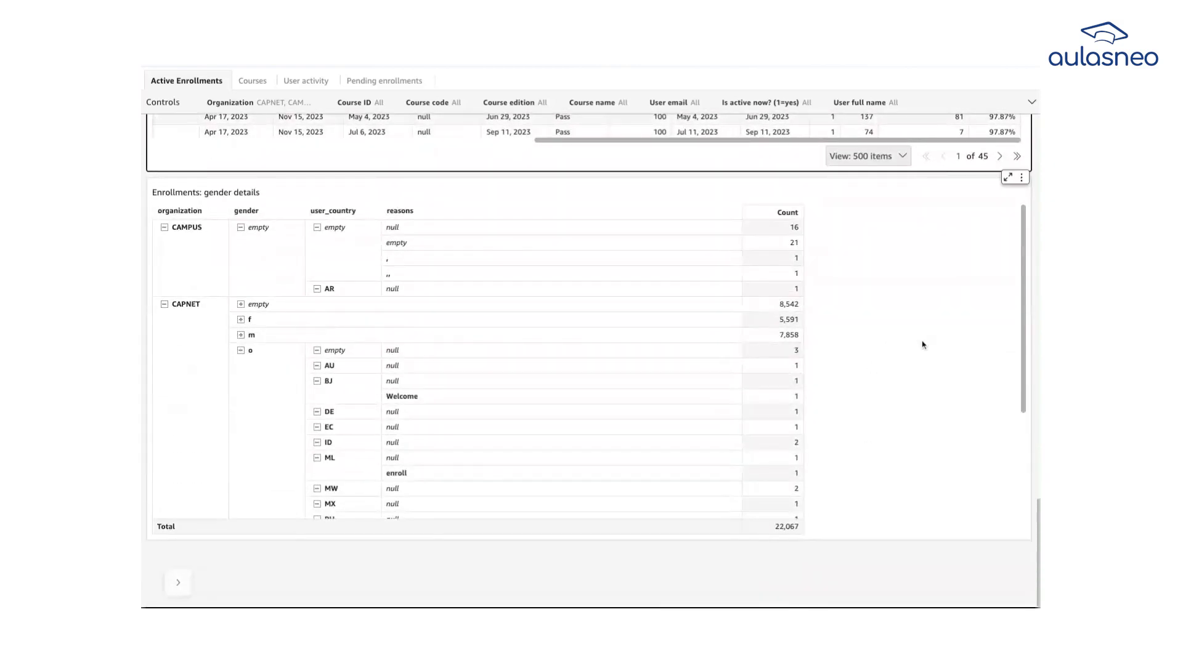
pyautogui.scroll(1, 613, 334)
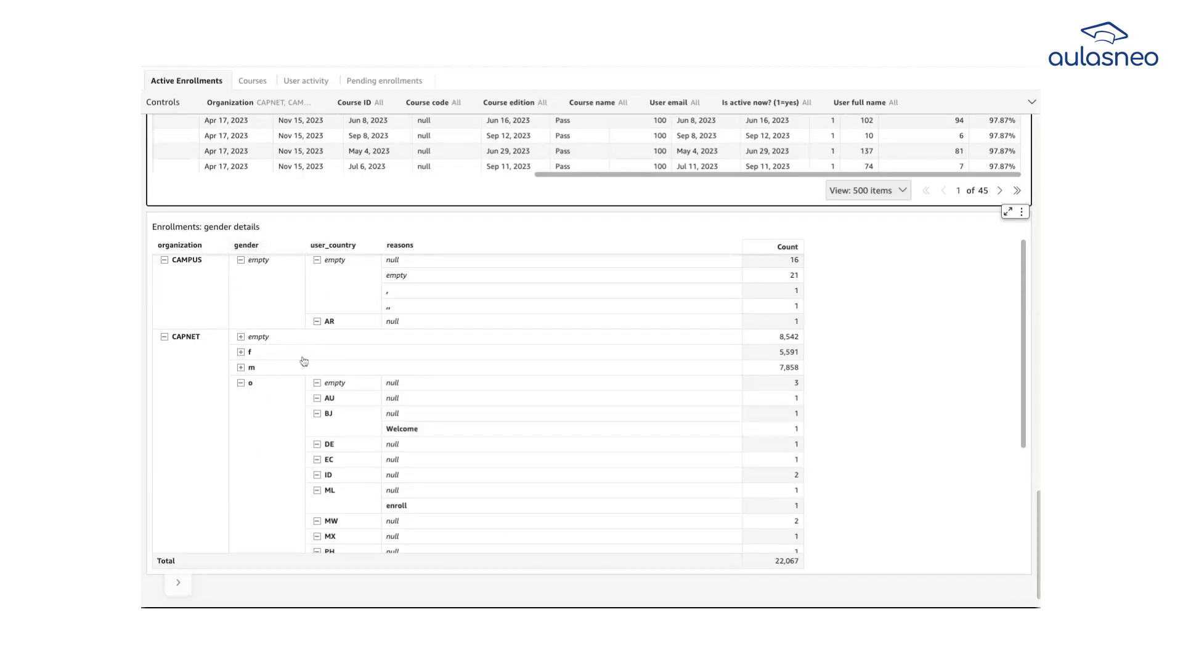
pyautogui.scroll(-10, 338, 444)
# - Expand the dashboard controls to view the Organization filter's available values, and collapse them again
pyautogui.scroll(8, 394, 407)
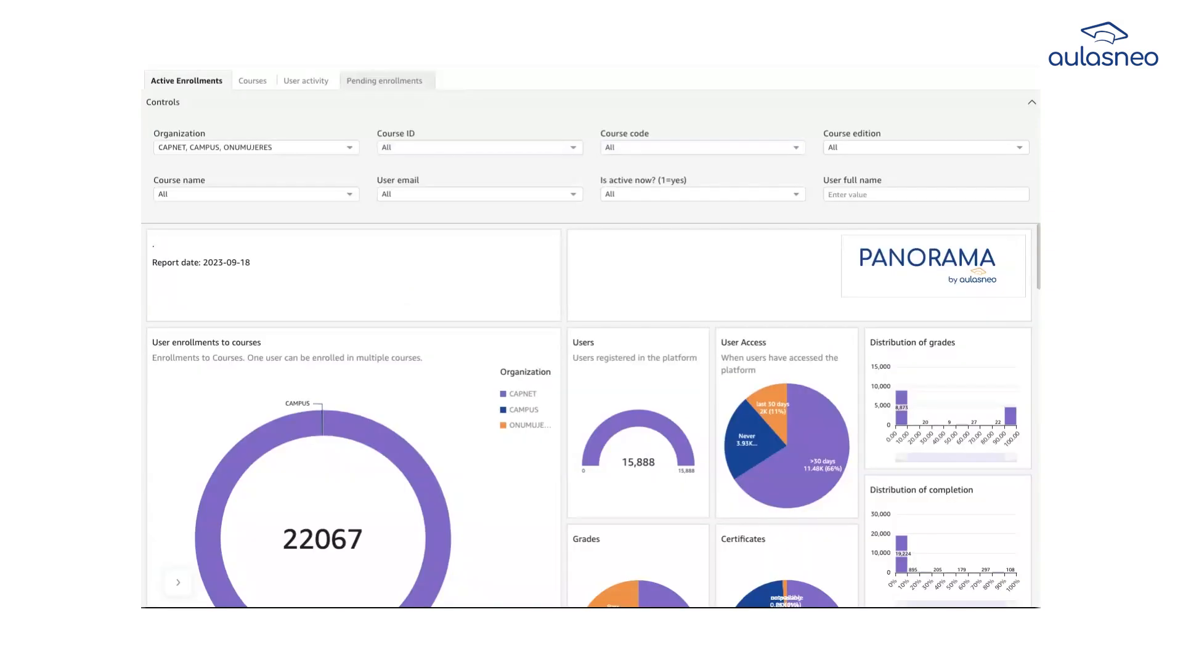
pyautogui.click(350, 148)
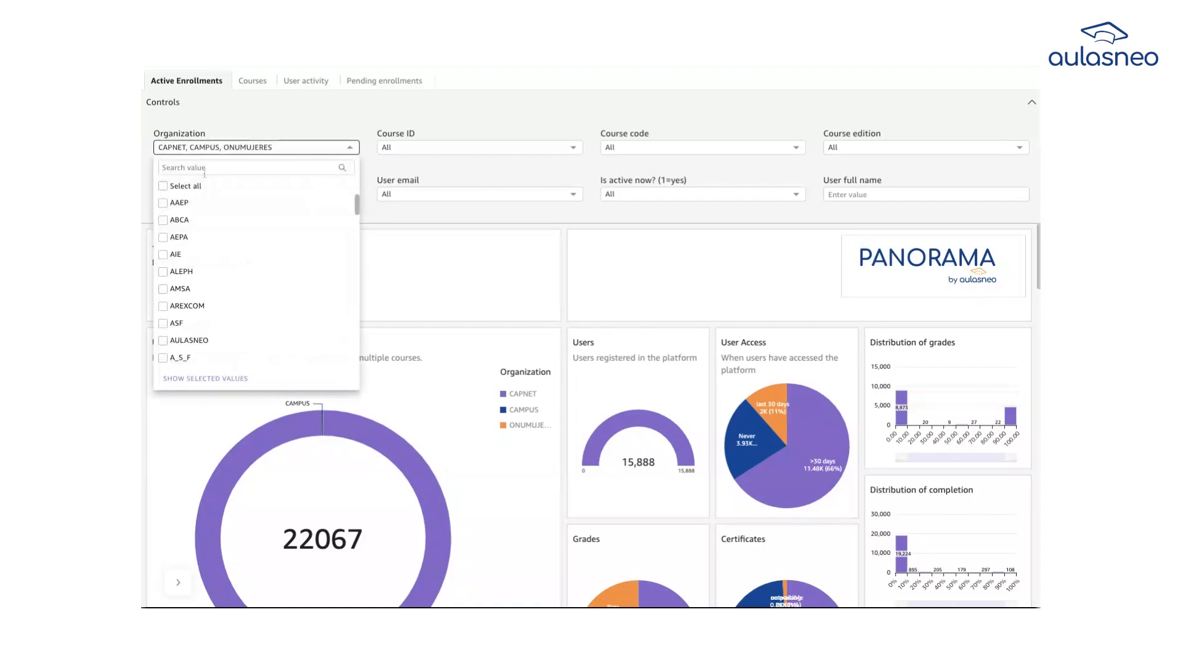
pyautogui.click(352, 149)
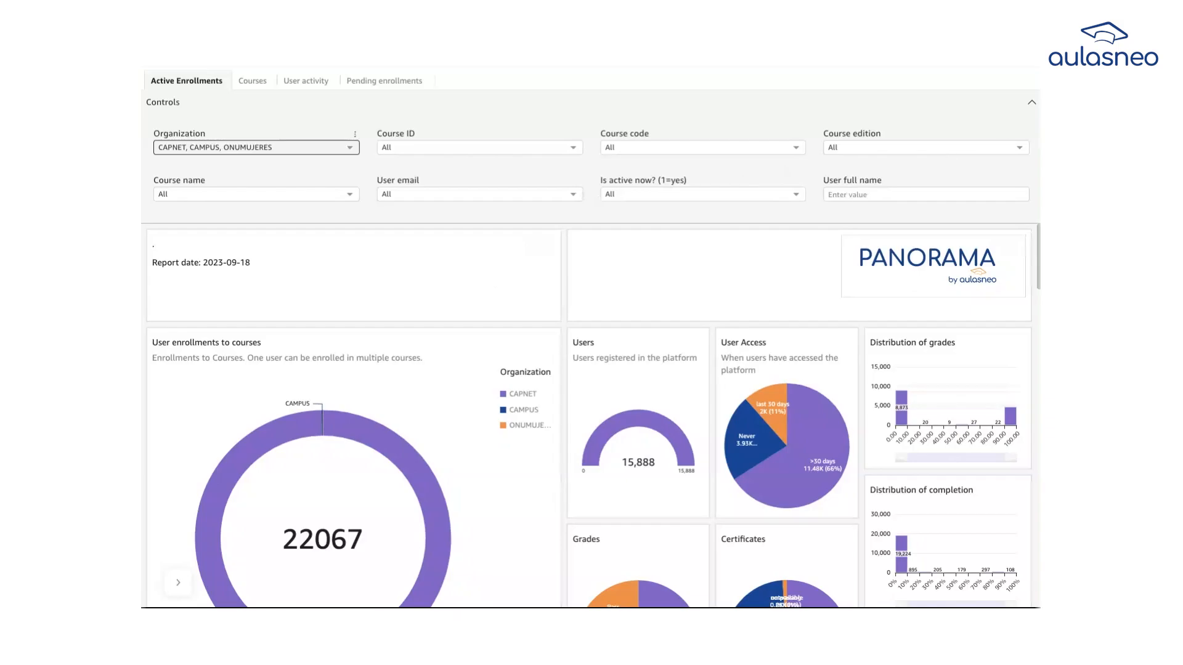
pyautogui.scroll(-2, 730, 516)
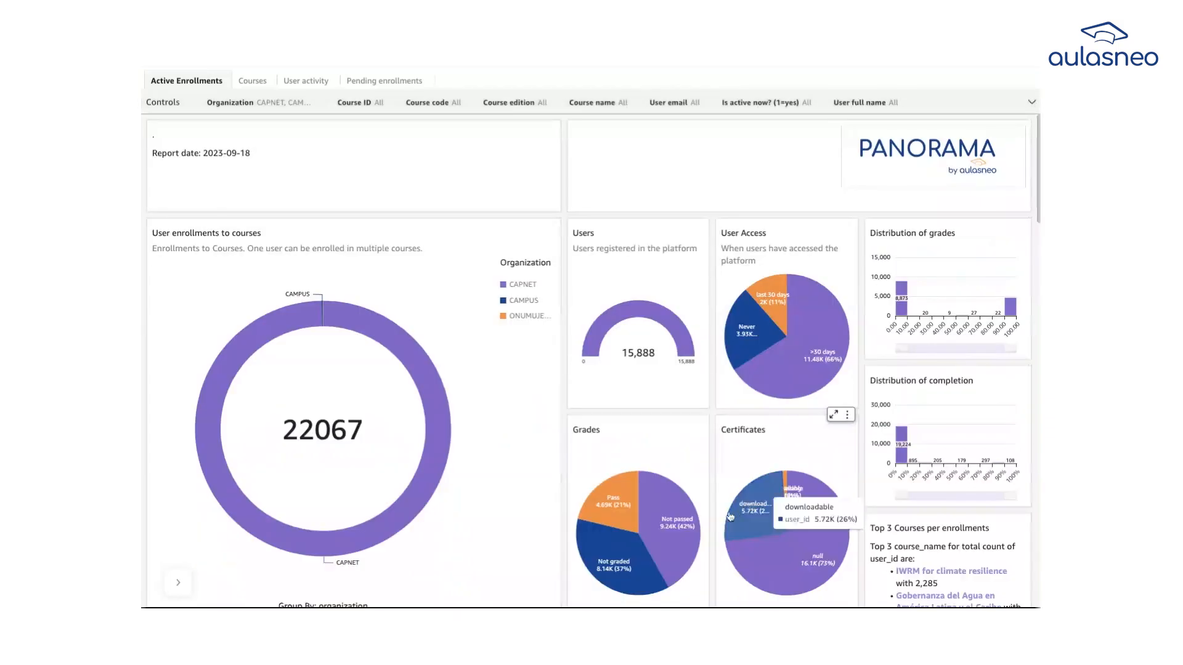
# - Filter the dashboard by the Pass slice of the Grades chart and review the filtered charts
pyautogui.click(616, 502)
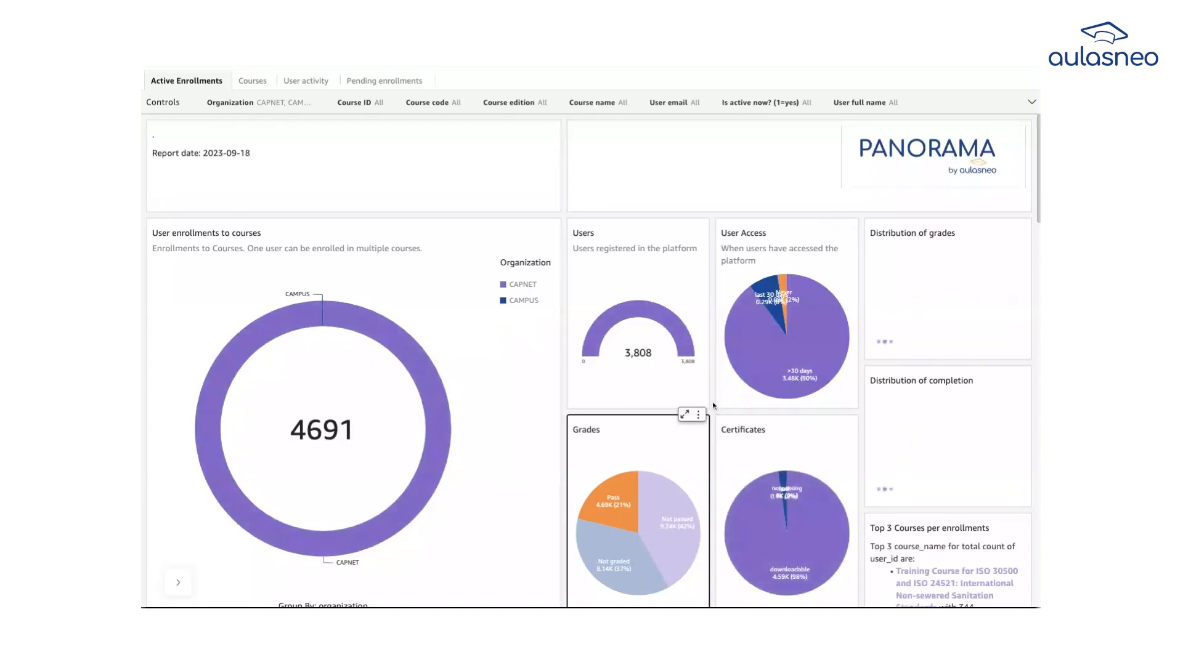
pyautogui.scroll(-2, 712, 405)
pyautogui.scroll(-2, 713, 405)
pyautogui.moveTo(618, 383)
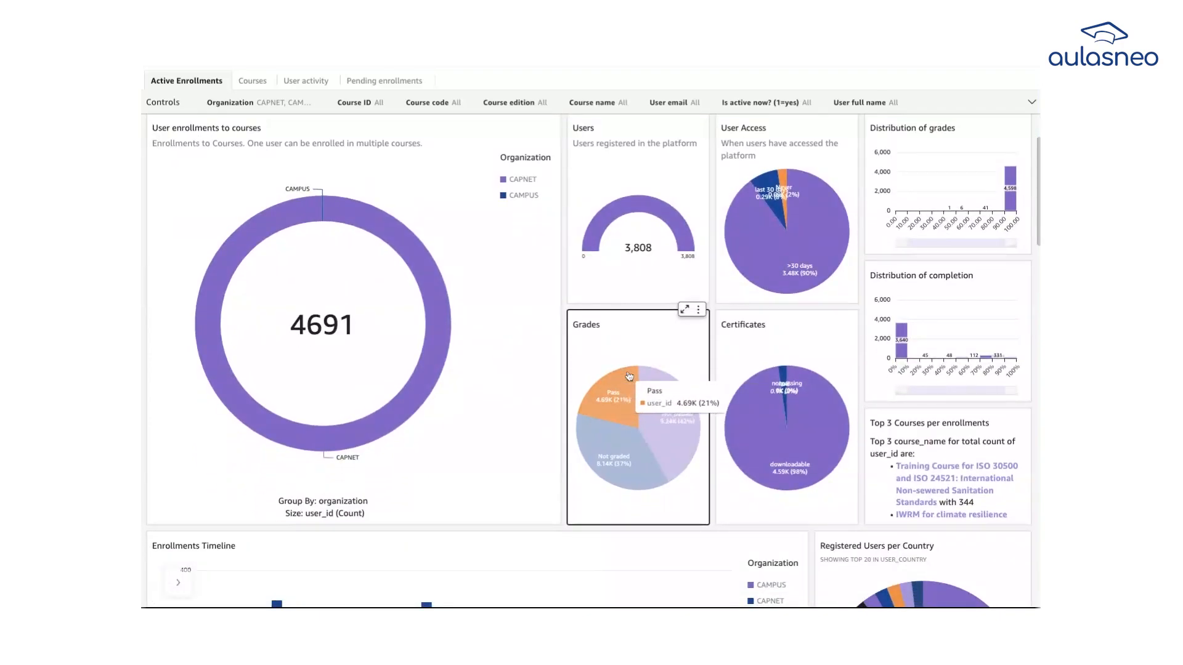
pyautogui.scroll(-2, 865, 320)
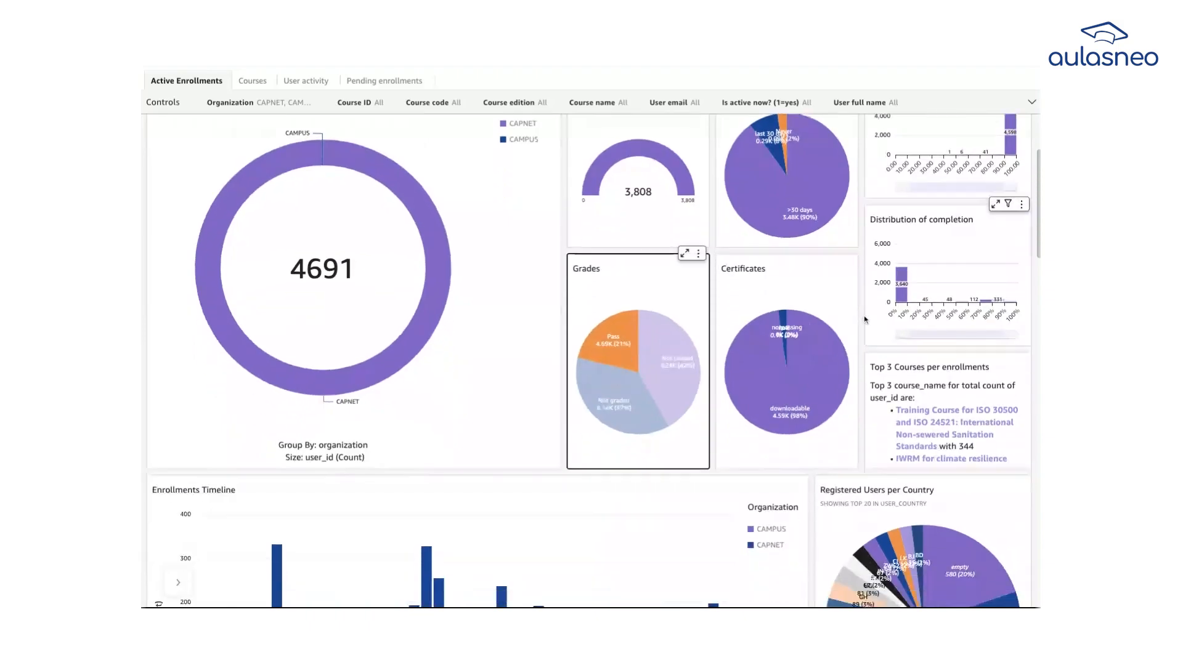
pyautogui.scroll(-5, 865, 319)
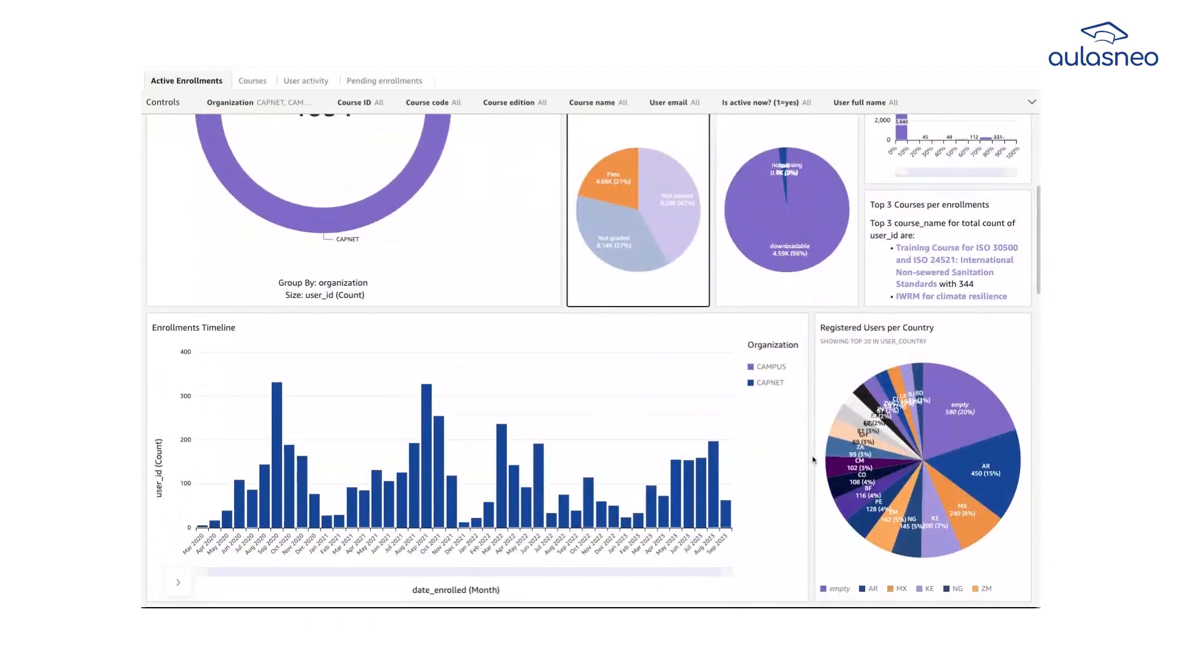
pyautogui.scroll(-8, 813, 459)
pyautogui.scroll(-5, 815, 485)
pyautogui.scroll(-1, 592, 345)
pyautogui.scroll(15, 865, 331)
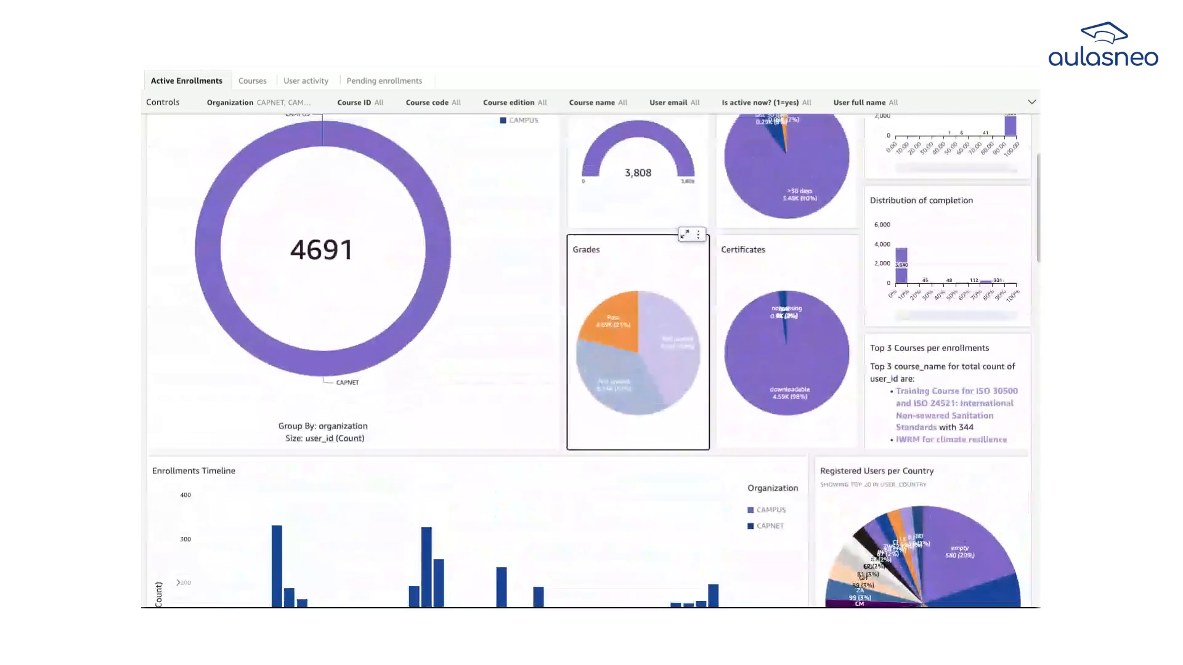
# - Narrow the passing enrollments to the null slice of the Certificates chart, and clear both the Grades and Certificates selections
pyautogui.click(785, 325)
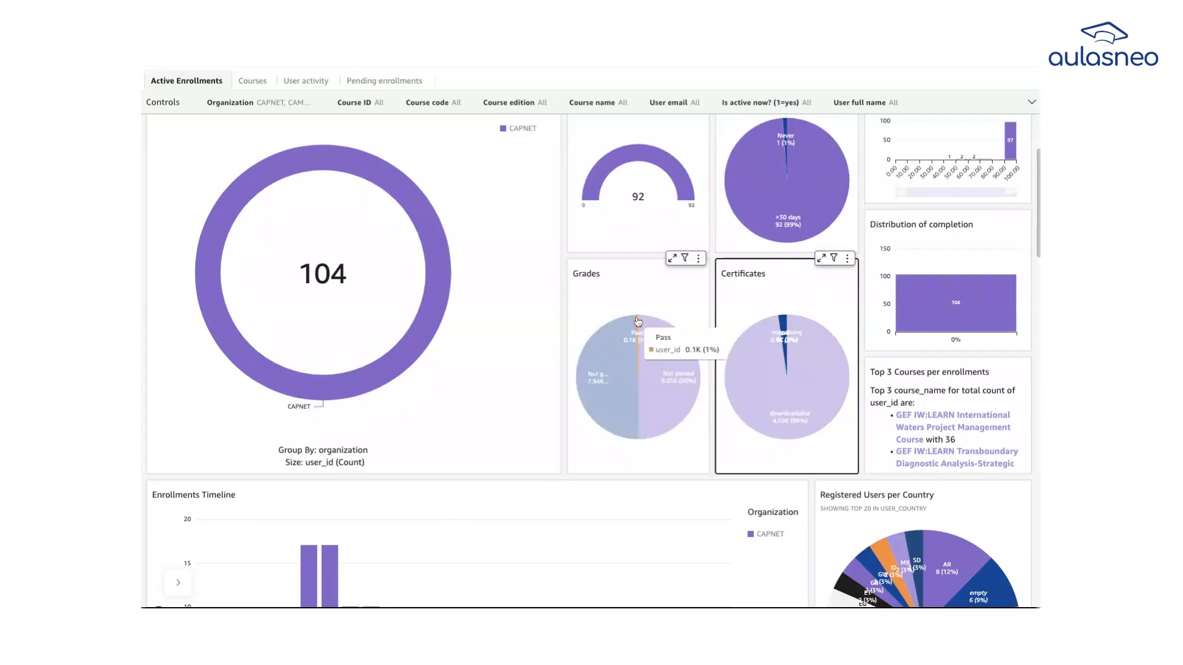
pyautogui.click(637, 321)
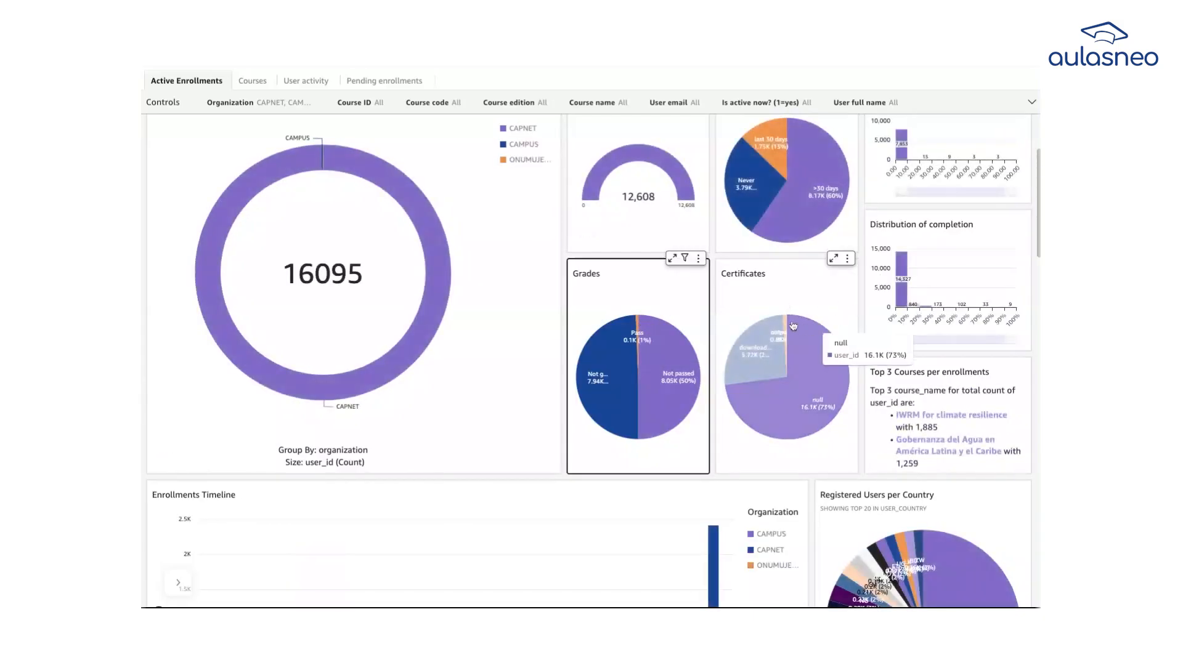
pyautogui.click(803, 342)
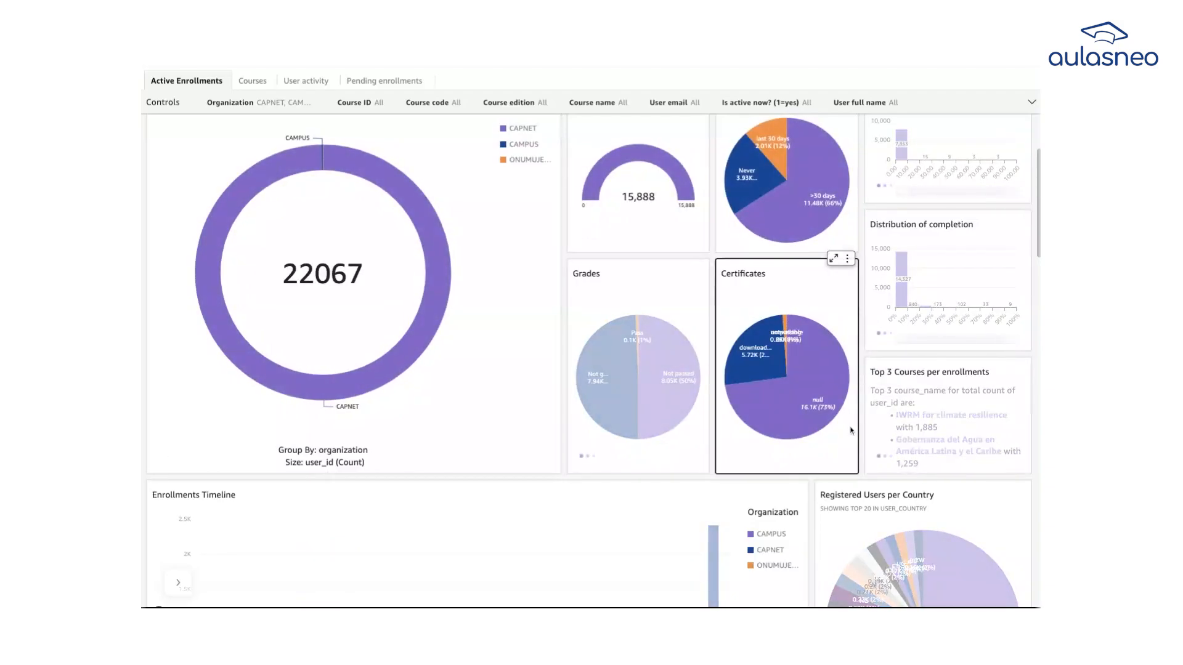
# - Filter the dashboard by the thin orange slice of the Certificates chart and review the grades, enrollments timeline, country map and organization charts
pyautogui.scroll(-1, 851, 431)
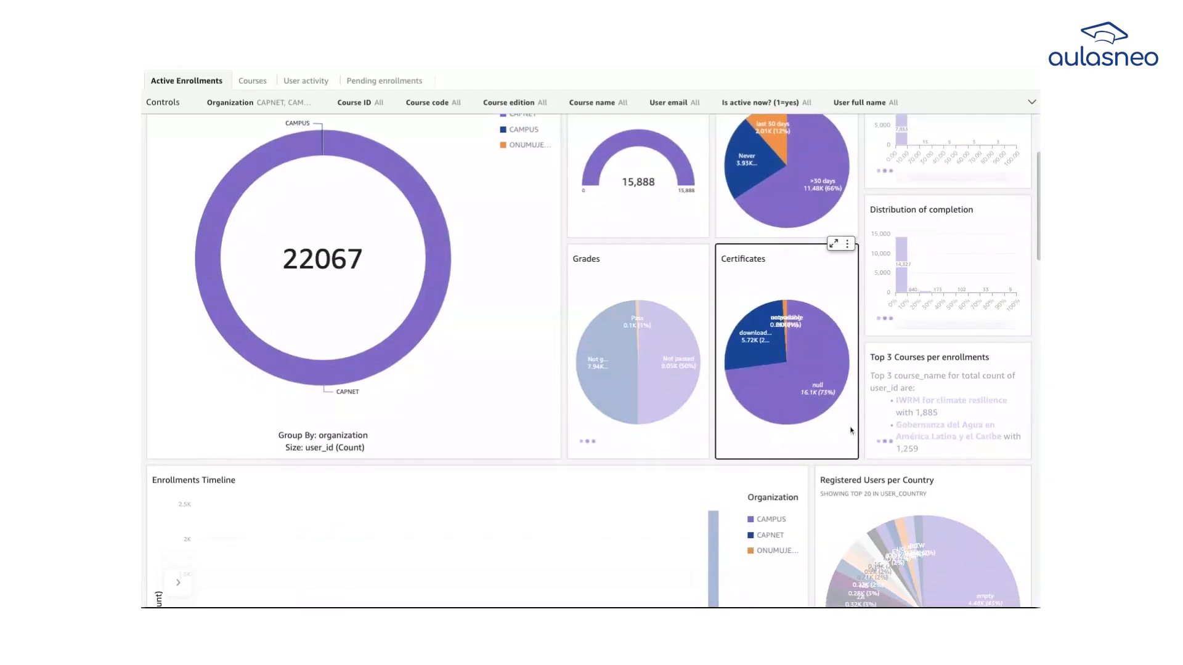
pyautogui.click(785, 308)
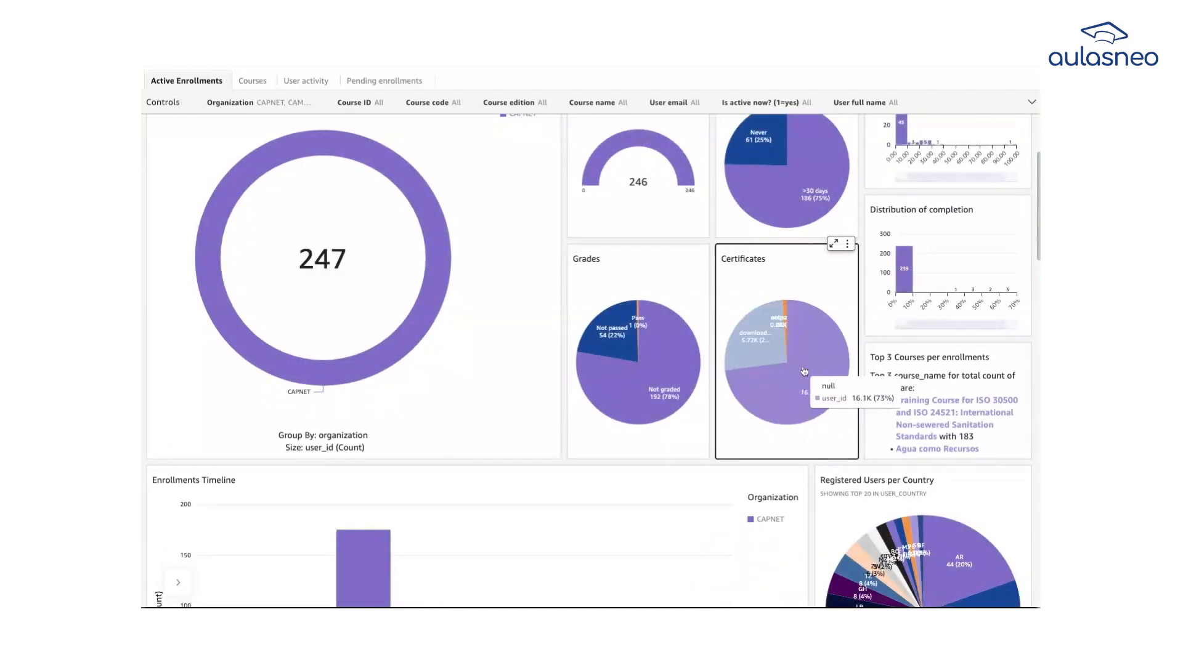
pyautogui.scroll(-2, 644, 193)
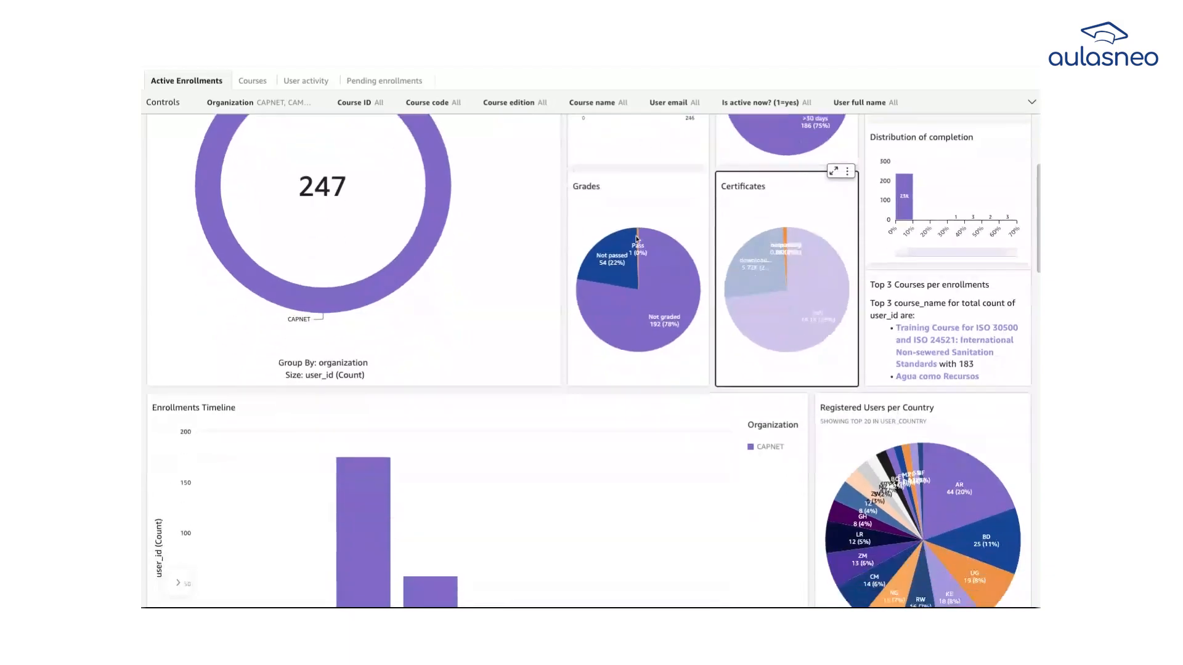
pyautogui.scroll(-5, 637, 239)
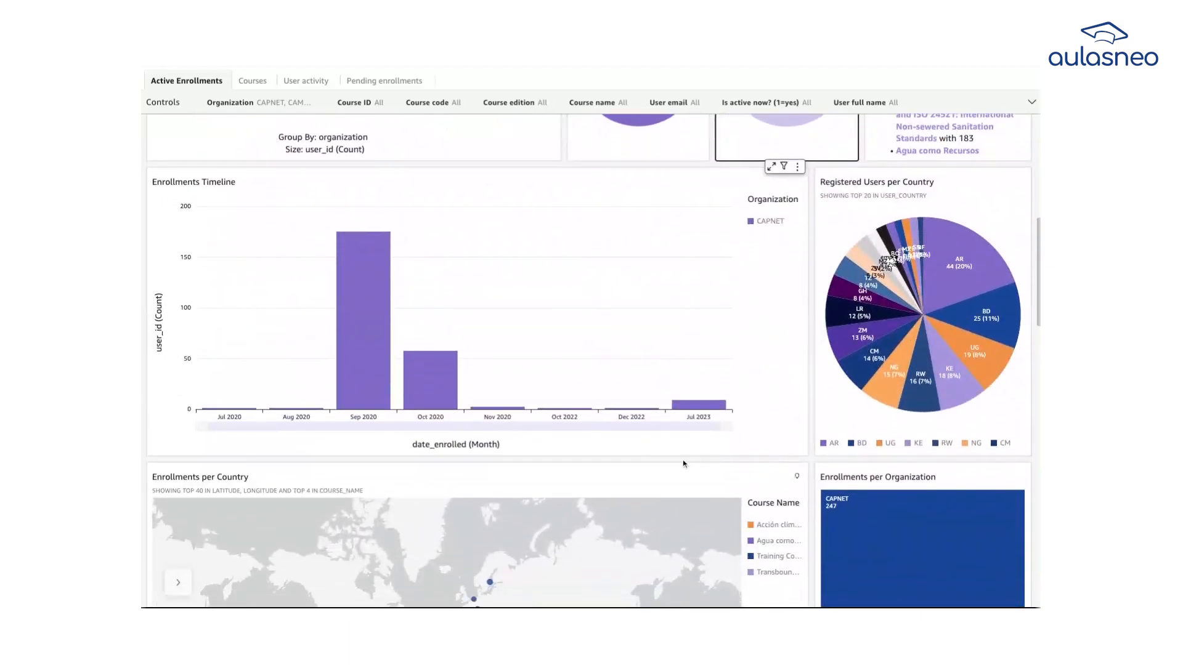
pyautogui.scroll(-6, 773, 383)
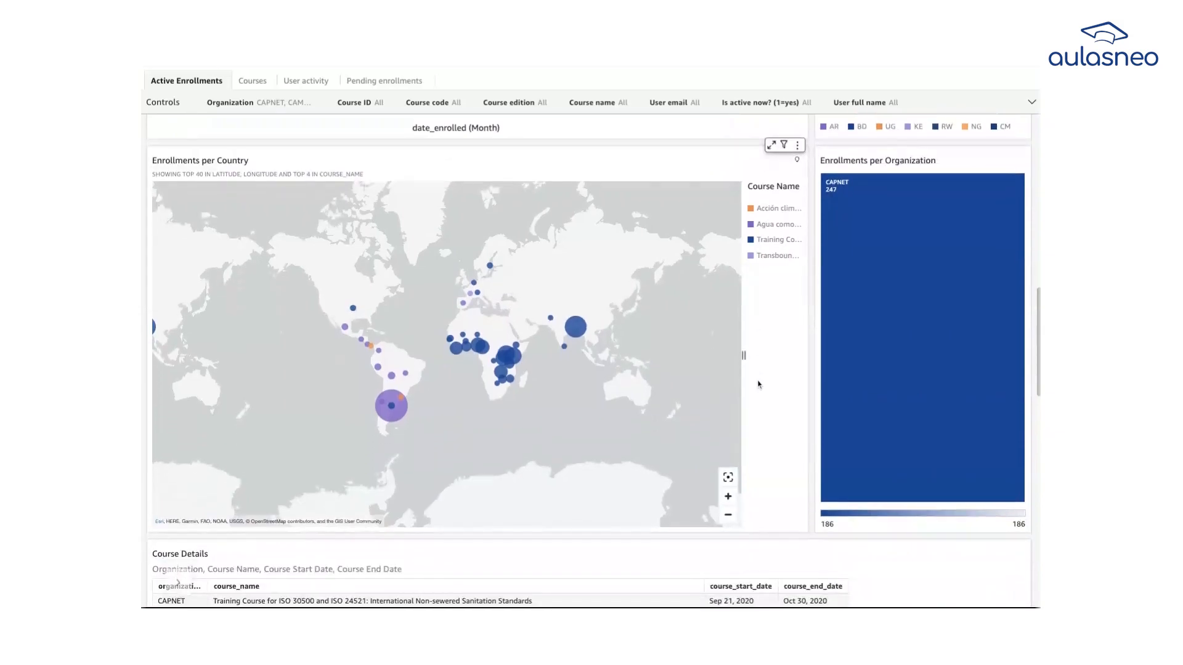
pyautogui.scroll(12, 759, 384)
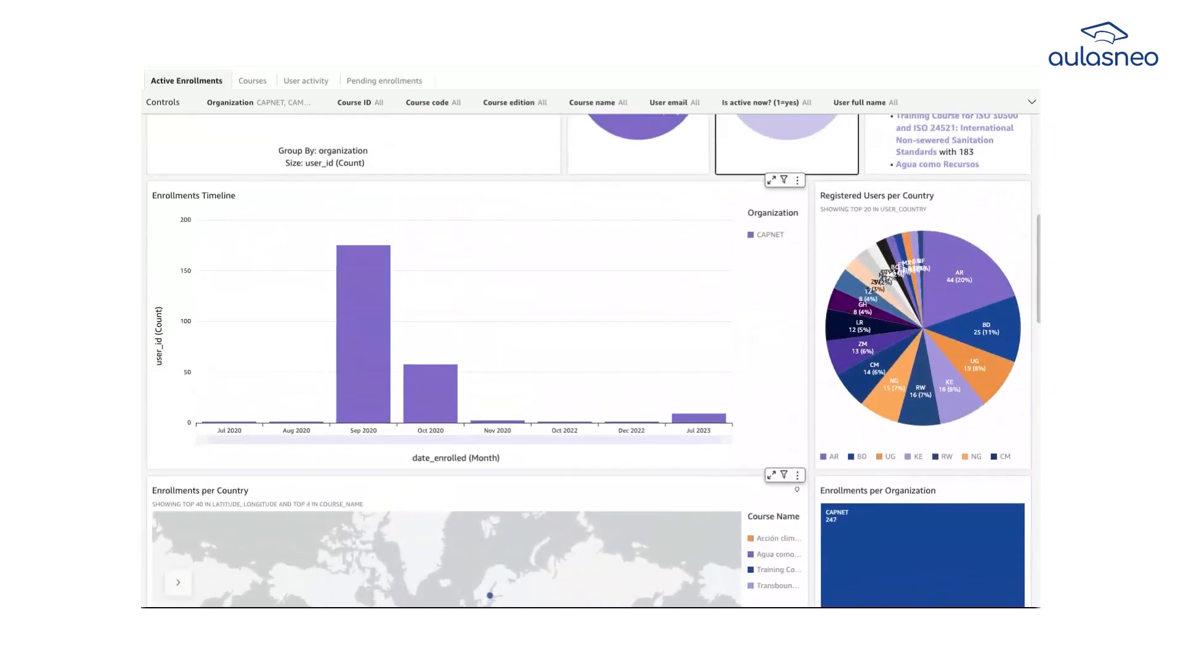
pyautogui.scroll(3, 758, 384)
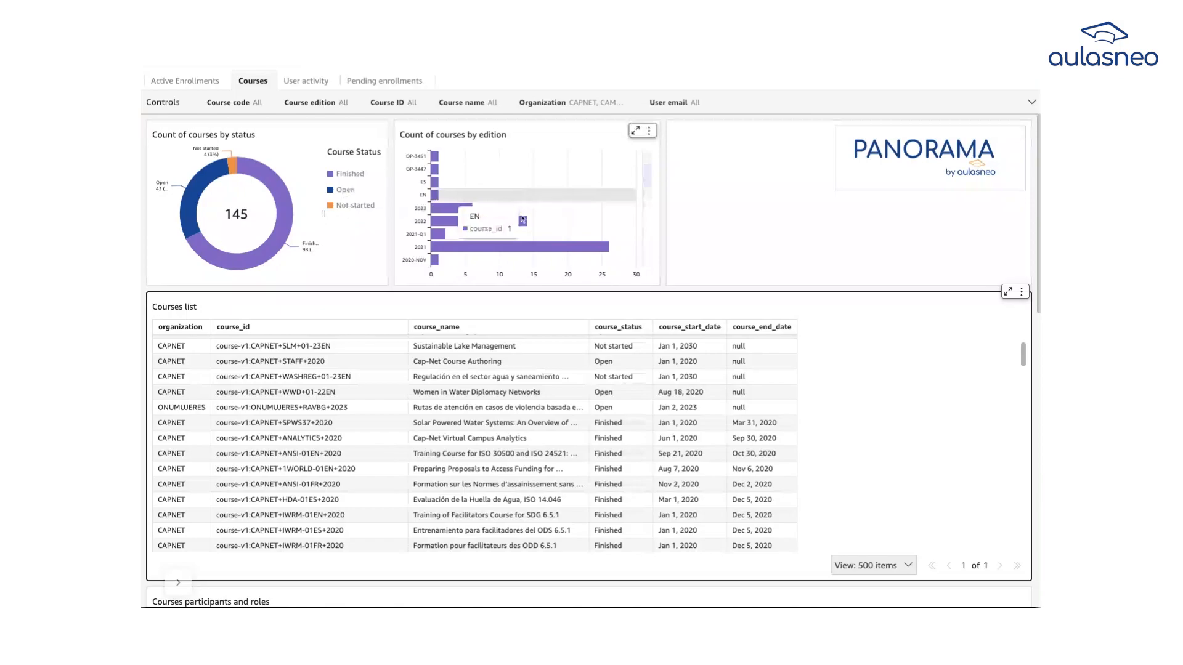
# - On the Courses sheet, look through the Count of courses by edition chart and the Courses list table
pyautogui.scroll(-3, 589, 270)
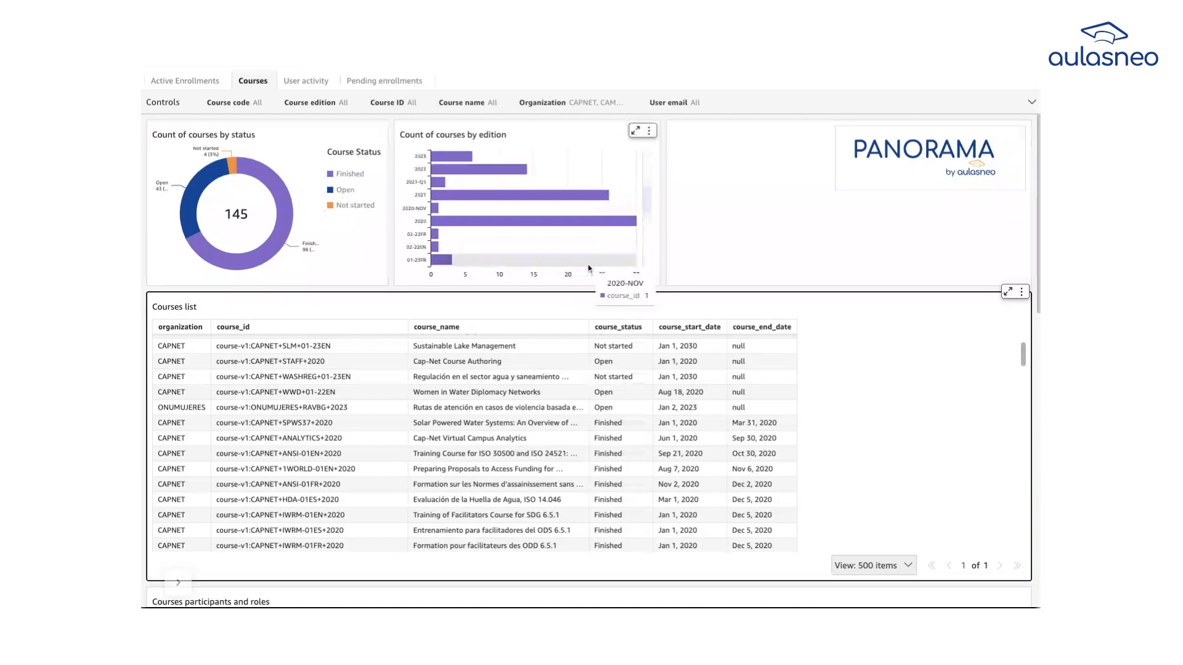
pyautogui.scroll(-5, 589, 270)
pyautogui.click(589, 269)
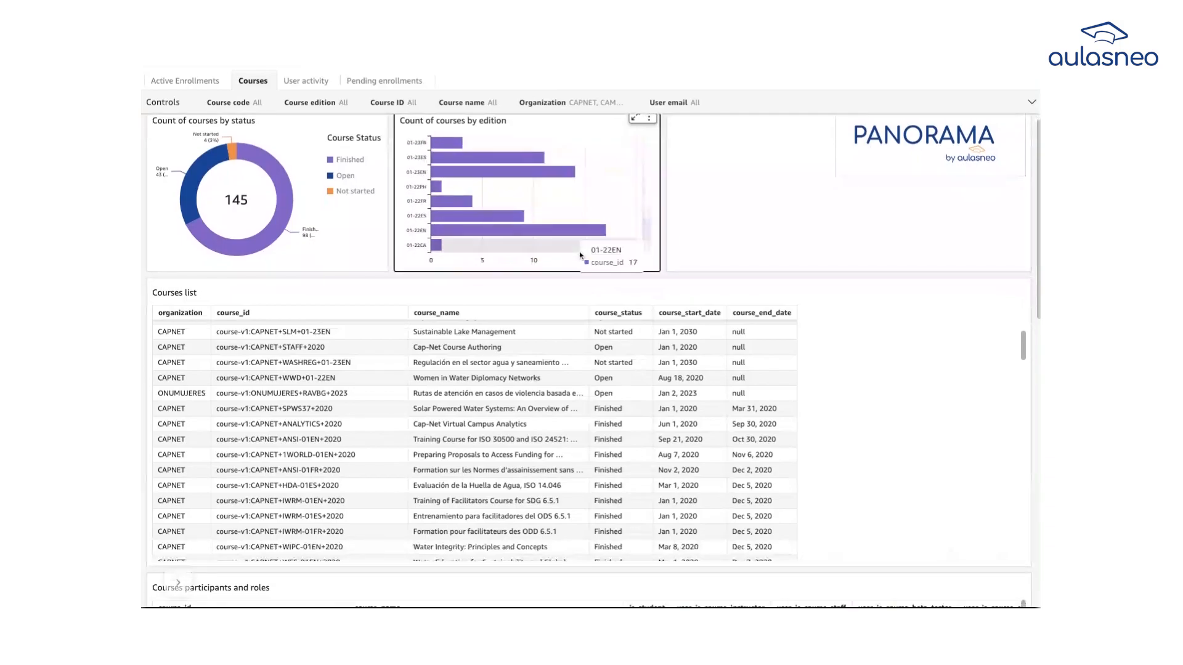
pyautogui.scroll(-1, 912, 385)
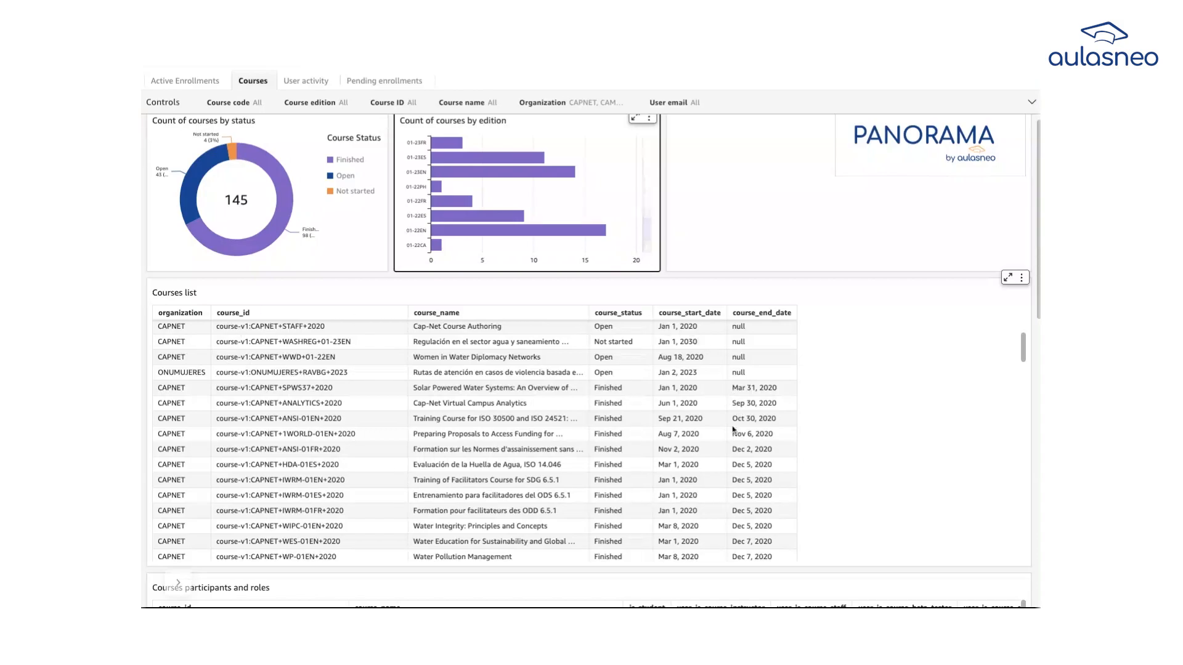
pyautogui.scroll(-4, 674, 434)
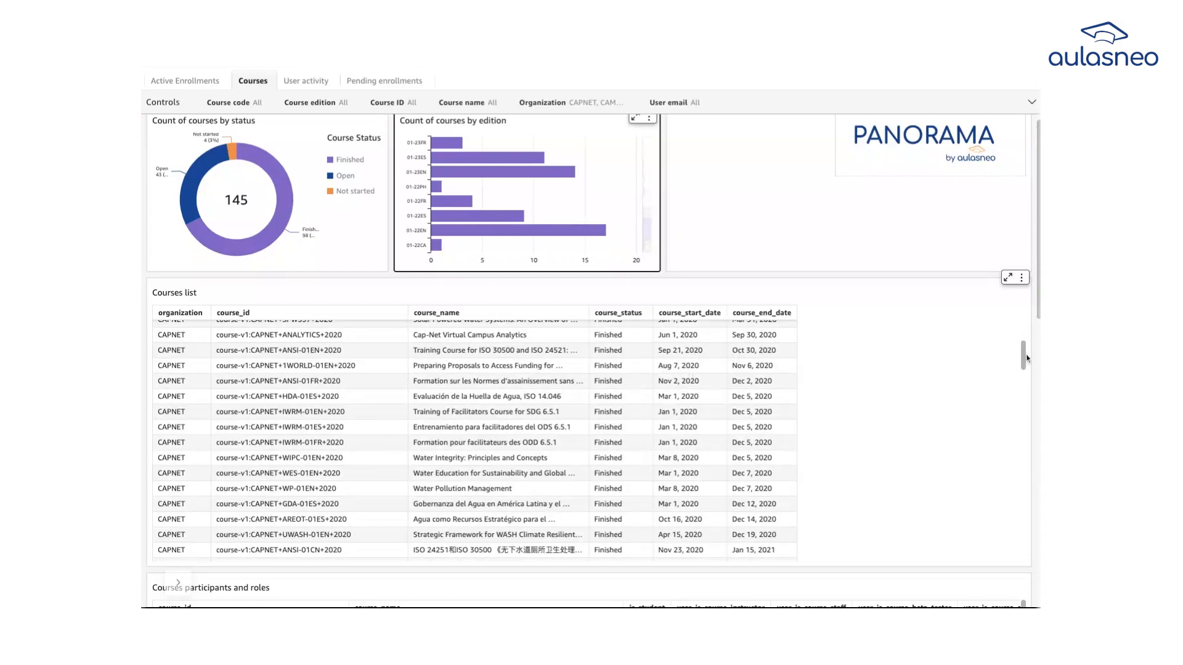
# - Review the Courses participants and roles table across its role columns up to user_is_global_staff
pyautogui.scroll(-5, 589, 360)
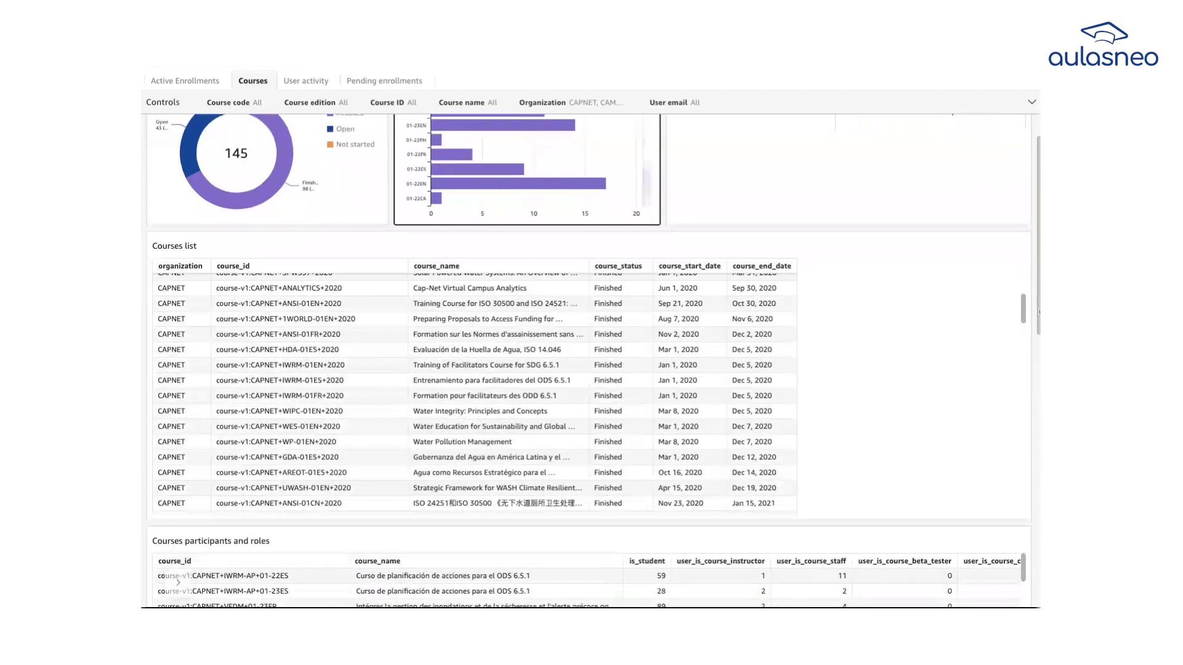
pyautogui.scroll(-1, 826, 441)
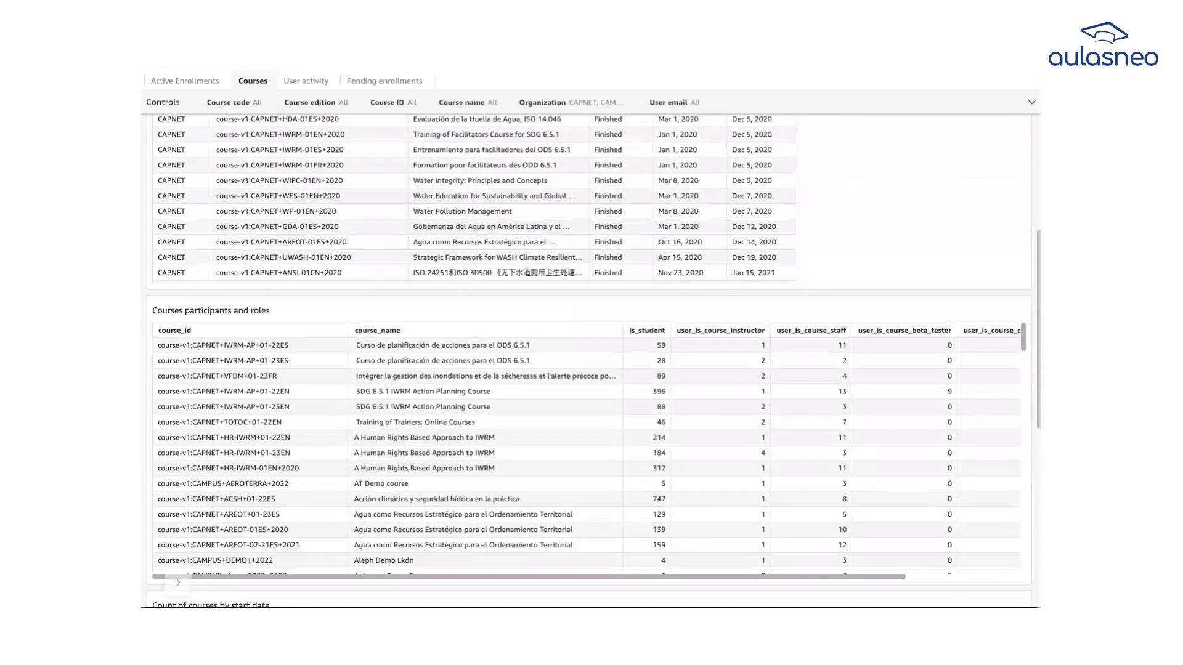
pyautogui.hscroll(1, 826, 440)
pyautogui.hscroll(3, 826, 441)
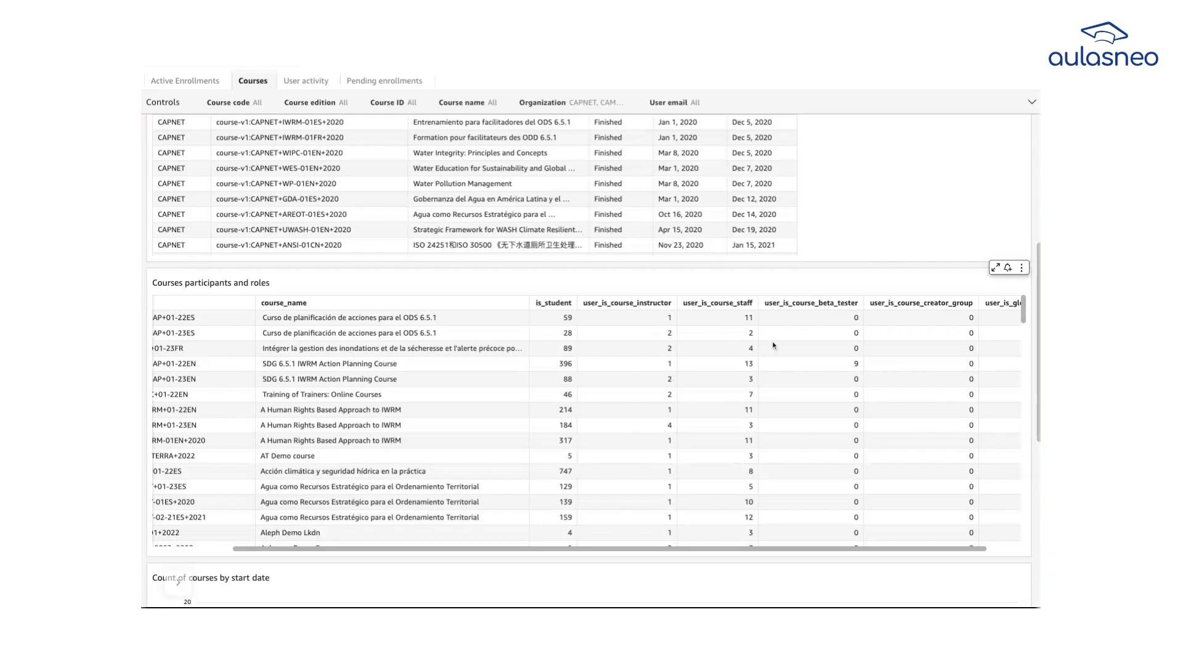
pyautogui.hscroll(2, 826, 391)
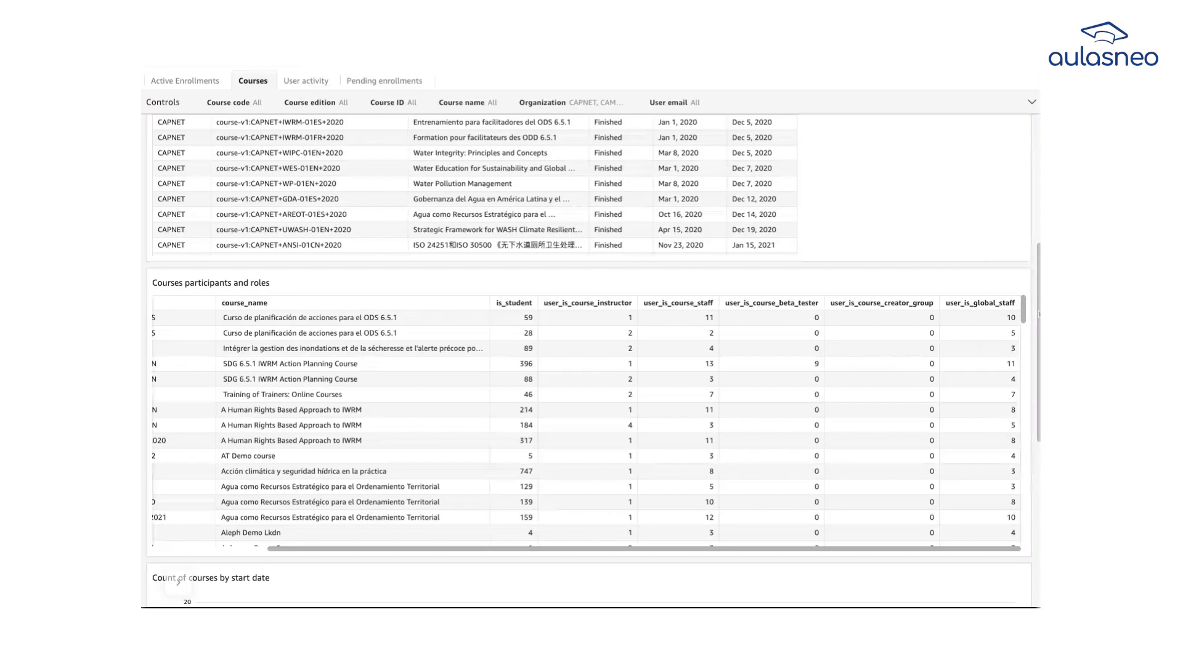
# - Drill down the Count of courses by start date chart from Q3 2023 through September 2023 to the days of the Aug 27 week
pyautogui.scroll(-5, 595, 364)
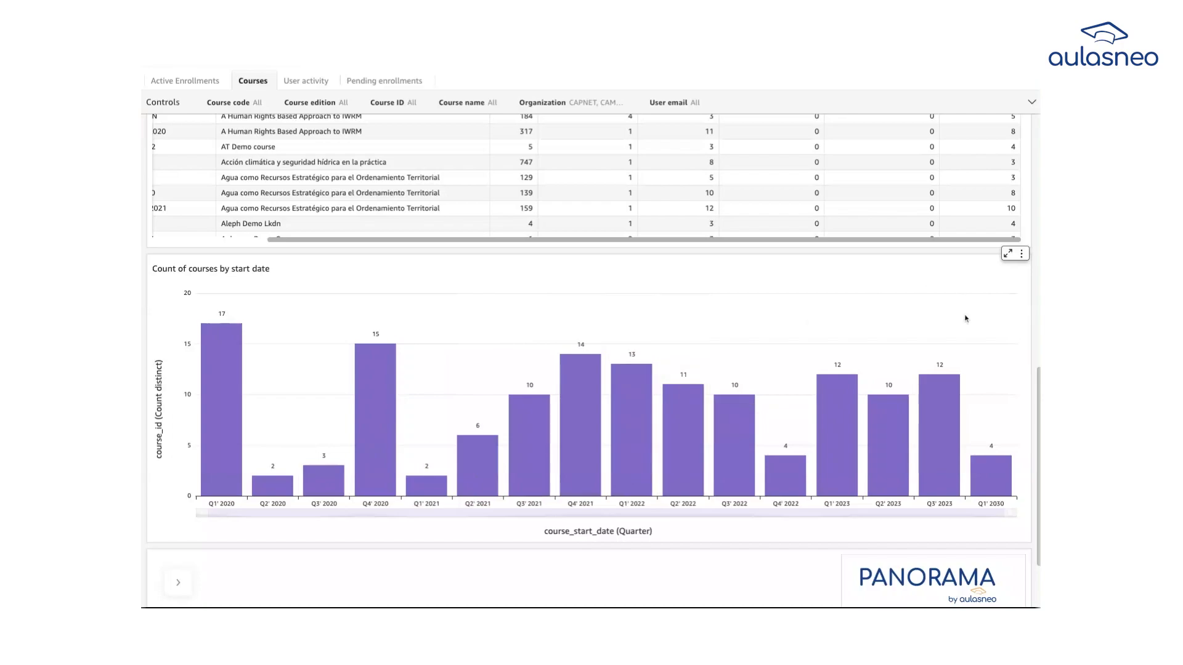
pyautogui.click(930, 435)
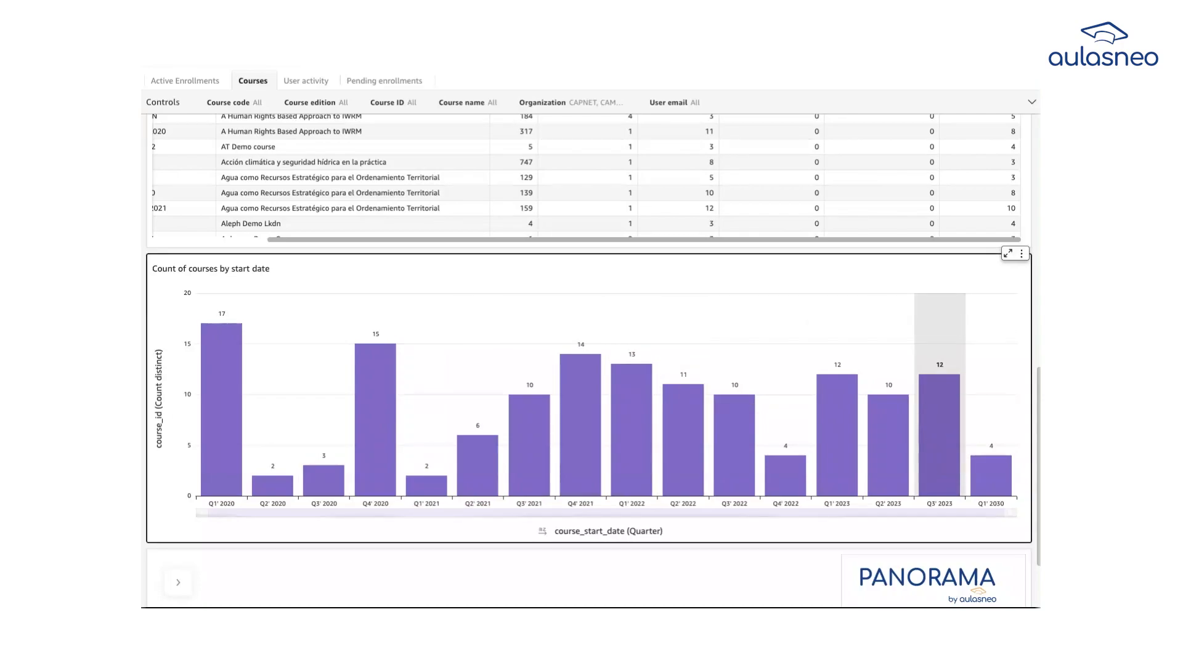
pyautogui.click(946, 457)
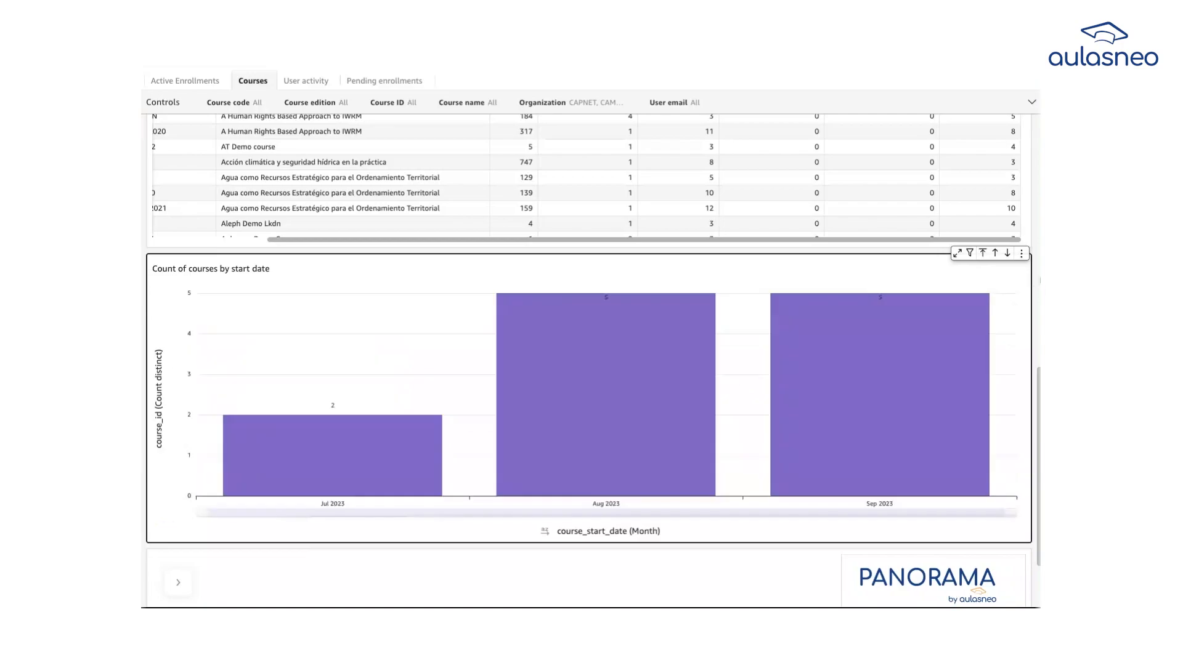
pyautogui.click(871, 406)
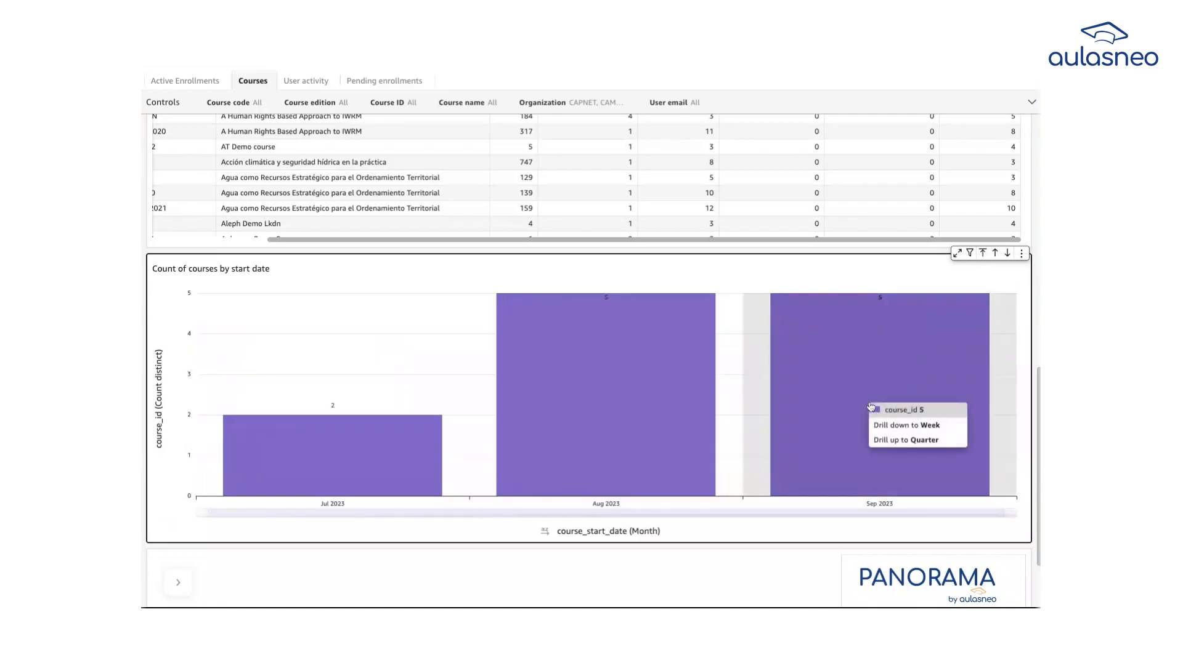
pyautogui.click(894, 429)
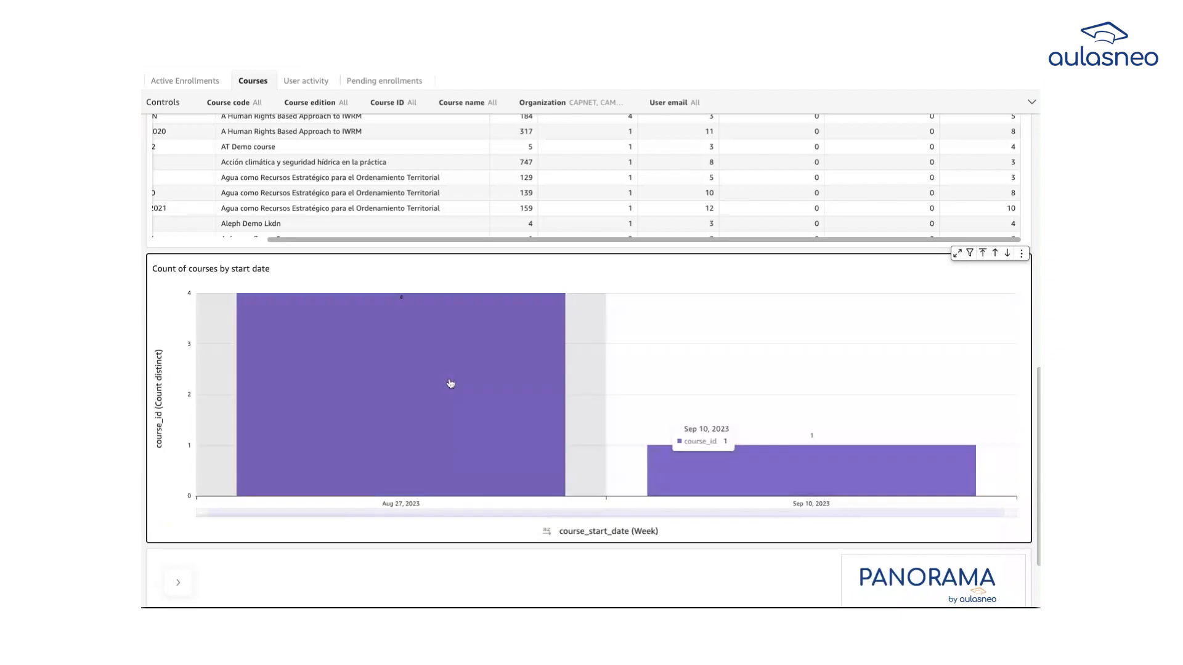
pyautogui.click(410, 383)
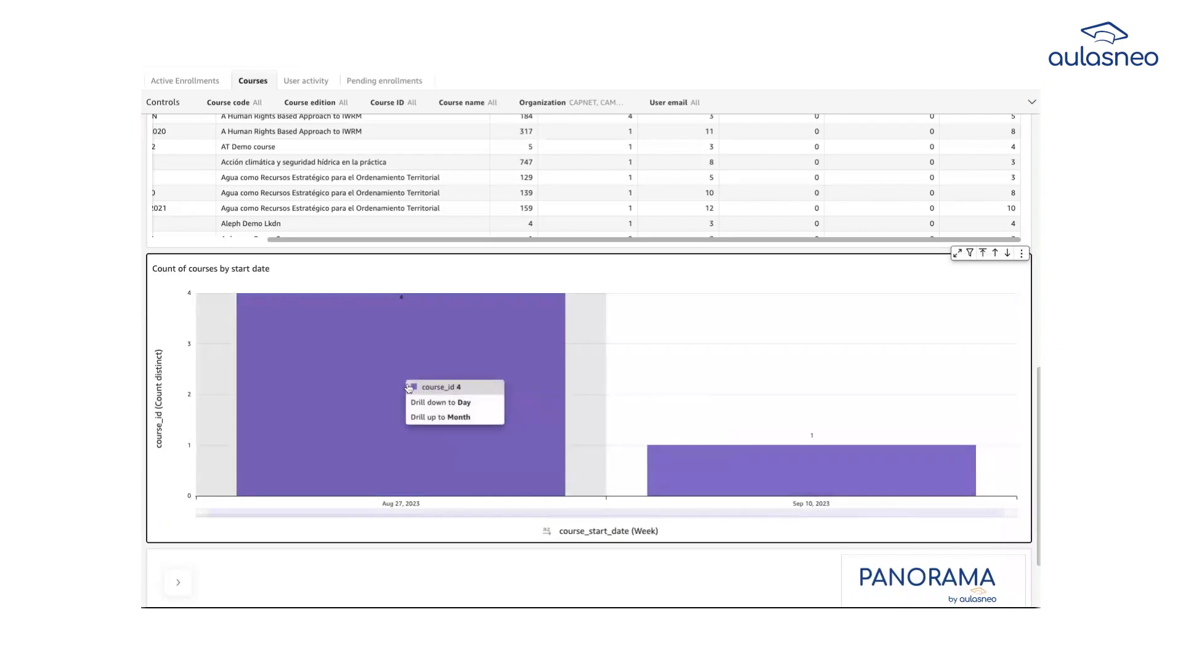
pyautogui.click(419, 417)
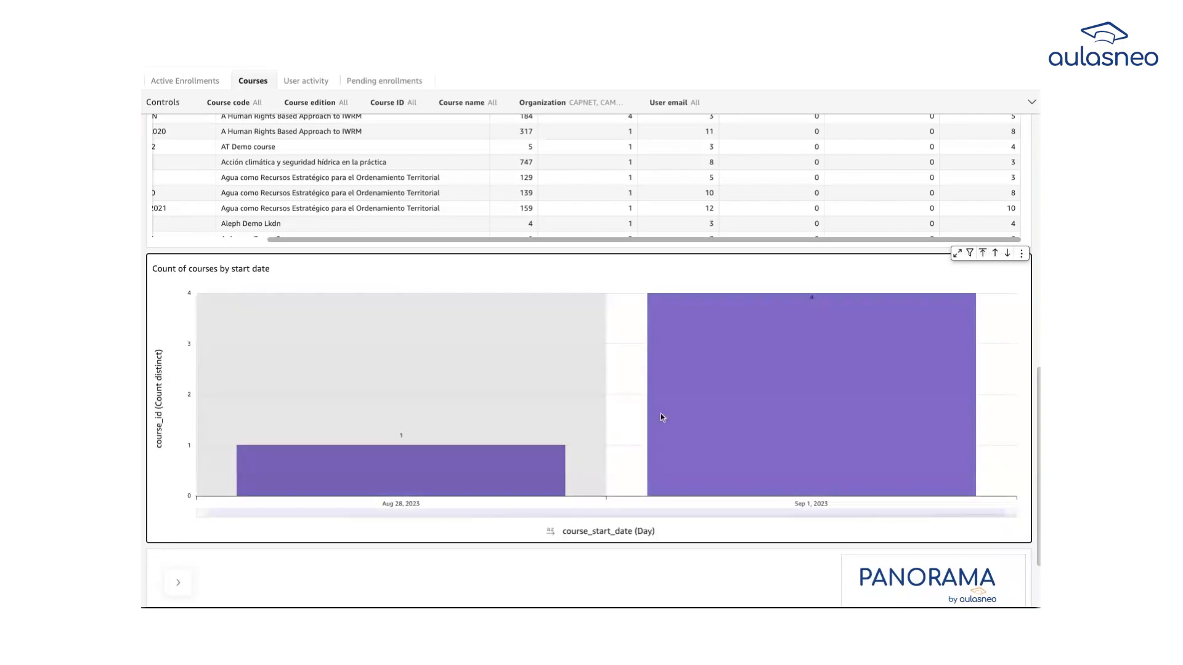
# - Drill up the Count of courses by start date chart from days through weeks and months to quarters
pyautogui.moveTo(822, 405)
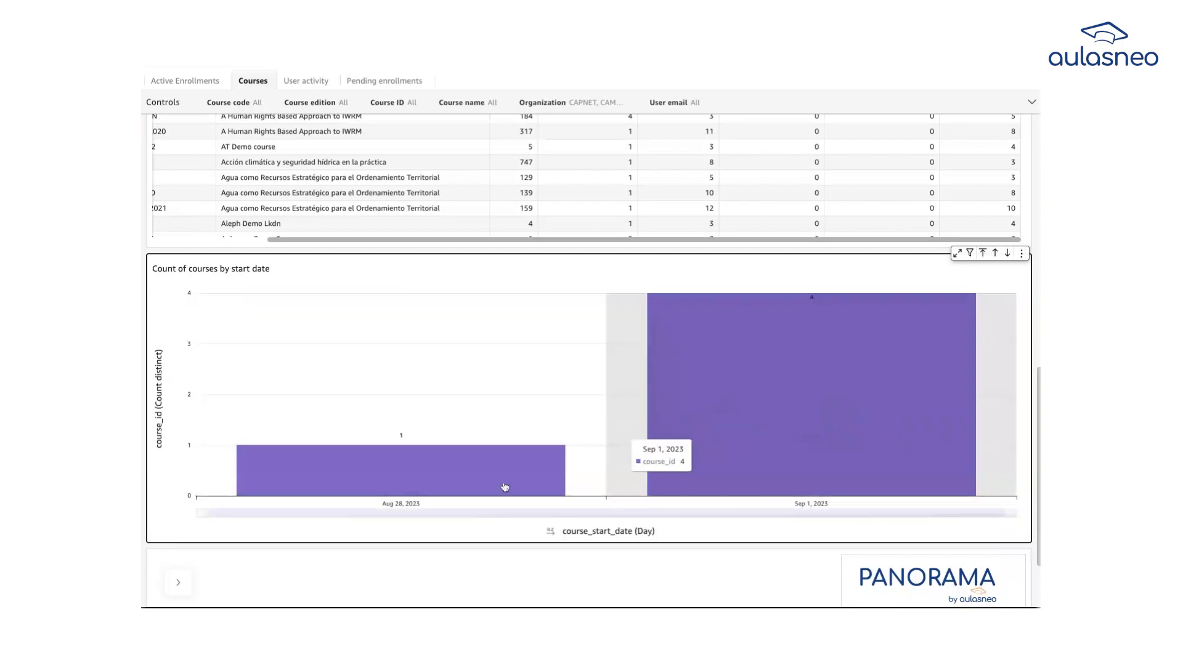
pyautogui.click(778, 392)
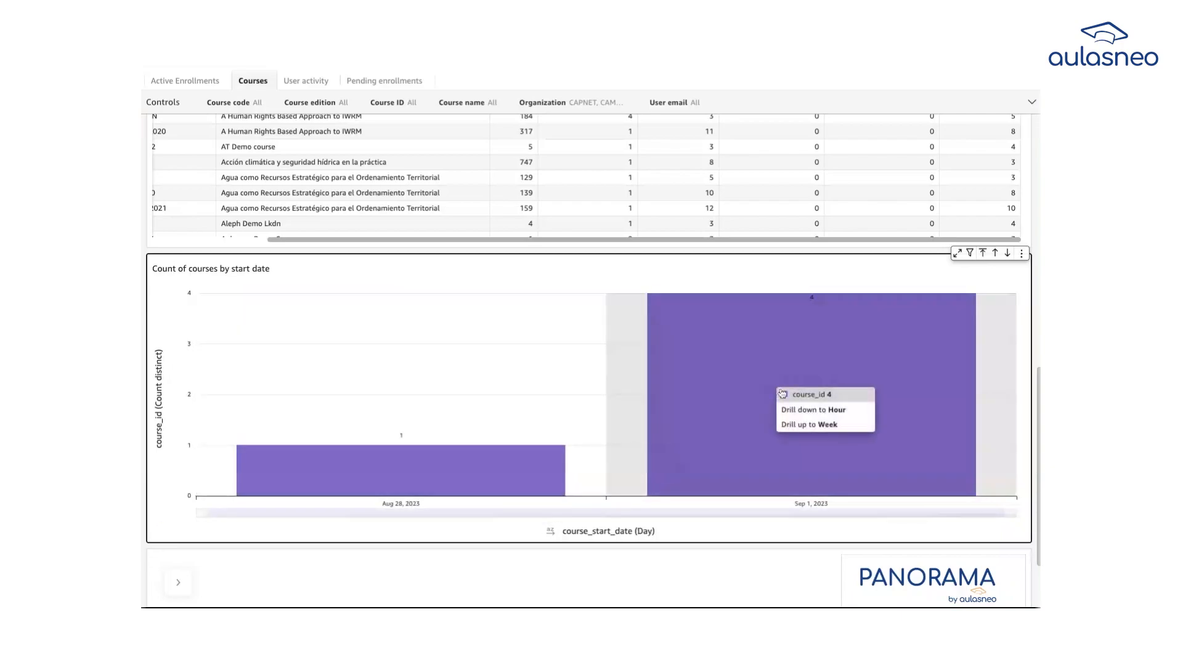
pyautogui.click(794, 428)
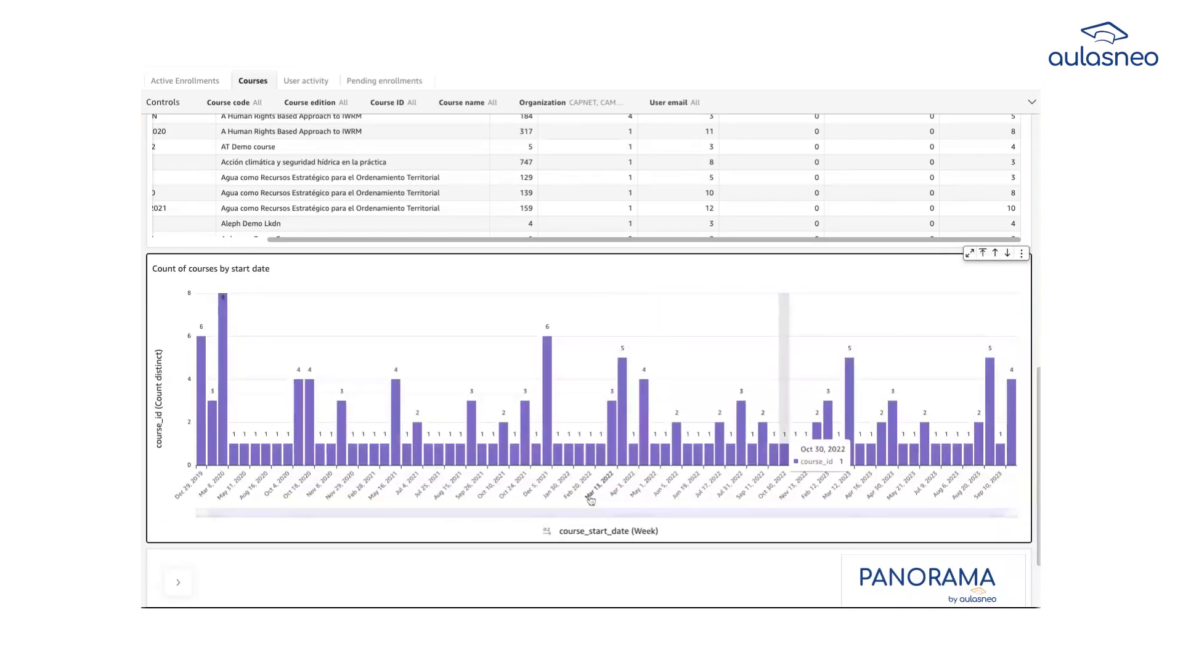
pyautogui.click(648, 456)
pyautogui.click(657, 498)
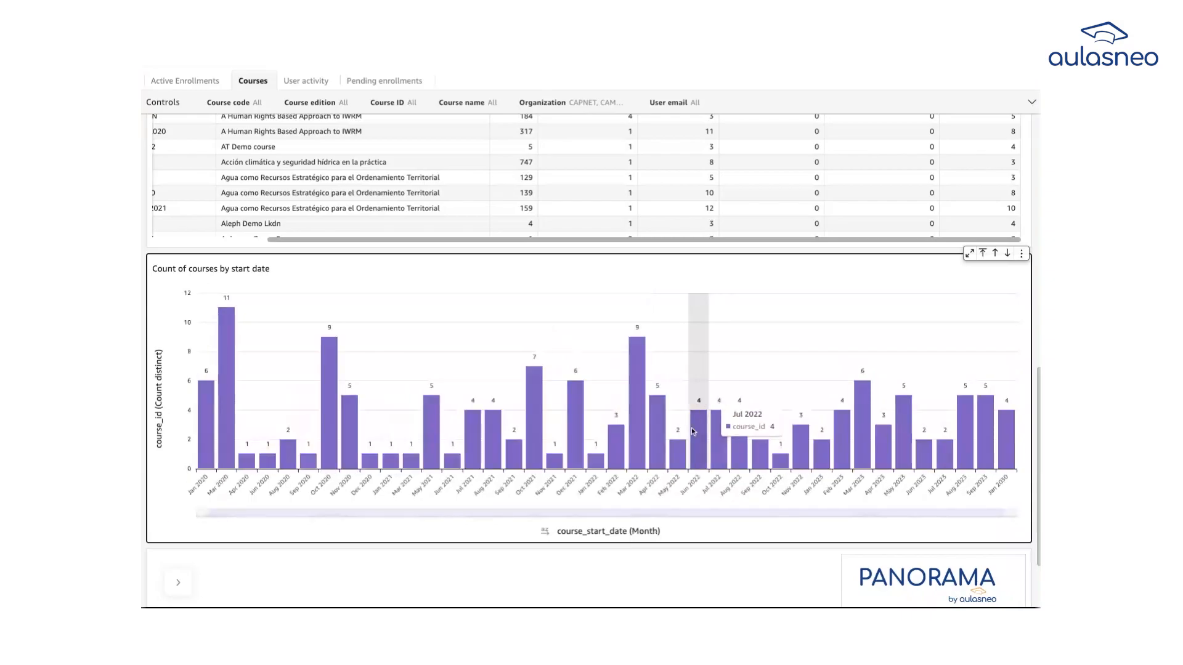
pyautogui.click(697, 440)
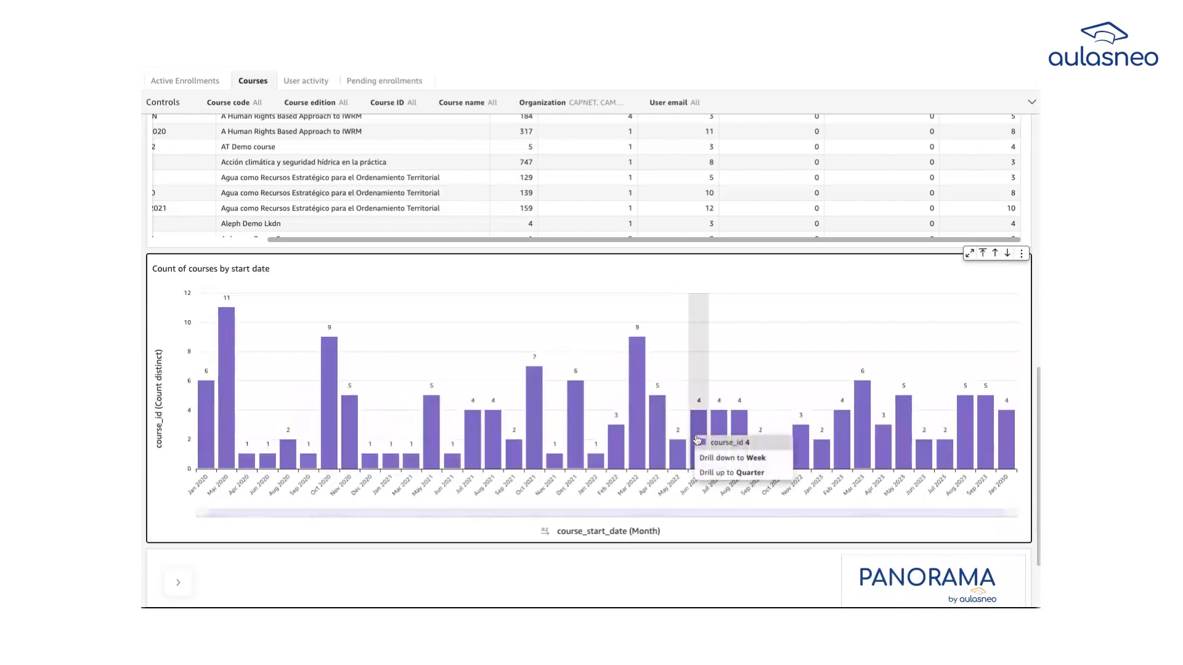
pyautogui.click(715, 475)
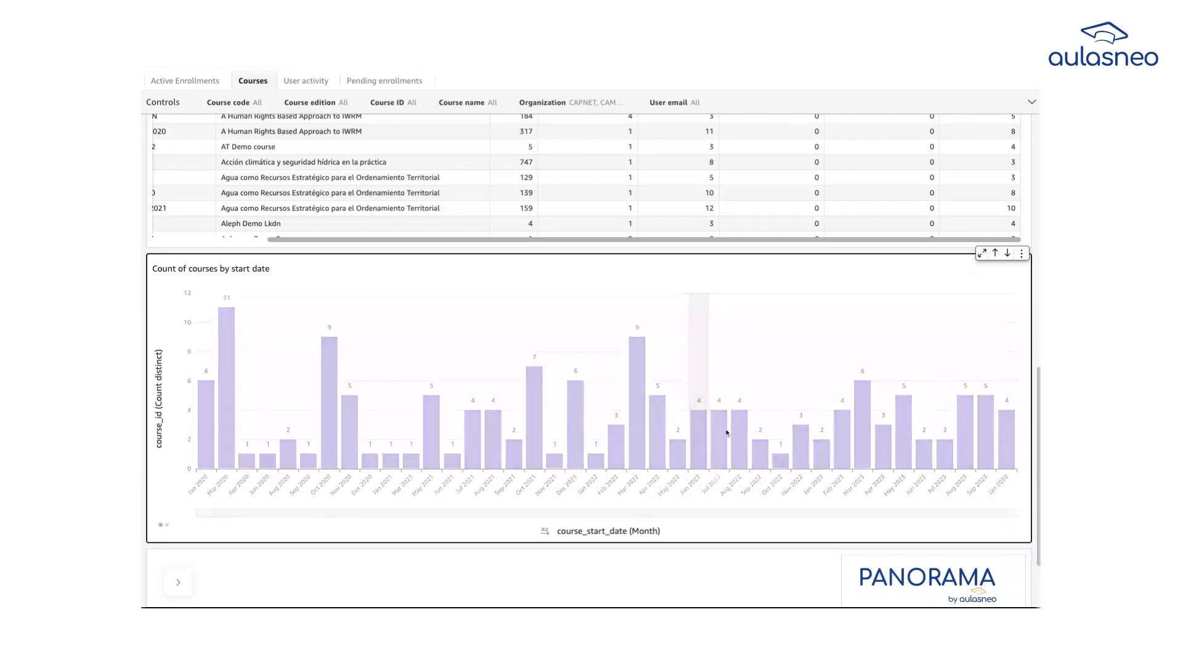
# - On the User activity sheet, review the Hours spent in courses and Count of hours by user full name charts
pyautogui.scroll(-1, 843, 254)
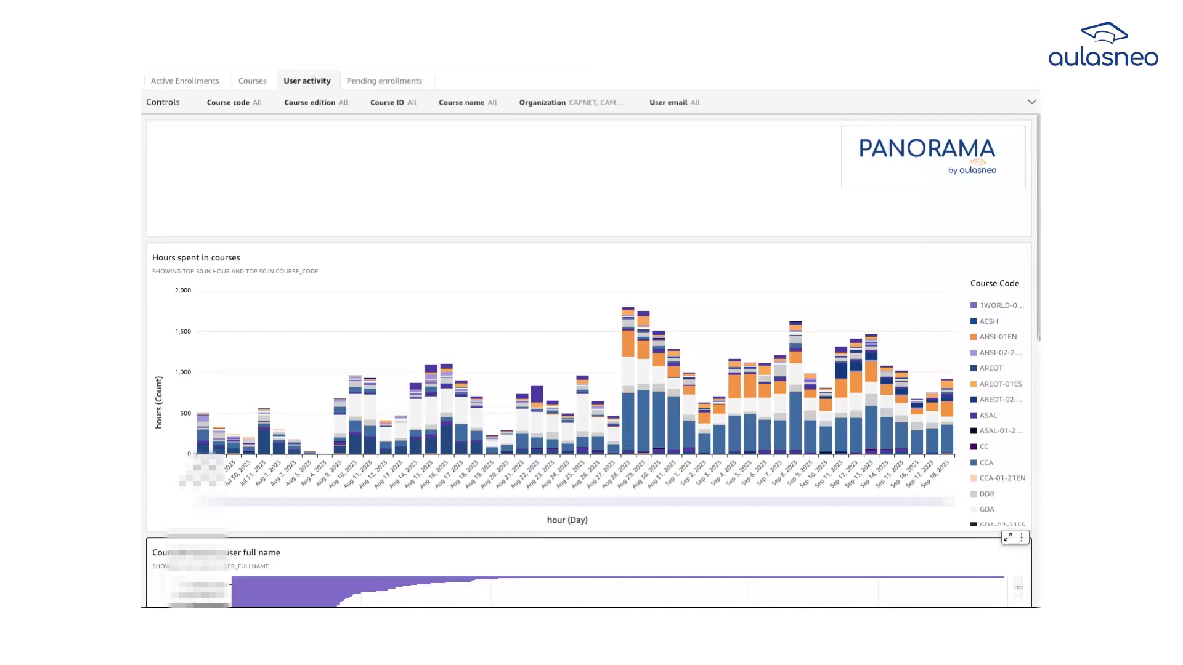
pyautogui.scroll(-5, 589, 361)
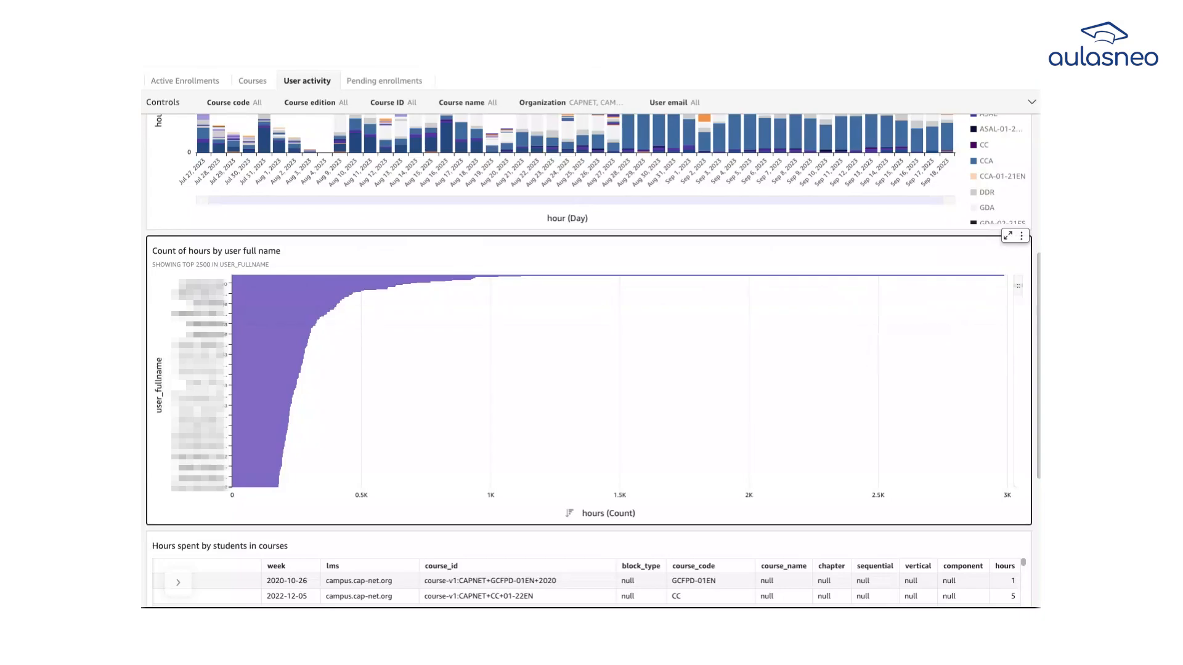
pyautogui.scroll(-5, 590, 361)
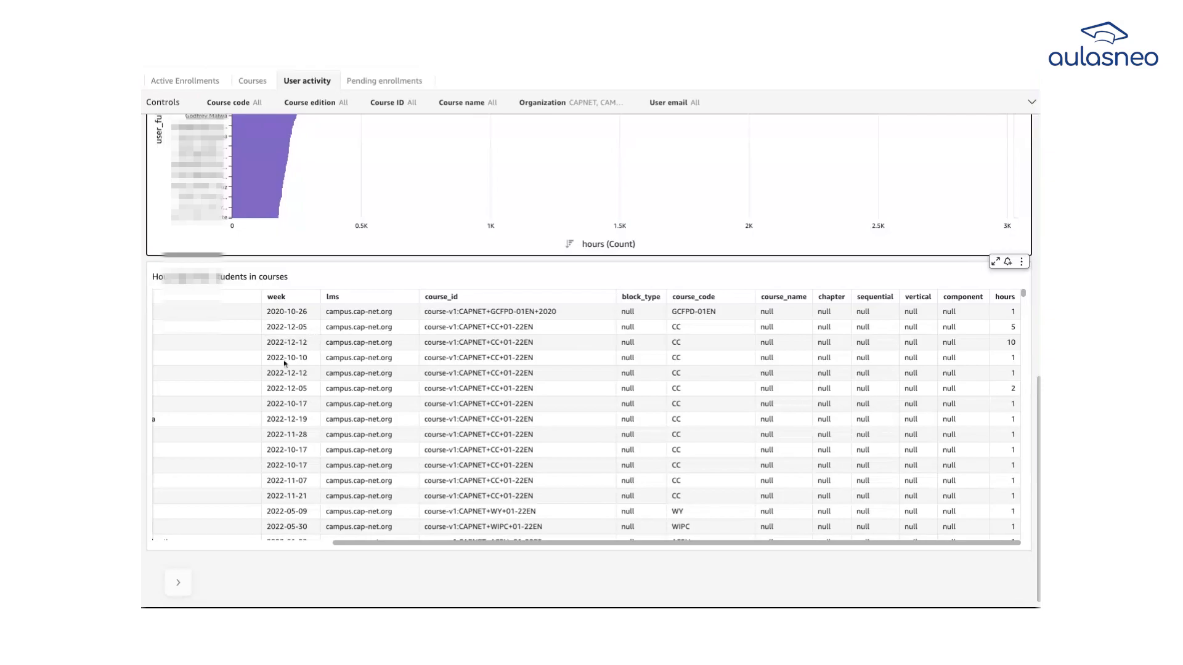
# - Look through the rows of the Hours spent by students in courses table, including the hours column
pyautogui.scroll(-2, 287, 414)
pyautogui.scroll(4, 287, 414)
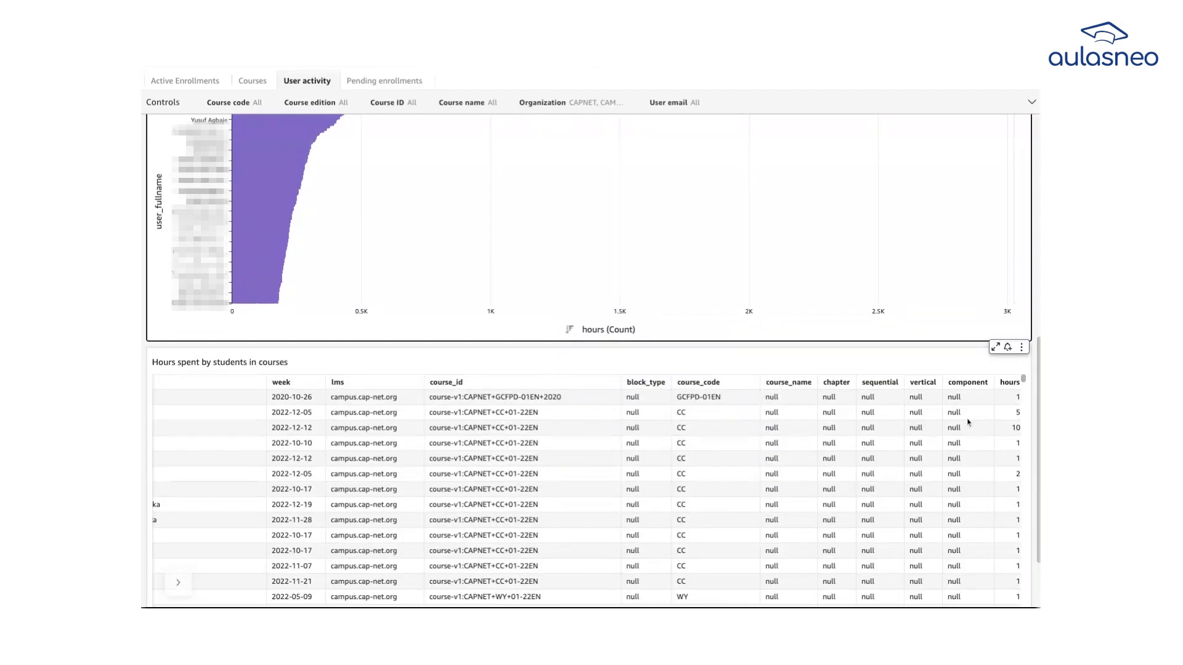
pyautogui.scroll(-2, 986, 456)
pyautogui.scroll(-5, 986, 468)
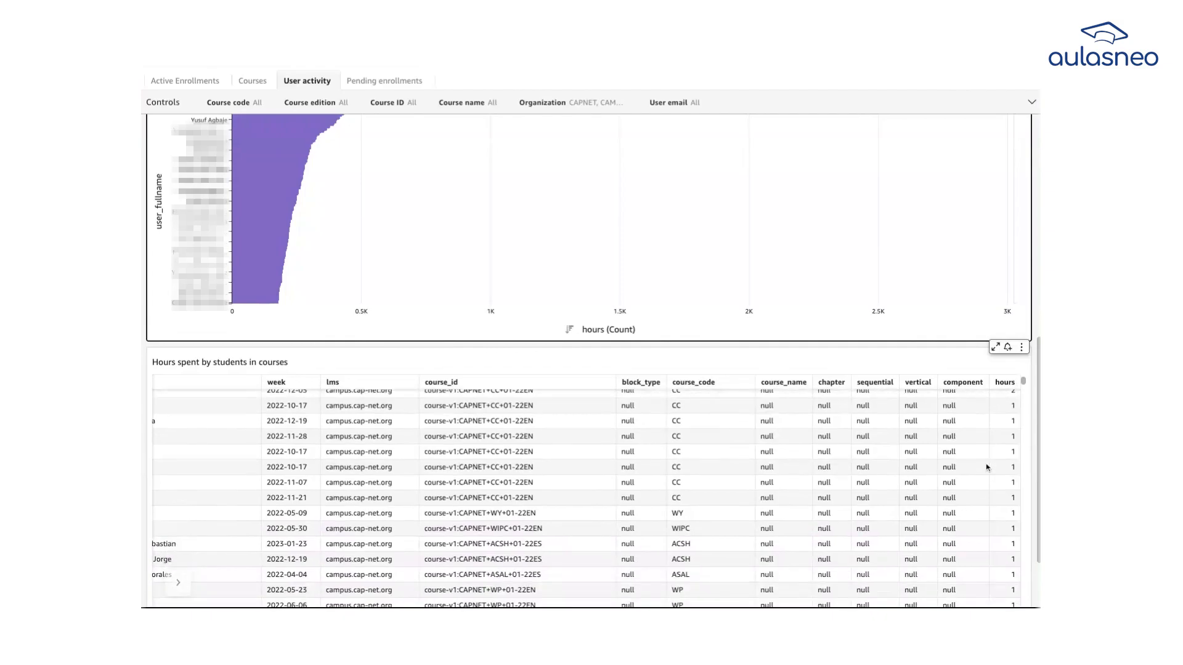
pyautogui.scroll(-10, 585, 493)
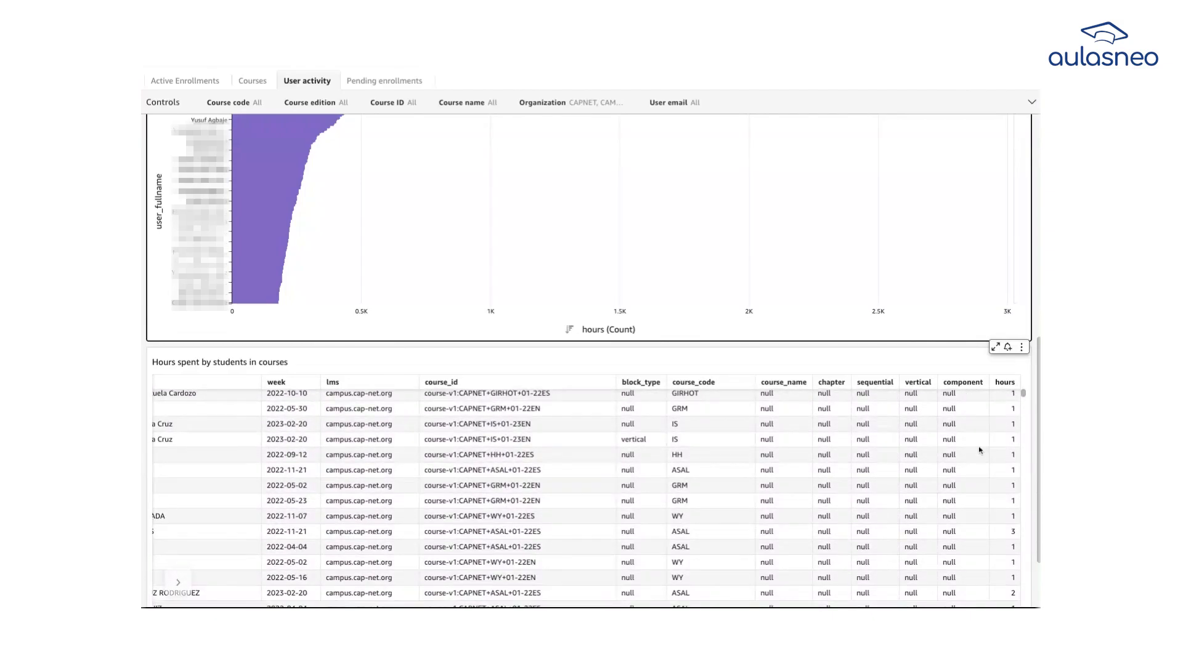
pyautogui.scroll(-3, 978, 506)
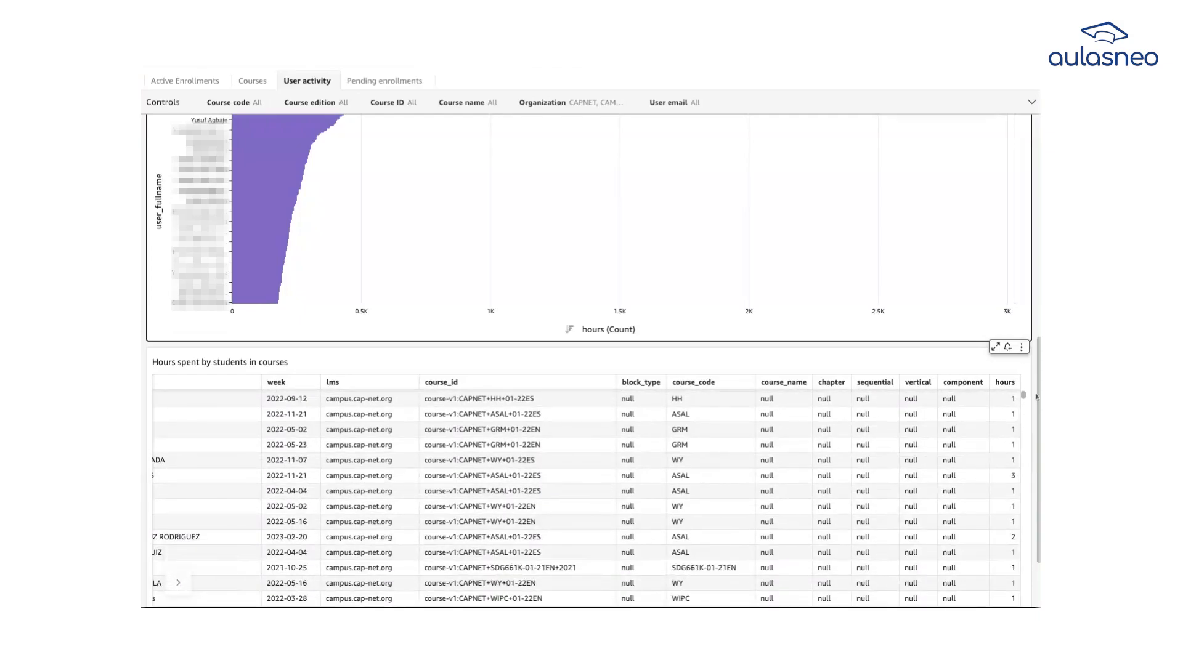
pyautogui.scroll(-2, 977, 507)
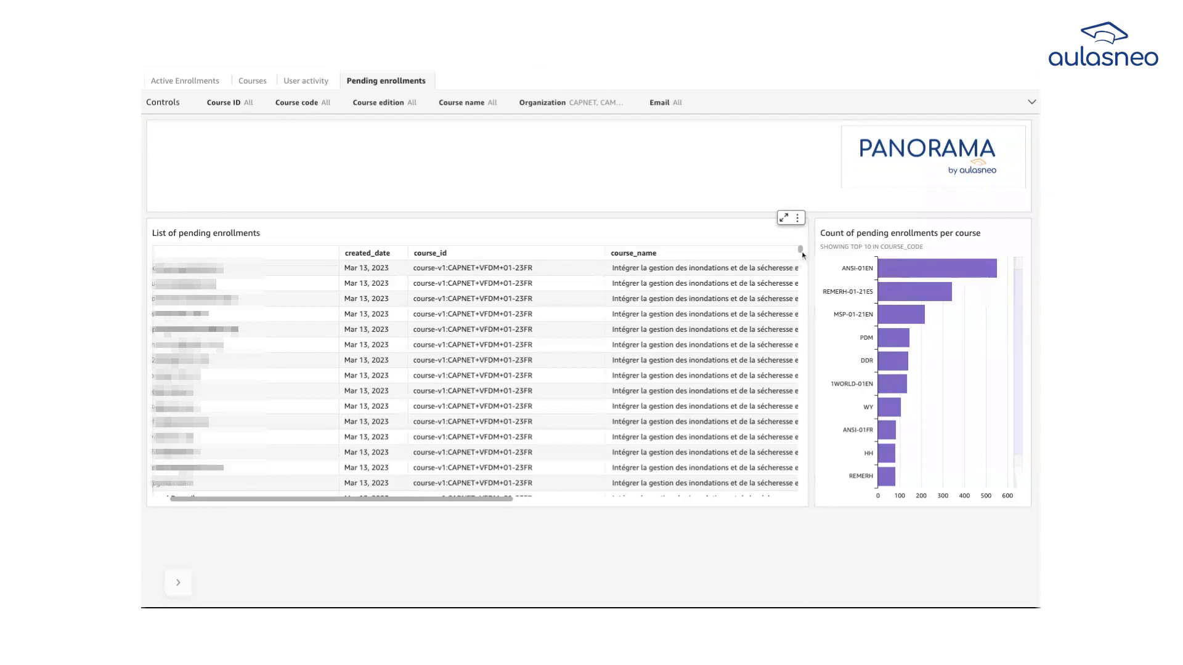
# - On the Pending enrollments sheet, look through the List of pending enrollments and return to its beginning
pyautogui.scroll(-10, 803, 255)
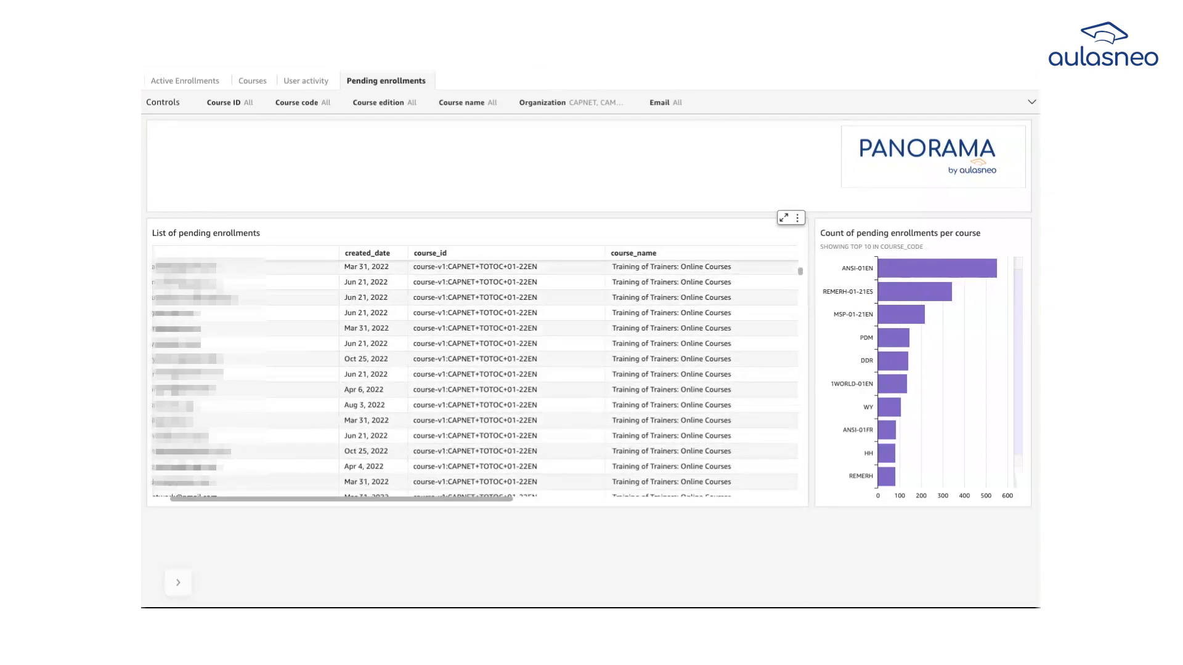
pyautogui.scroll(-5, 474, 377)
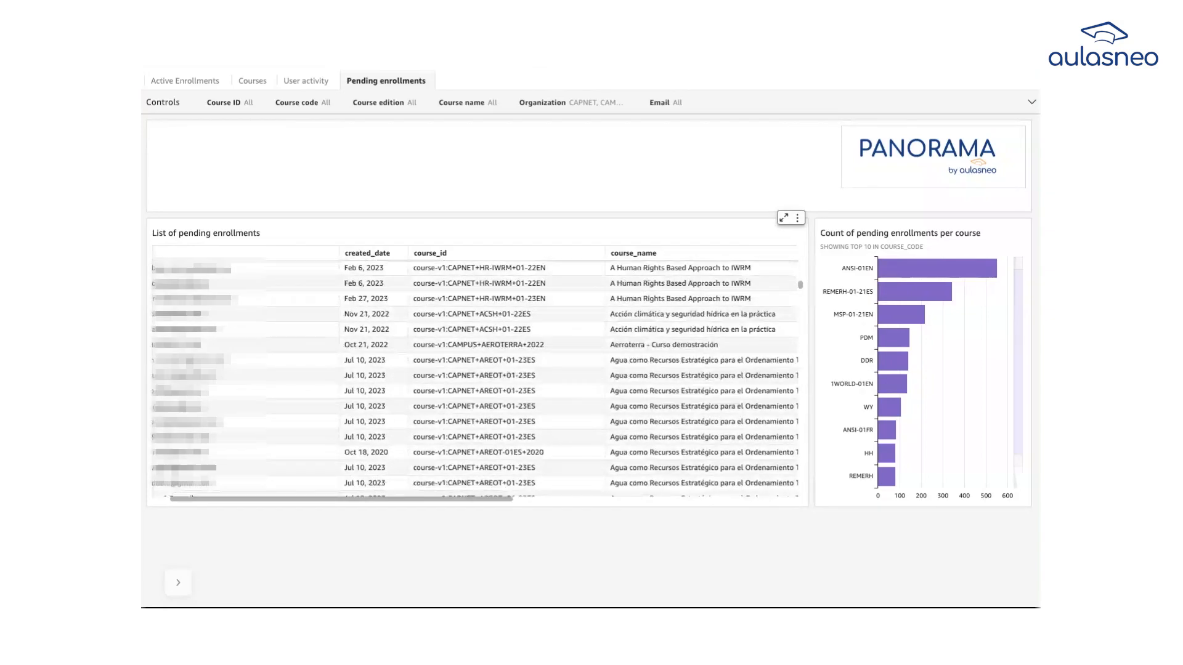
pyautogui.scroll(-5, 475, 377)
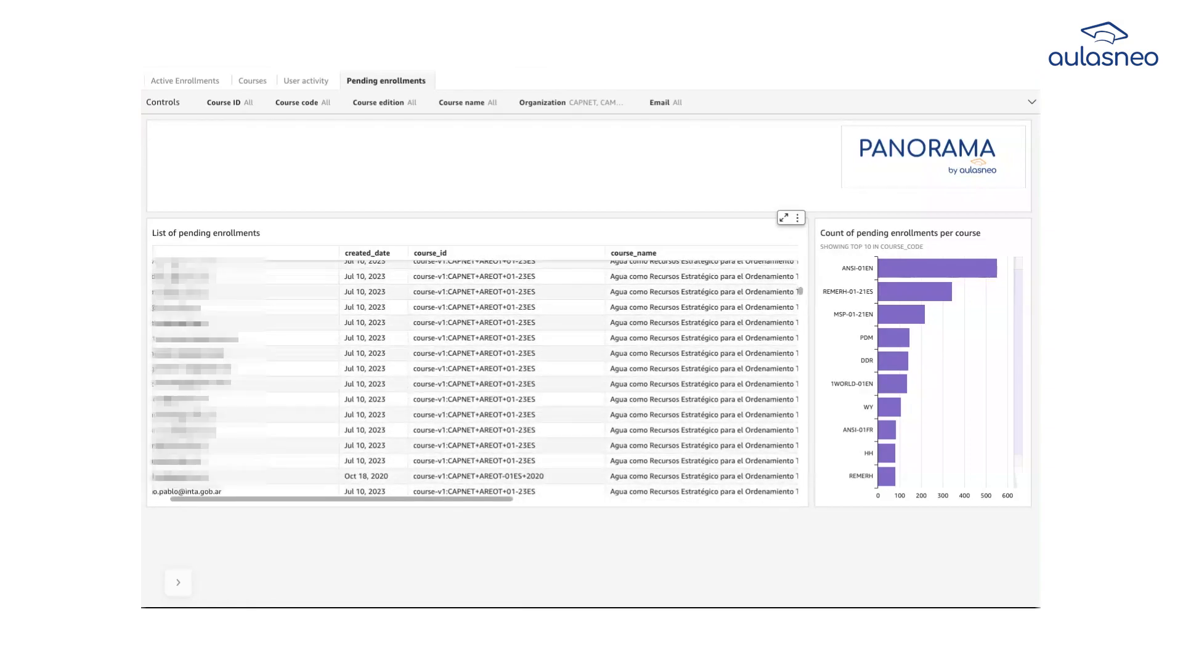
pyautogui.scroll(15, 474, 377)
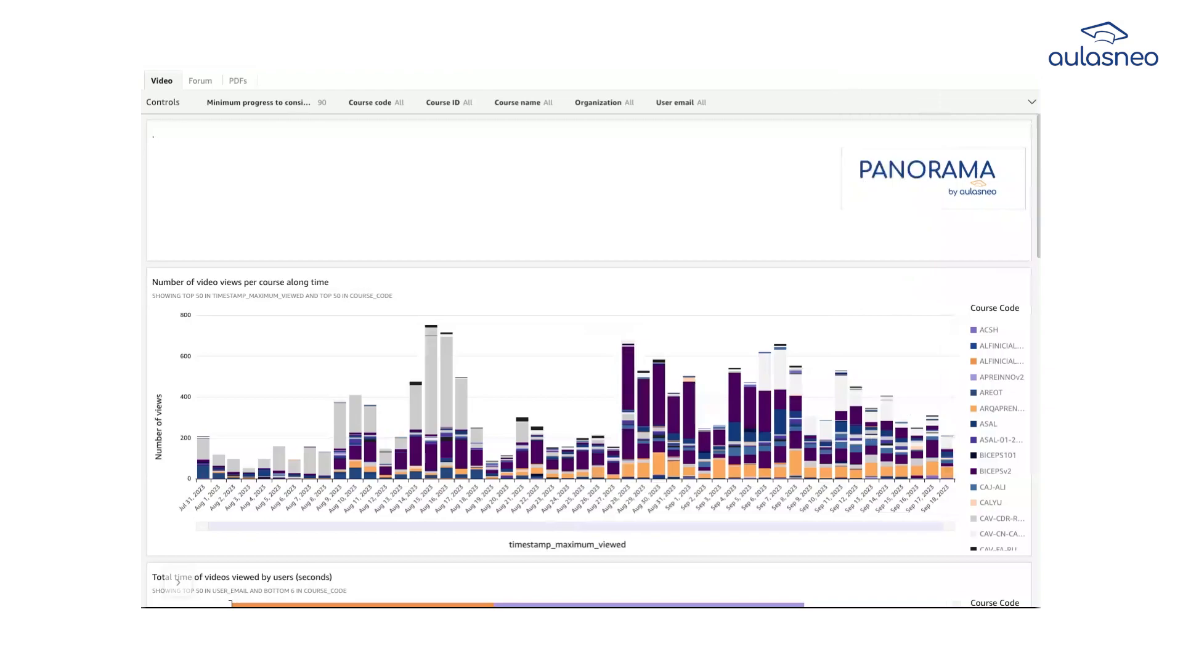
# - Review the Video sheet's views along time, total time viewed and top videos charts, and the Detail of videos viewed by users in courses table
pyautogui.scroll(-5, 178, 583)
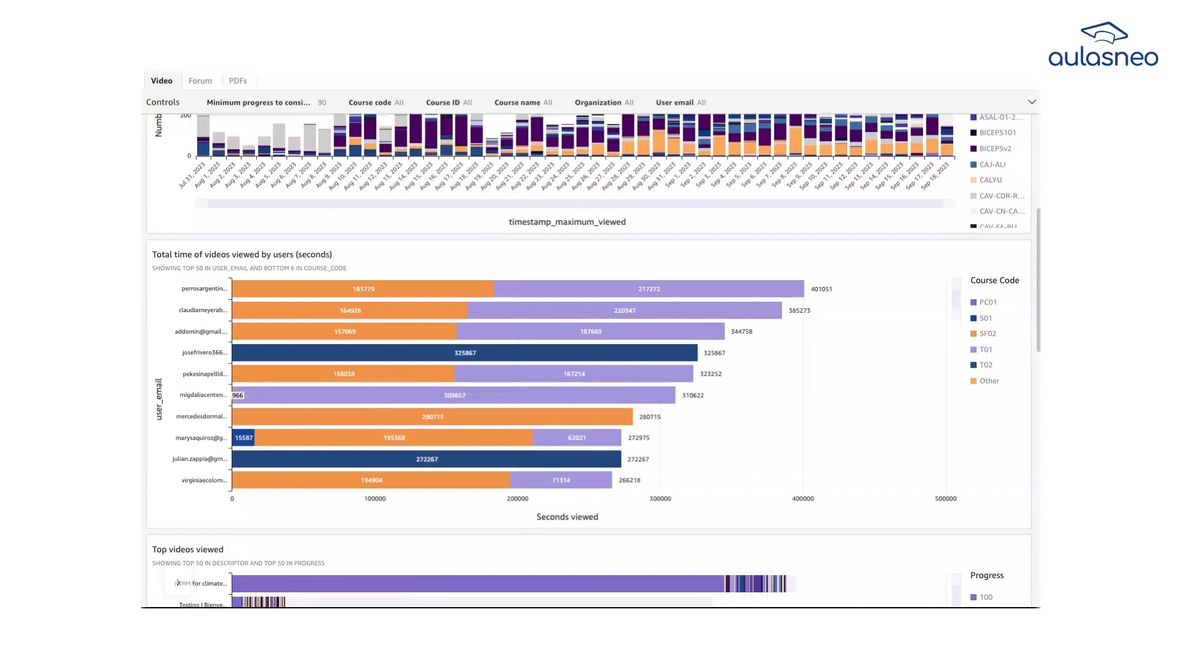
pyautogui.scroll(-1, 178, 582)
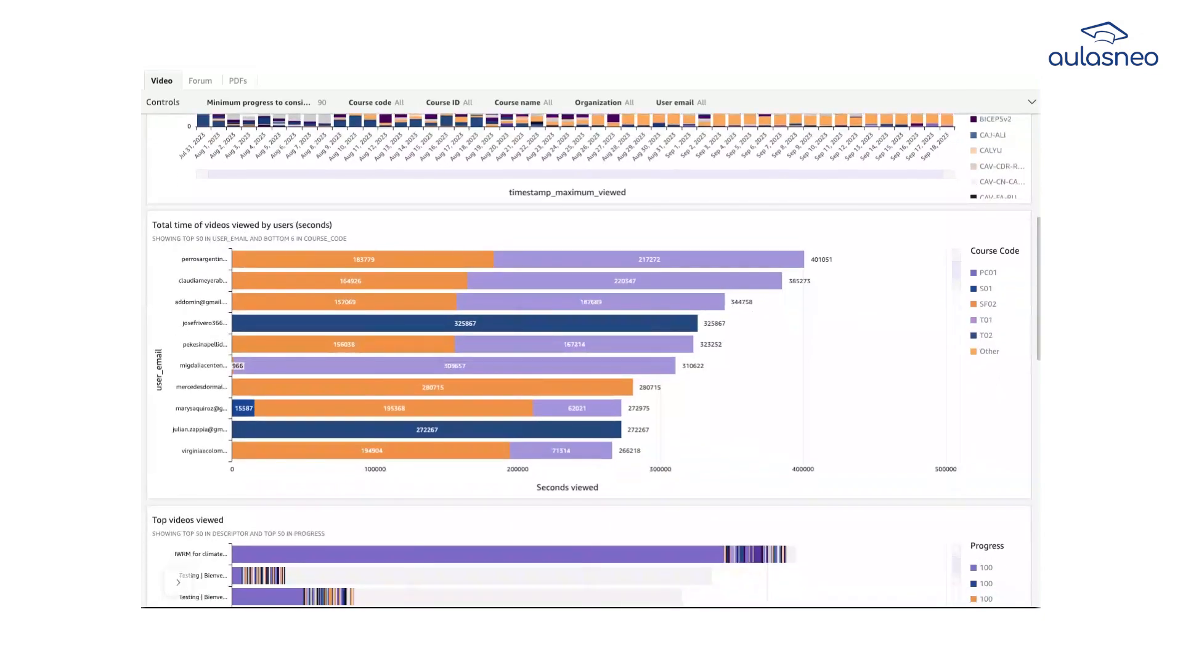
pyautogui.scroll(-10, 590, 360)
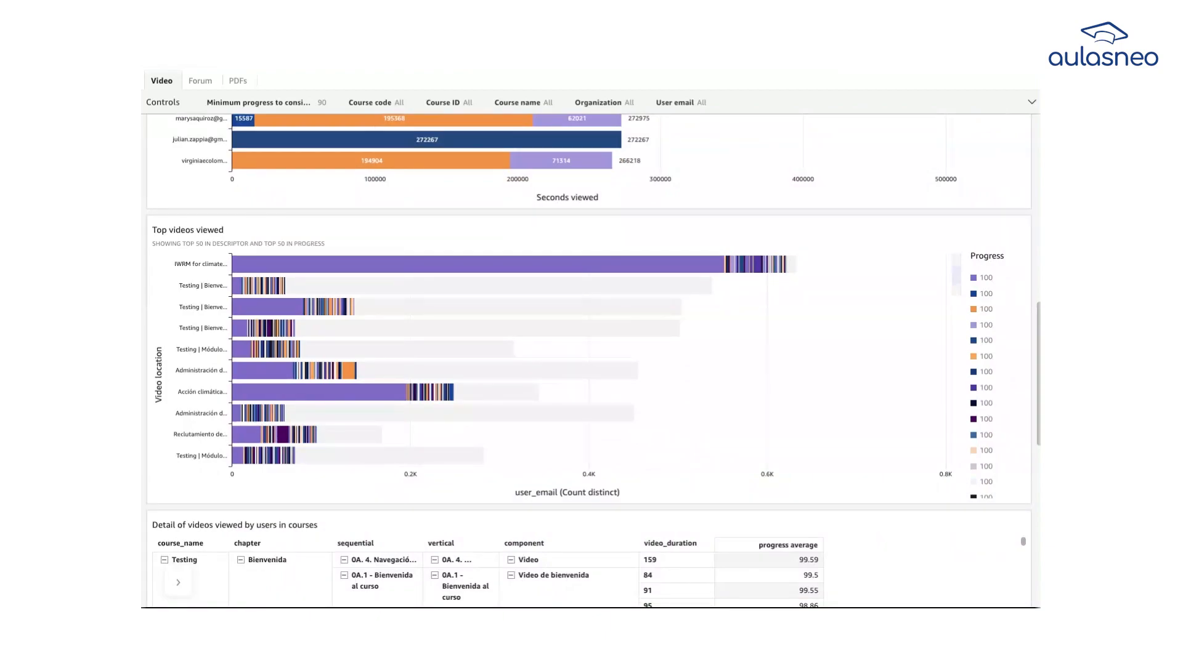
pyautogui.scroll(-10, 590, 360)
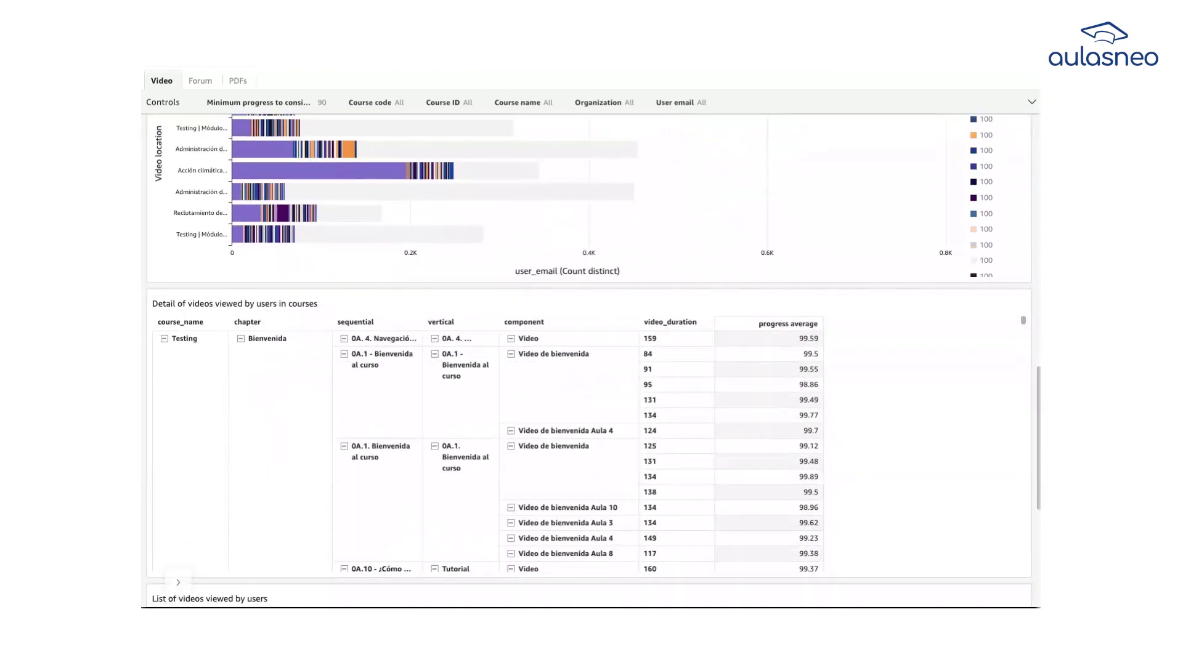
pyautogui.scroll(1, 178, 582)
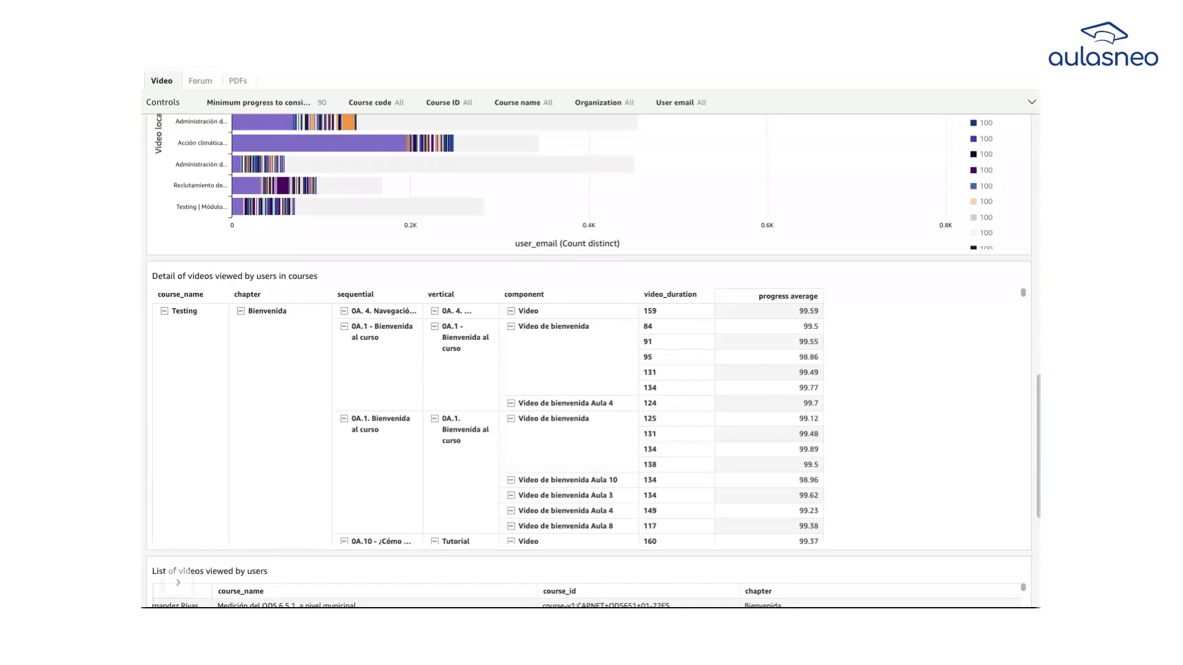
# - Examine the List of videos viewed by users table across its columns from course_name to progress
pyautogui.scroll(-5, 589, 360)
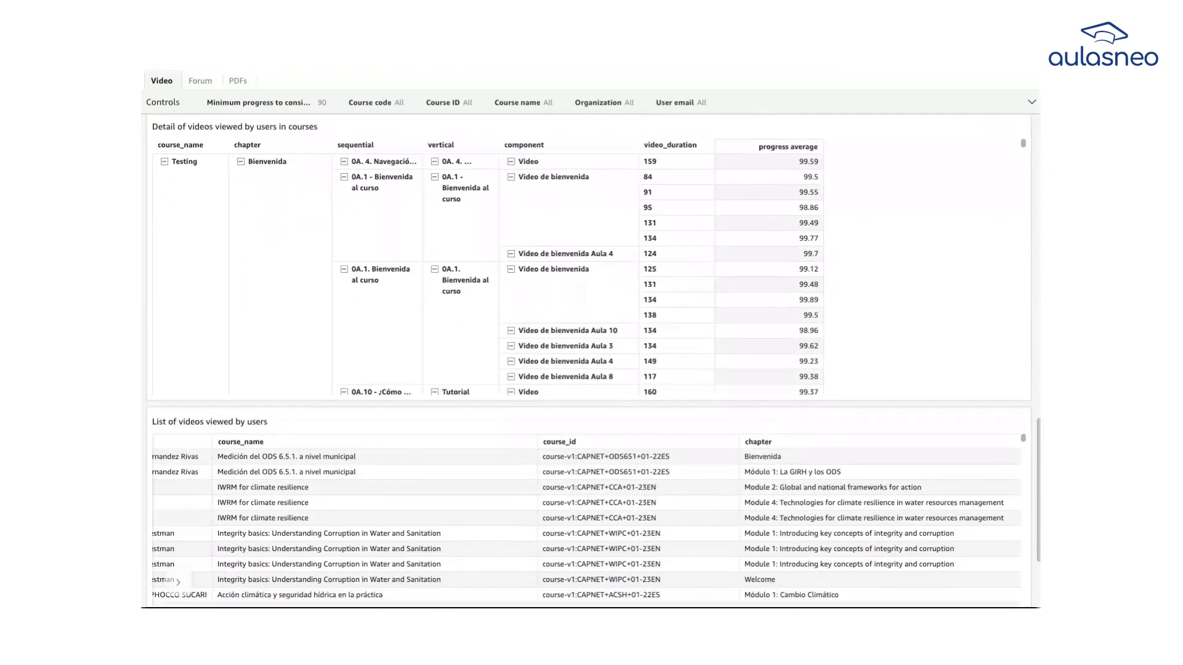
pyautogui.scroll(-2, 588, 360)
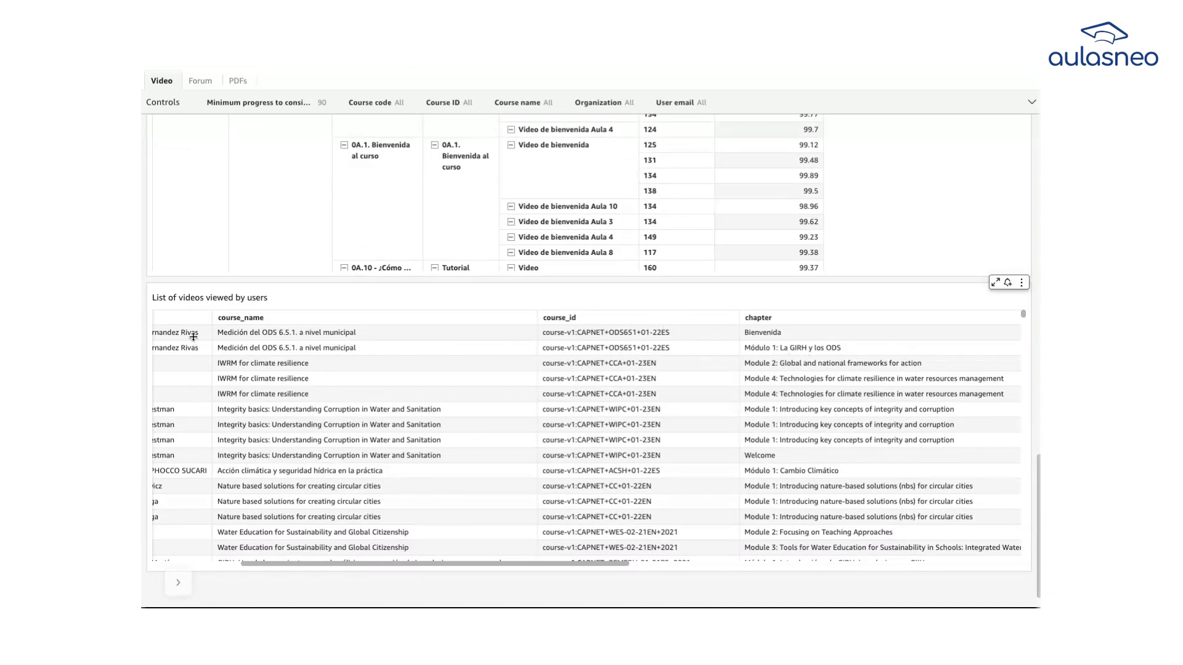
pyautogui.scroll(-1, 449, 472)
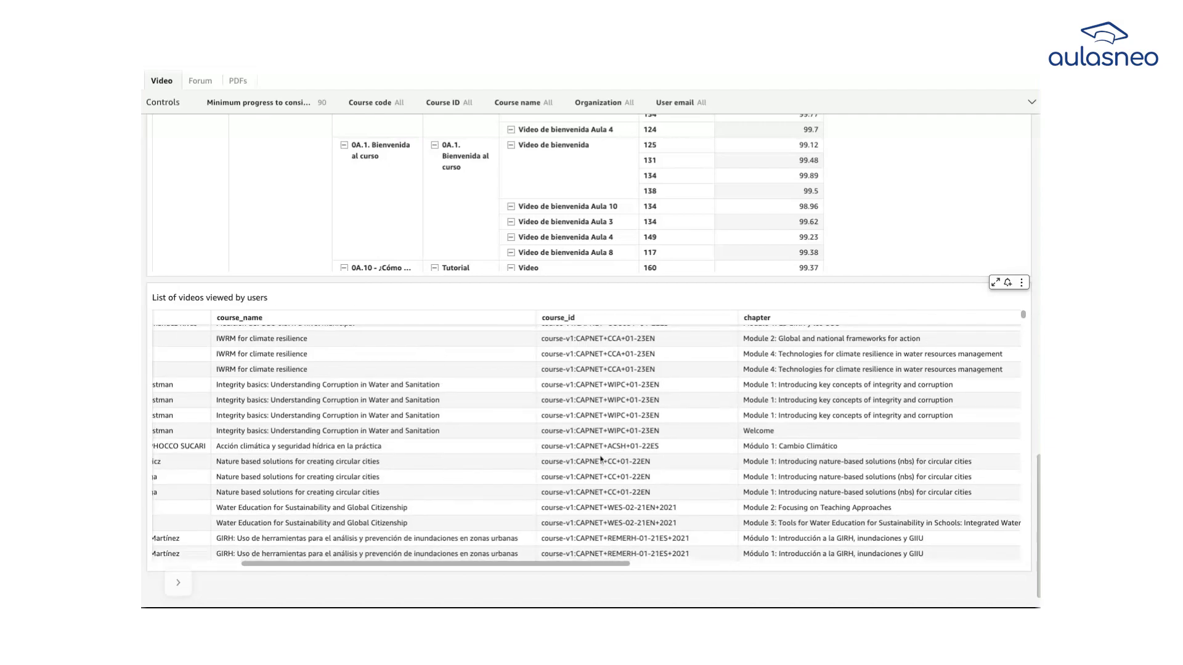
pyautogui.scroll(1, 626, 448)
pyautogui.hscroll(3, 626, 449)
pyautogui.hscroll(5, 626, 448)
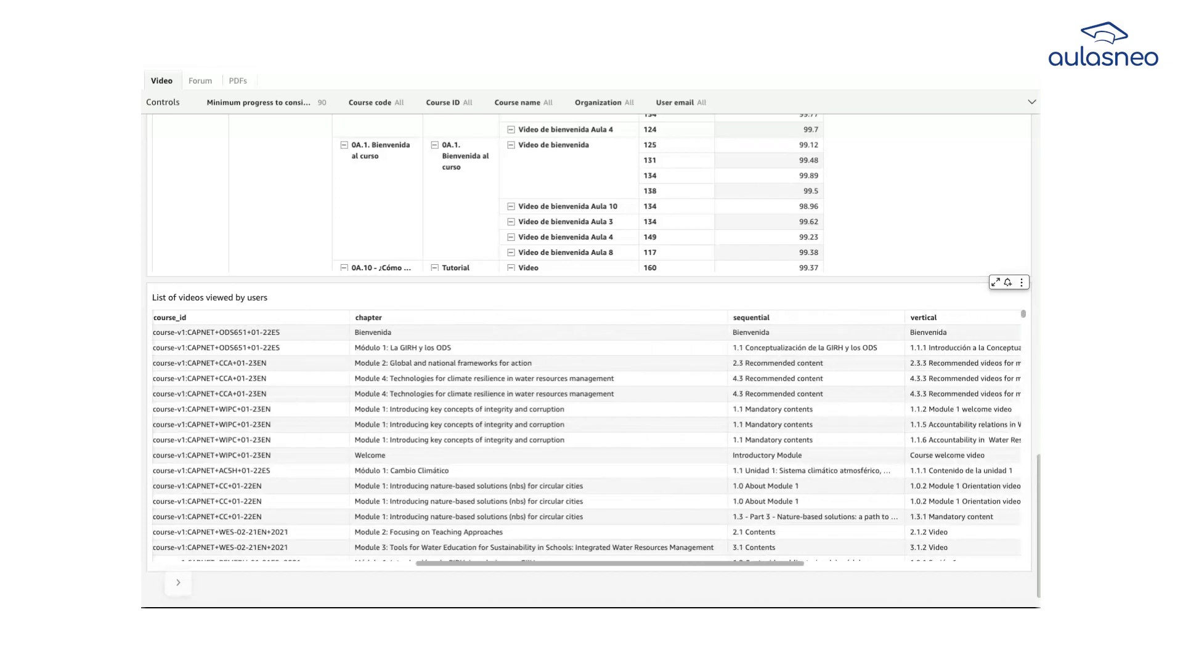
pyautogui.hscroll(8, 763, 363)
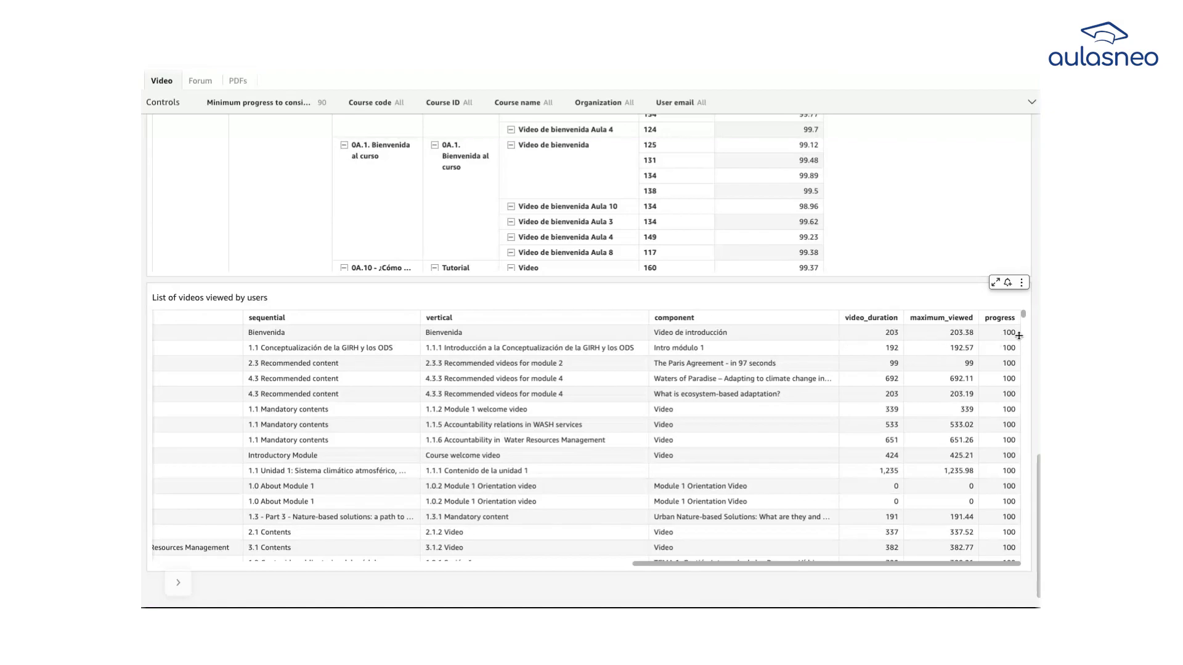
# - Look through the records of the List of videos viewed by users table down to its last row
pyautogui.scroll(-15, 1005, 438)
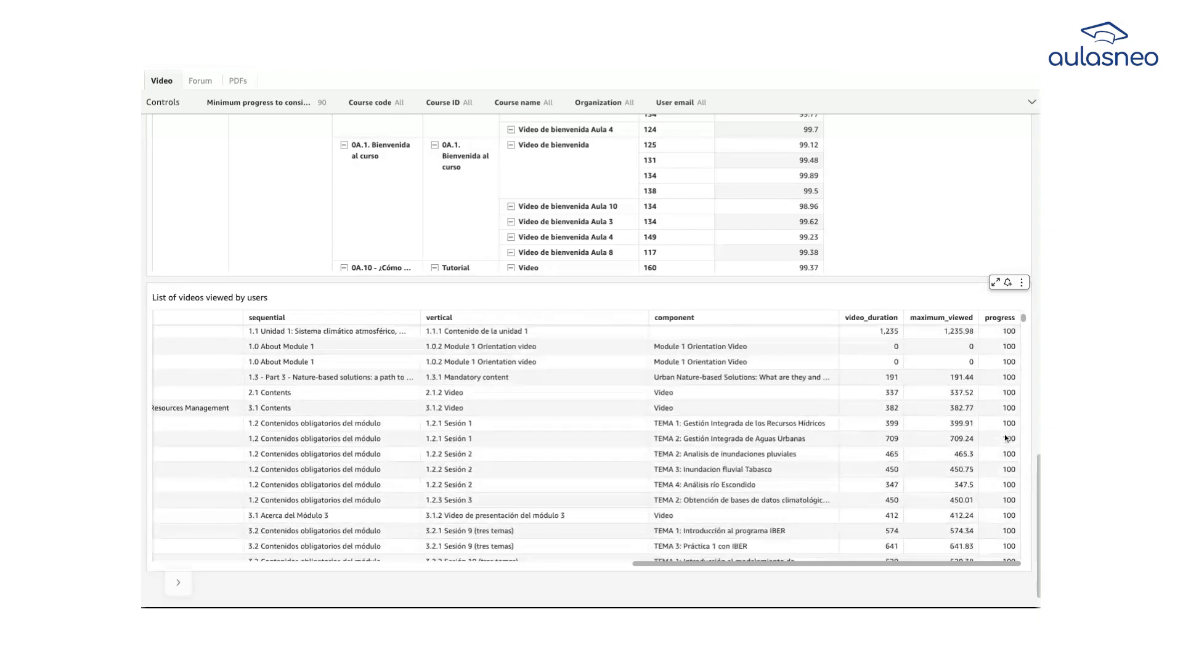
pyautogui.scroll(-15, 1002, 490)
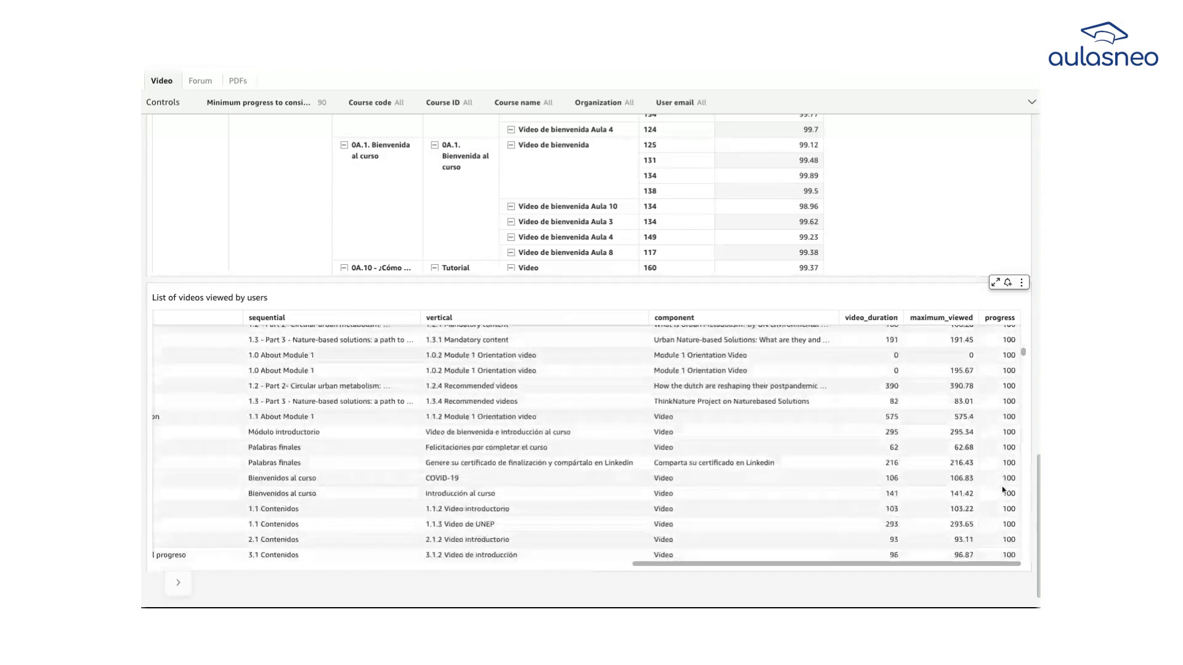
pyautogui.scroll(-15, 1003, 490)
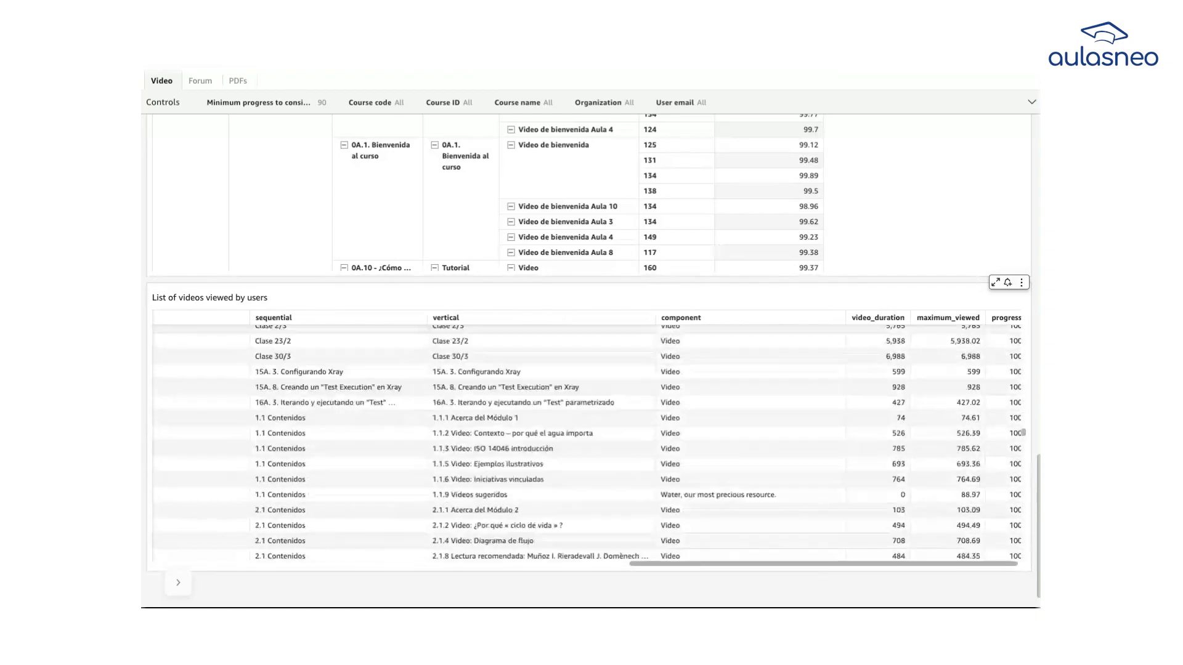
pyautogui.scroll(-10, 1025, 393)
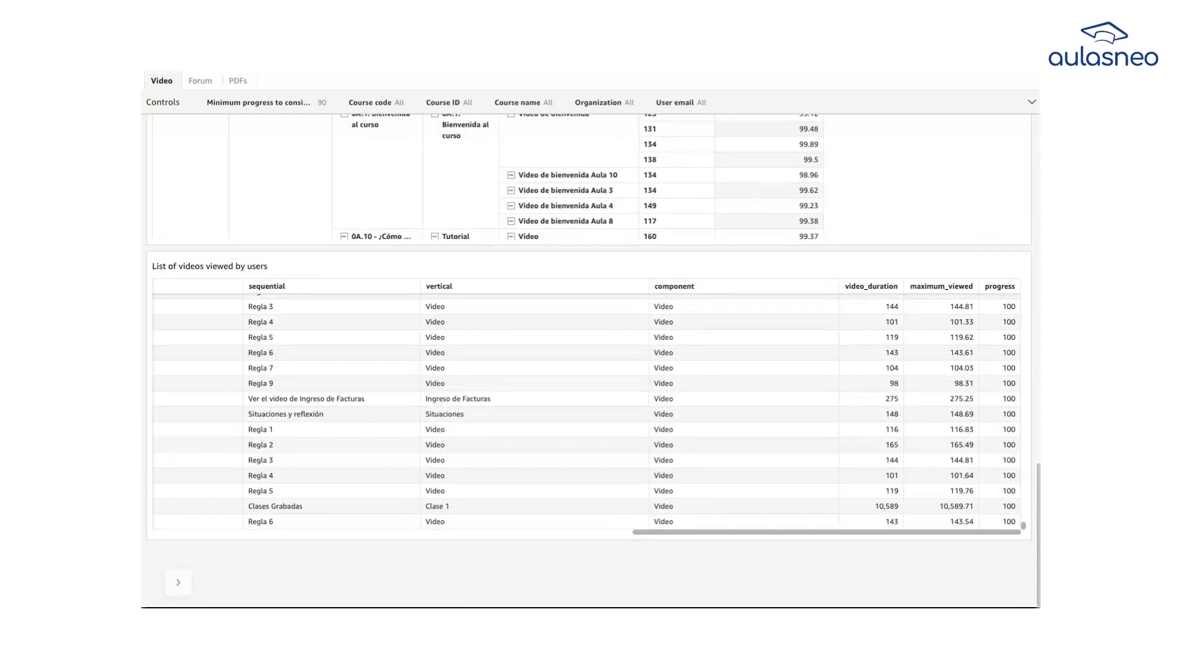
# - Open the Forum sheet and review its activities by type and per user charts and the forum event counts by course and category
pyautogui.click(201, 81)
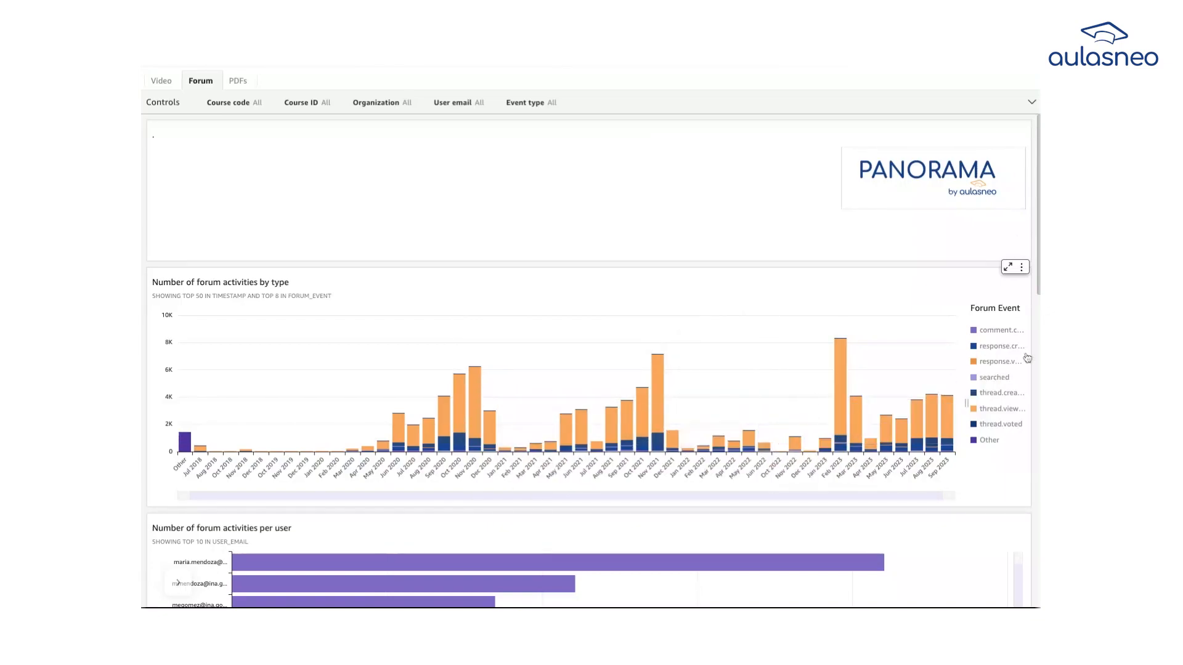
pyautogui.scroll(-5, 177, 582)
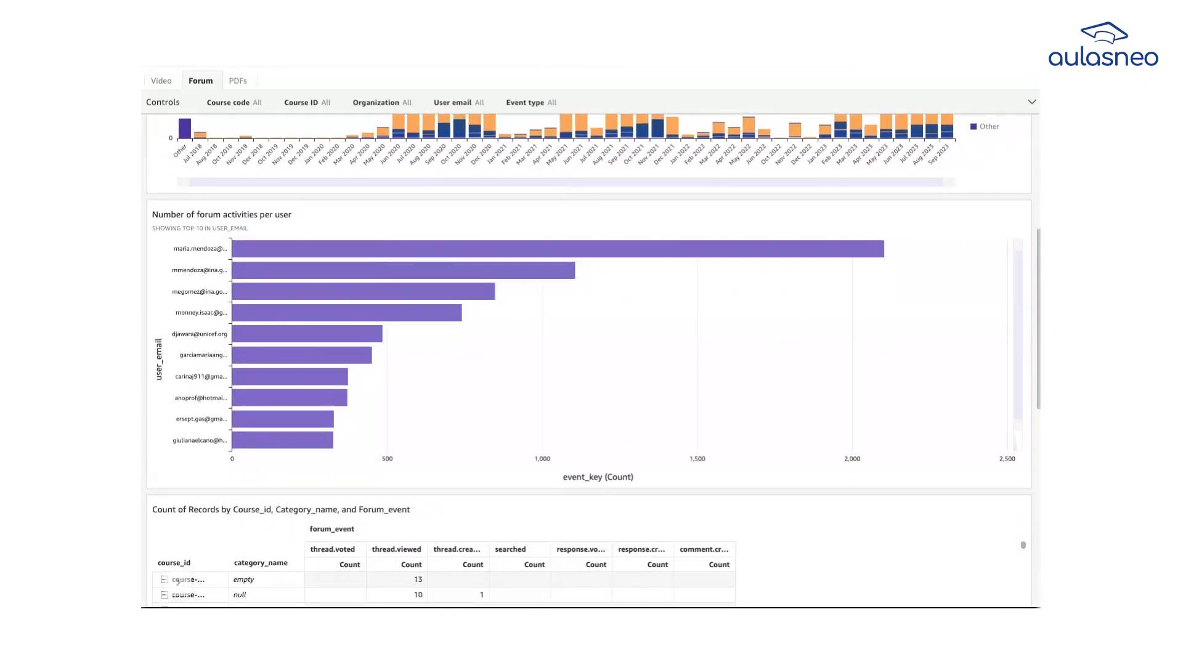
pyautogui.scroll(-3, 177, 582)
pyautogui.scroll(-2, 177, 583)
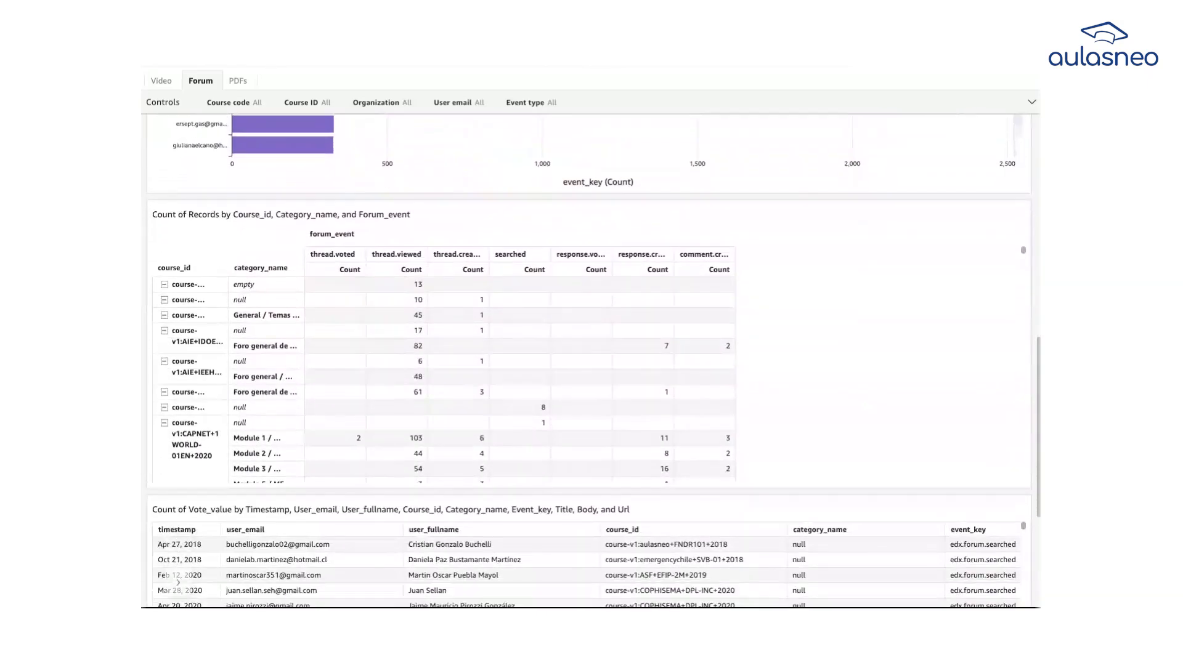
# - Examine the Forum sheet's Count of Vote_value table across its columns from timestamp and course_id to title and body
pyautogui.scroll(2, 177, 583)
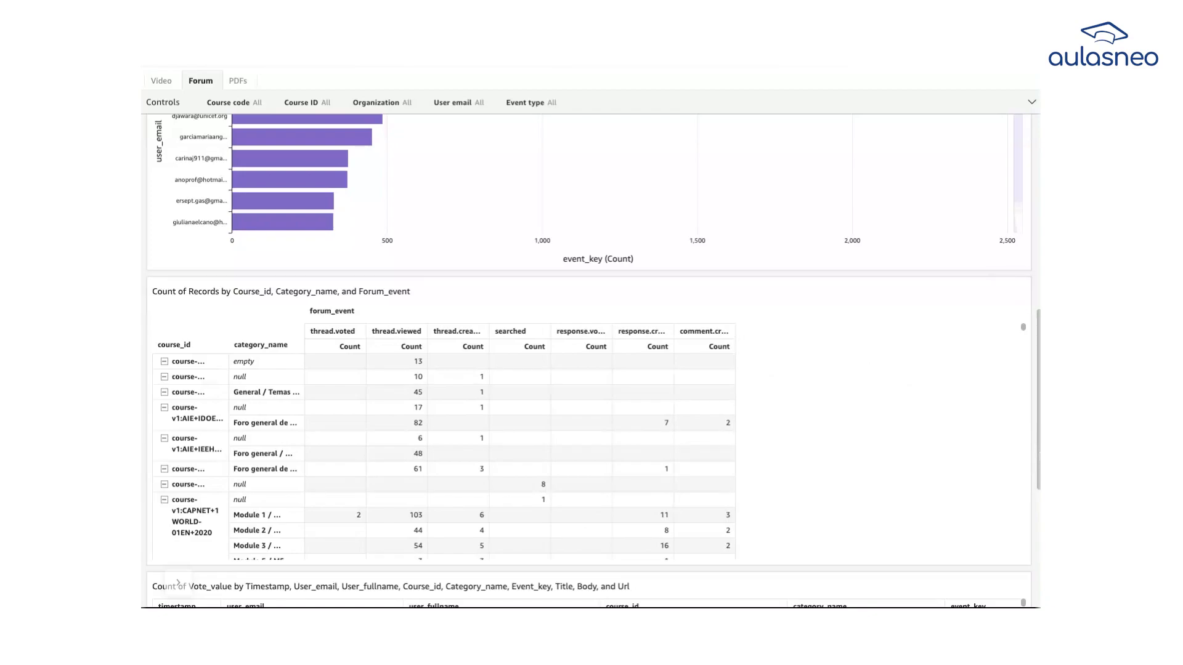
pyautogui.scroll(-1, 952, 517)
pyautogui.hscroll(2, 879, 570)
pyautogui.hscroll(3, 879, 570)
pyautogui.hscroll(2, 879, 571)
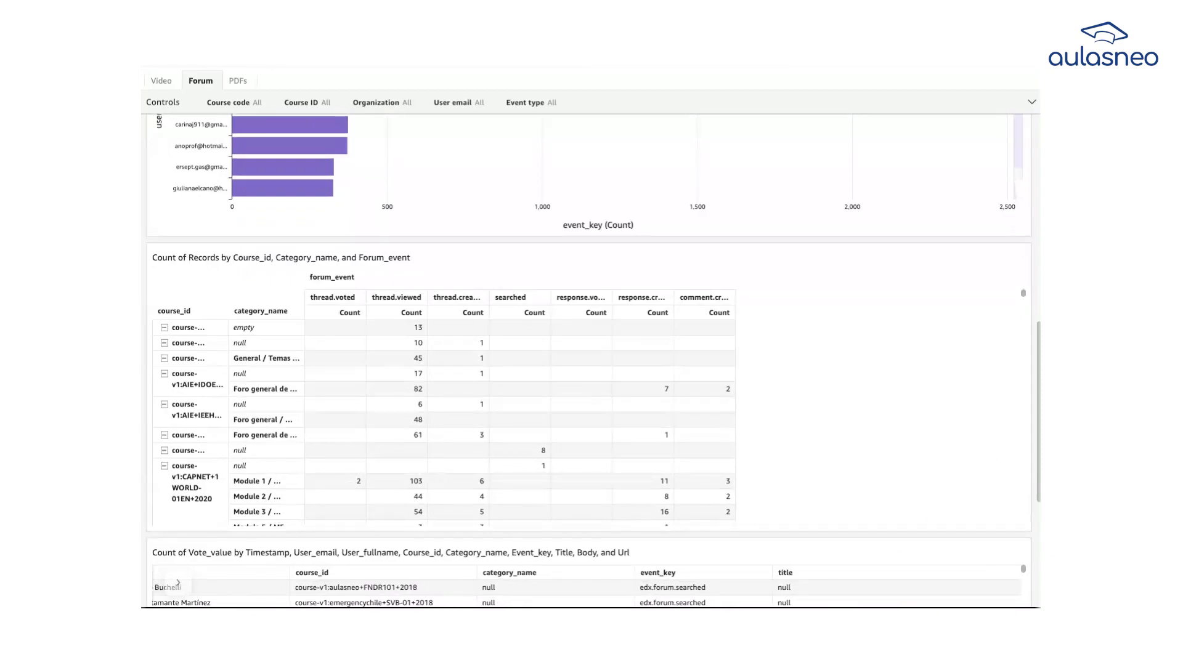
pyautogui.scroll(-4, 791, 432)
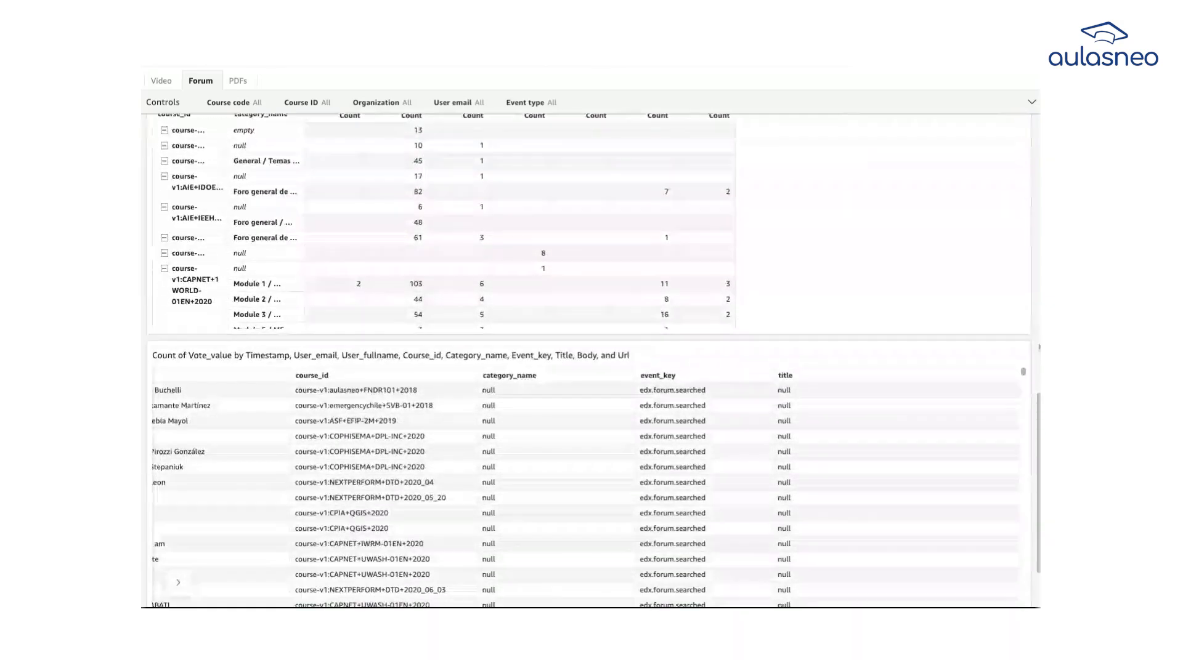
pyautogui.hscroll(3, 707, 425)
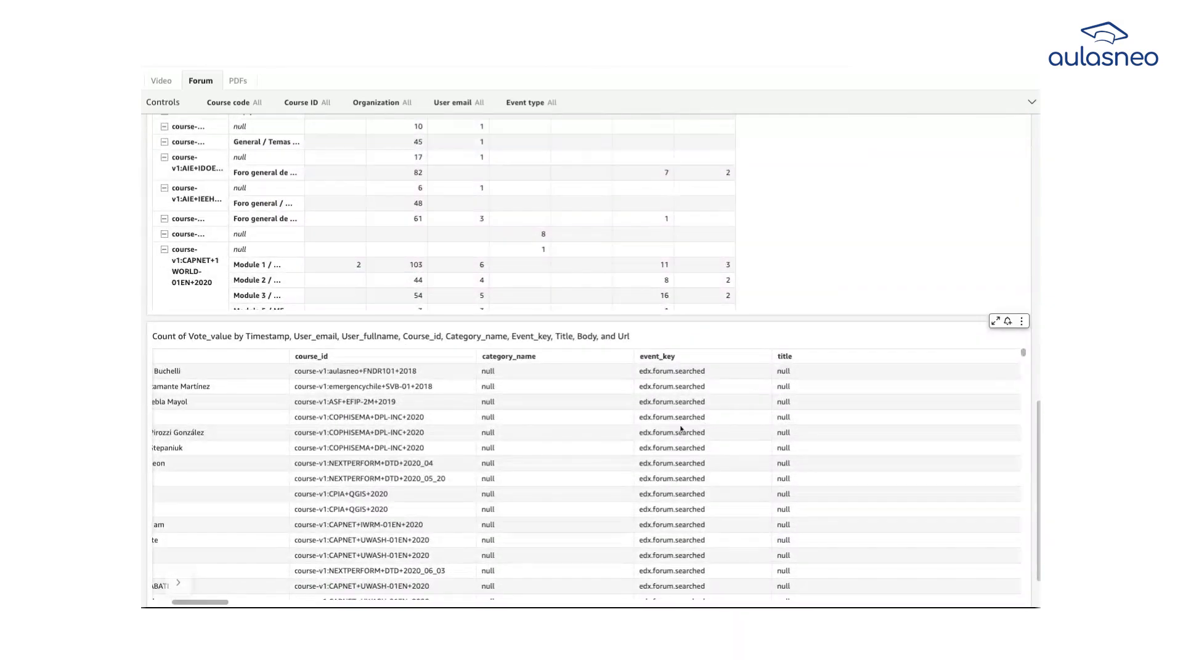
pyautogui.hscroll(1, 648, 431)
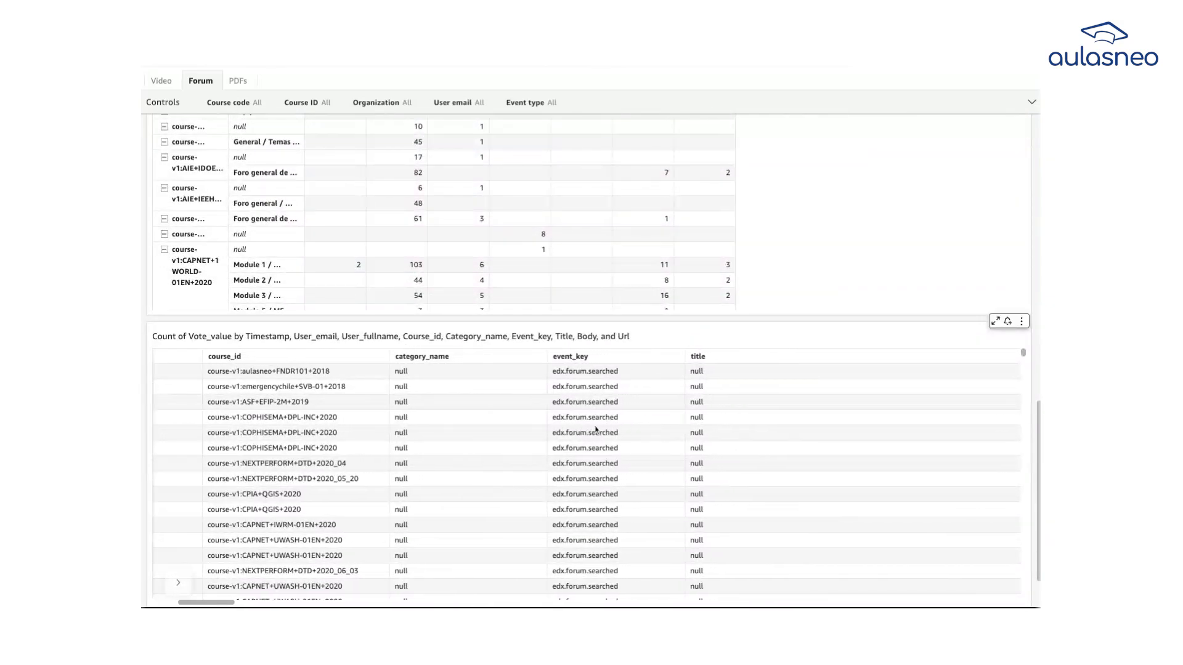
pyautogui.hscroll(2, 570, 433)
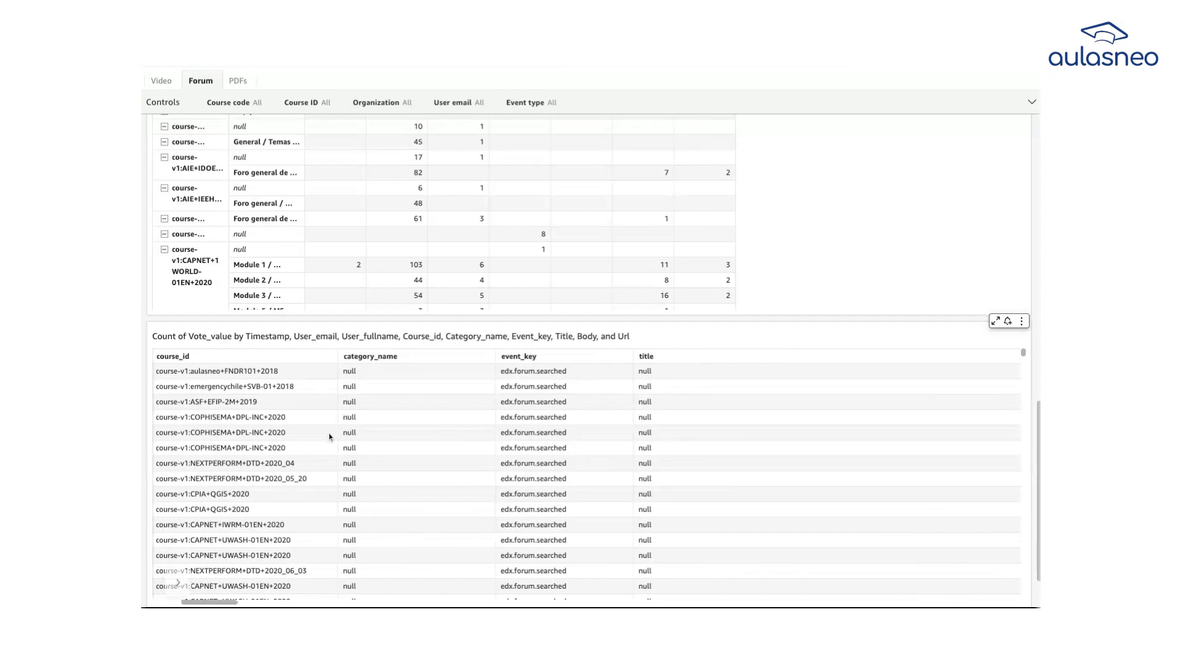
pyautogui.hscroll(12, 329, 437)
pyautogui.hscroll(-2, 344, 430)
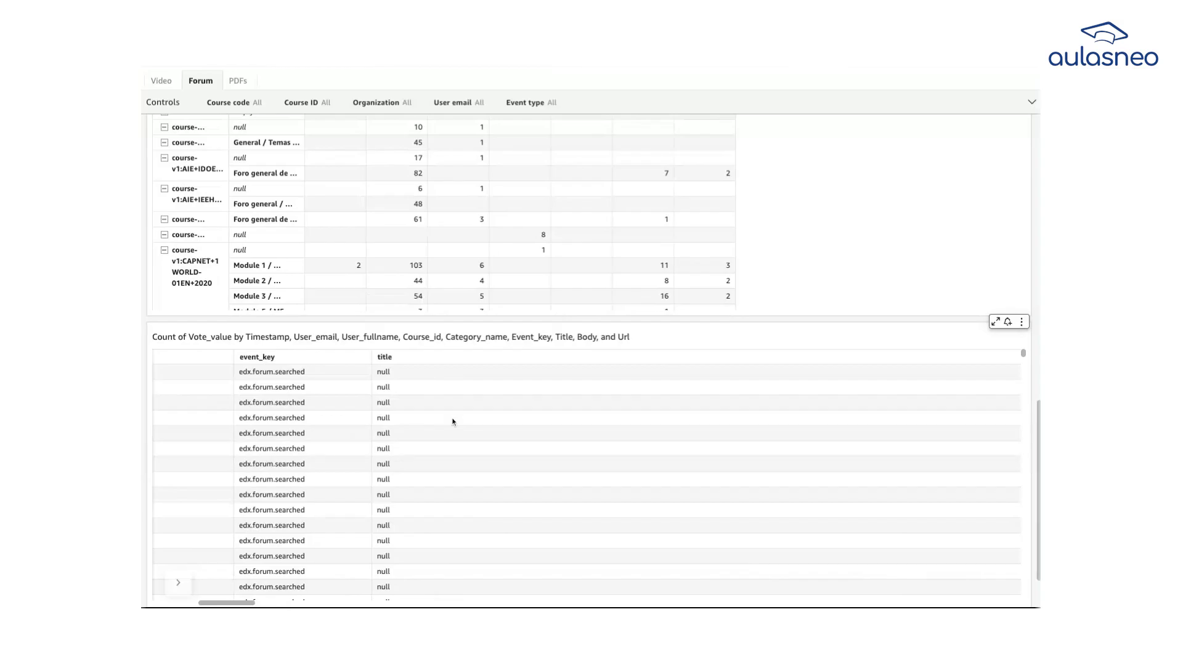
pyautogui.hscroll(20, 453, 422)
# - Look through the forum message texts in the body column of the Count of Vote_value table
pyautogui.scroll(-10, 480, 470)
pyautogui.scroll(-8, 554, 493)
pyautogui.scroll(-8, 628, 494)
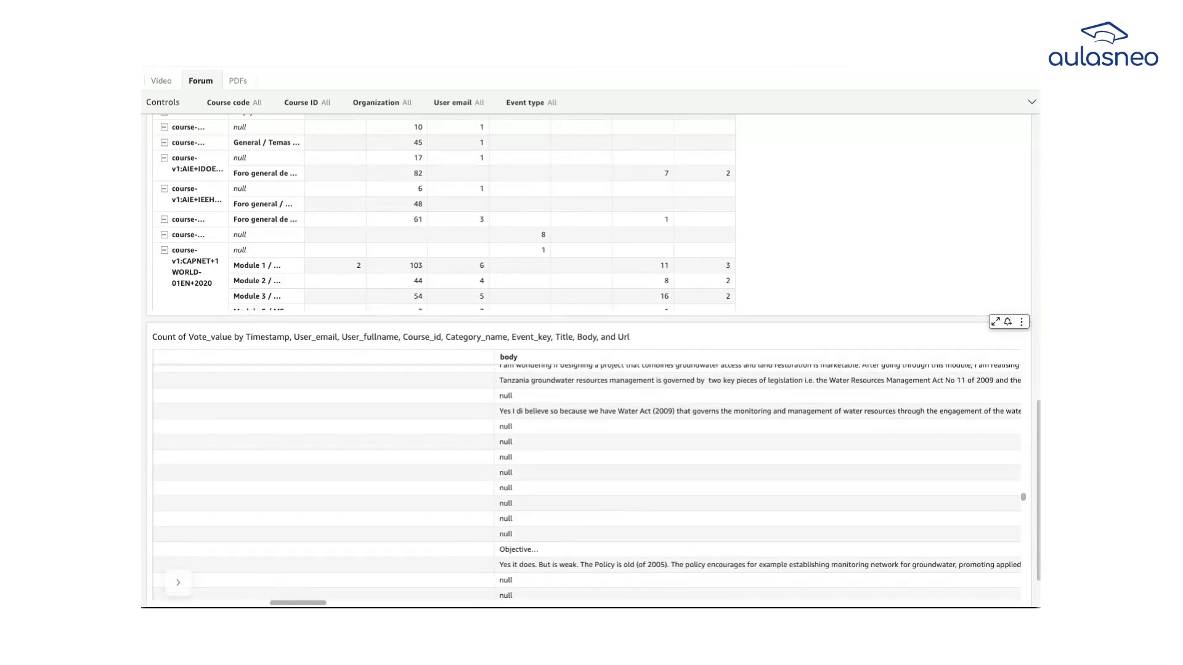
pyautogui.scroll(-6, 632, 483)
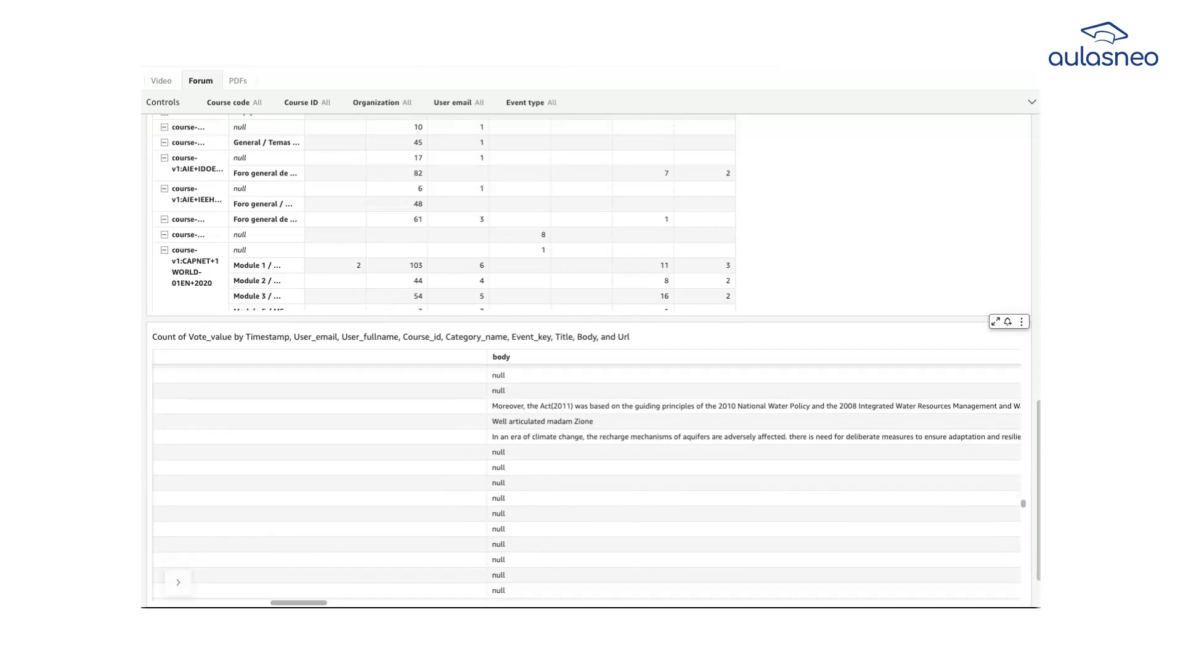
# - View the export and embed options of the Count of Vote_value table, dismiss them, and return to the start of the Forum sheet
pyautogui.click(1022, 322)
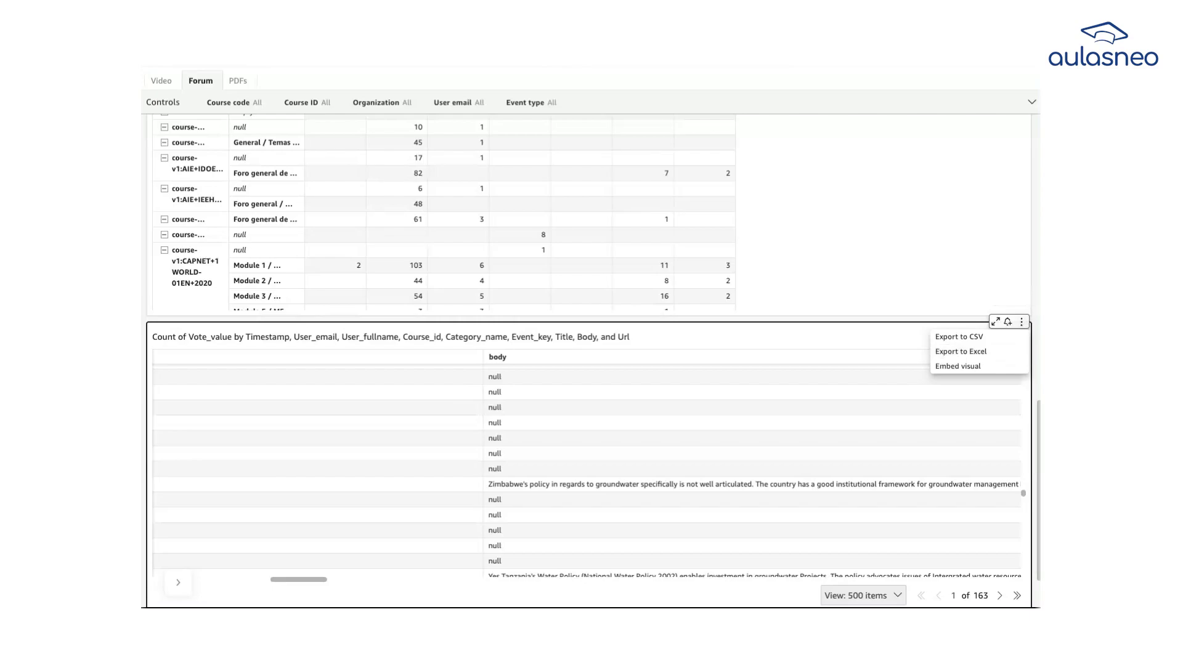
pyautogui.click(908, 319)
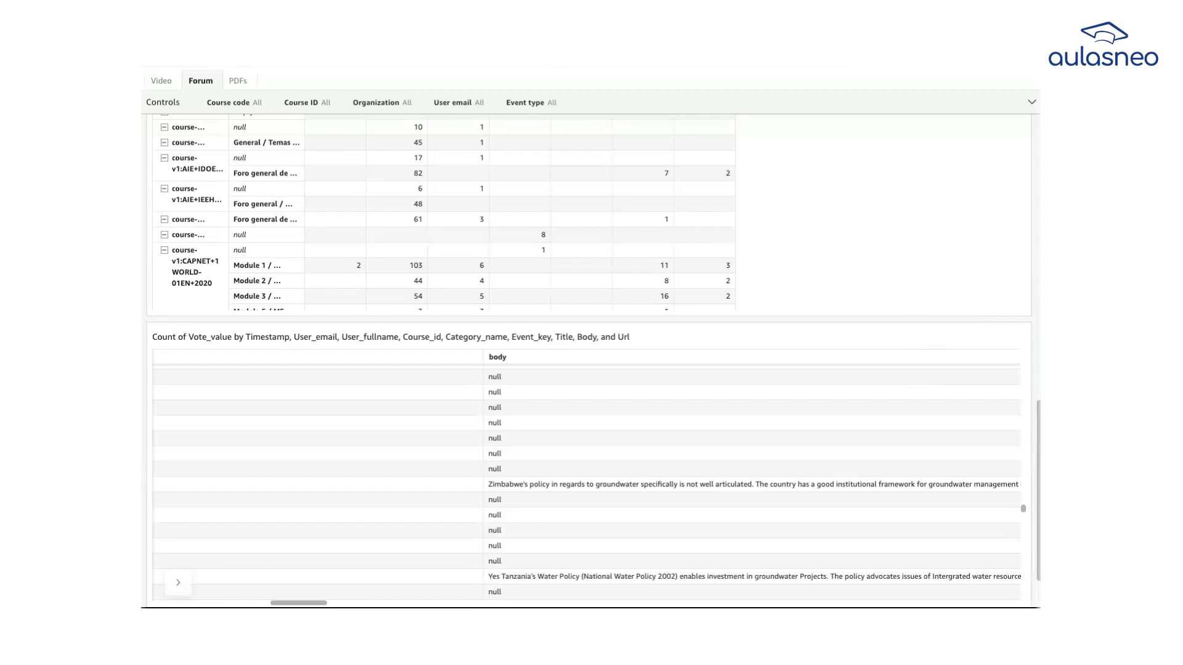
pyautogui.scroll(4, 589, 358)
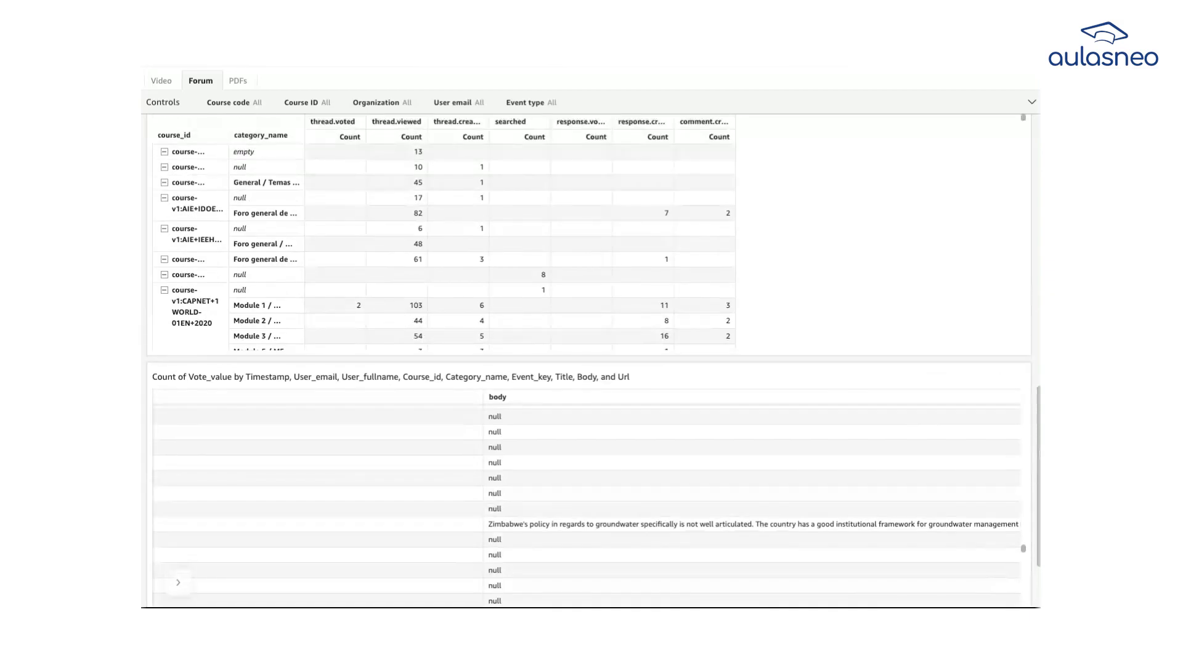
pyautogui.scroll(5, 178, 583)
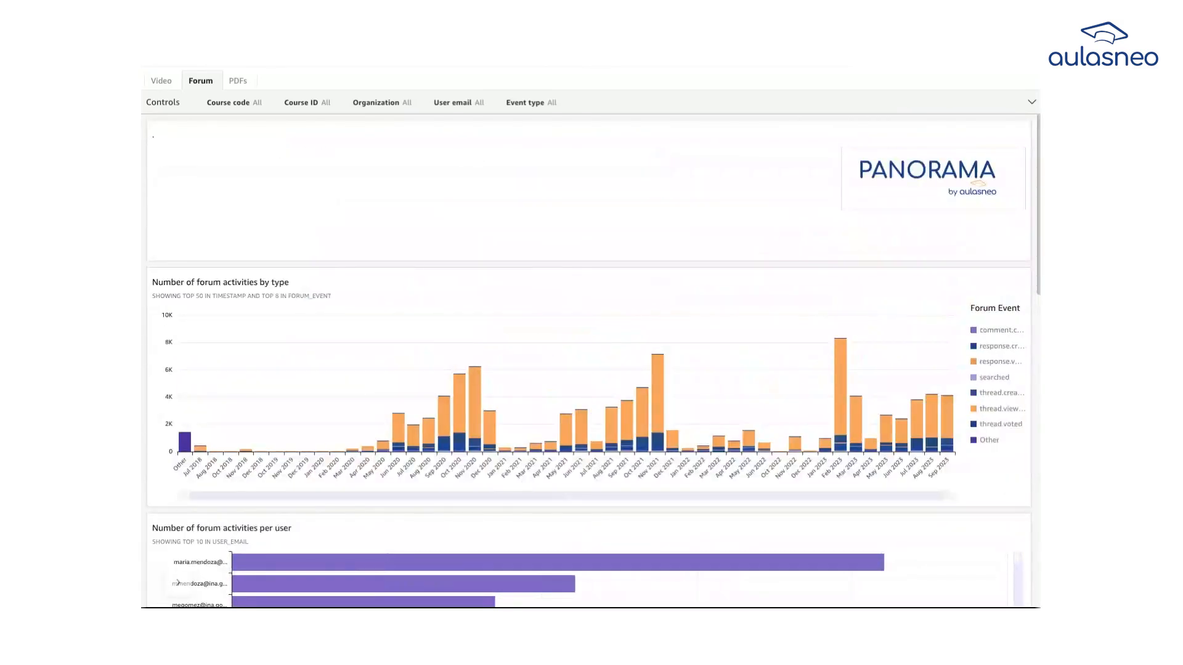
# - Open the PDFs sheet and review the Number of downloads and Number of files downloaded by users charts
pyautogui.click(238, 81)
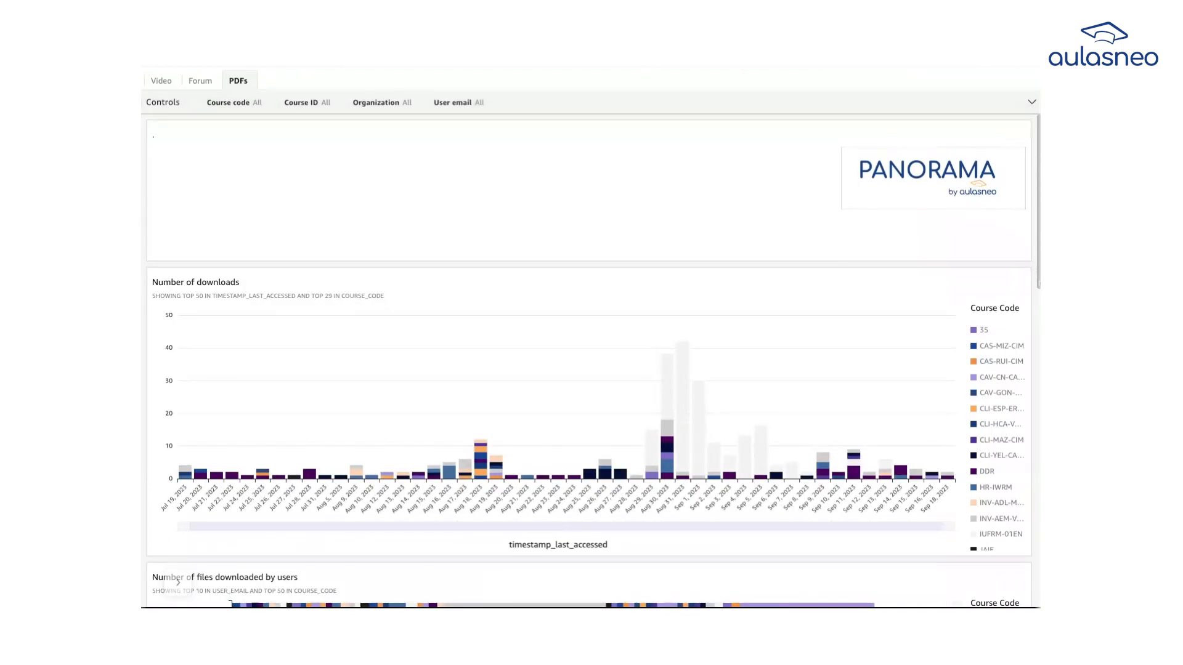
pyautogui.scroll(-1, 588, 360)
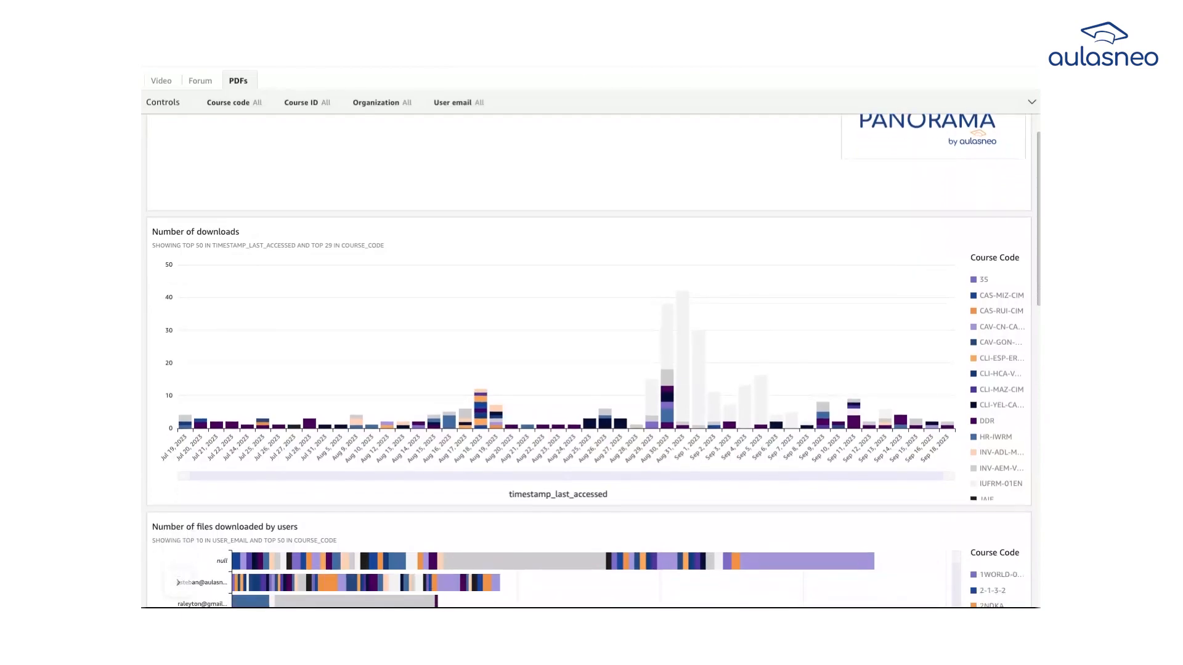
pyautogui.scroll(-2, 588, 370)
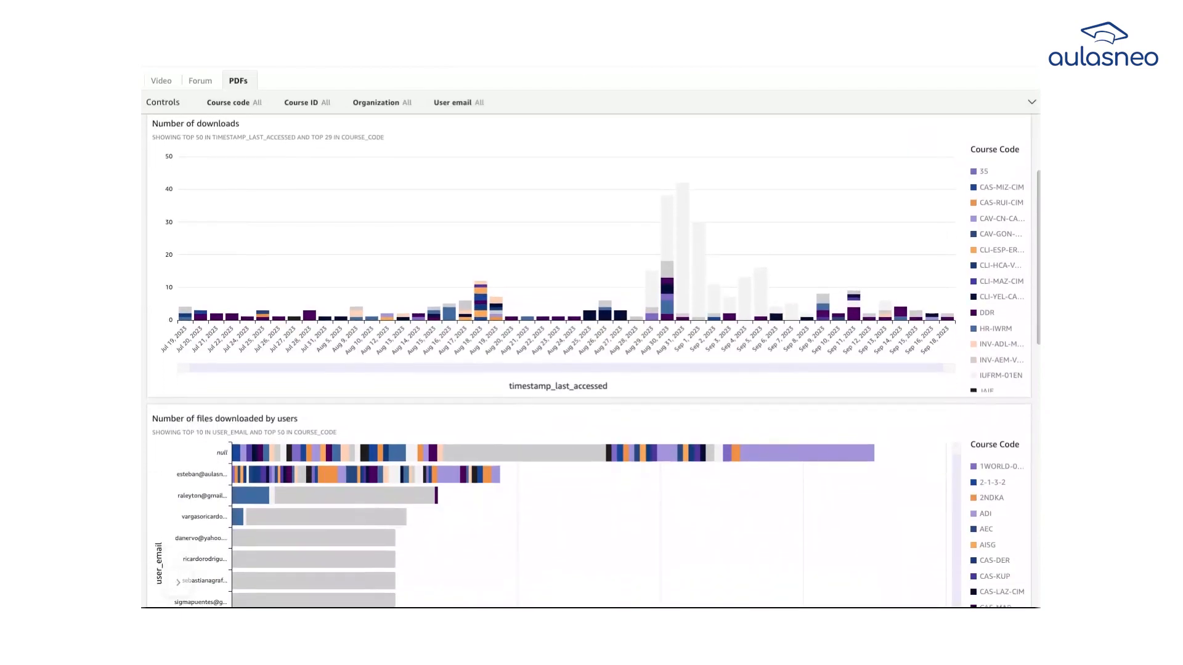
pyautogui.scroll(-2, 588, 370)
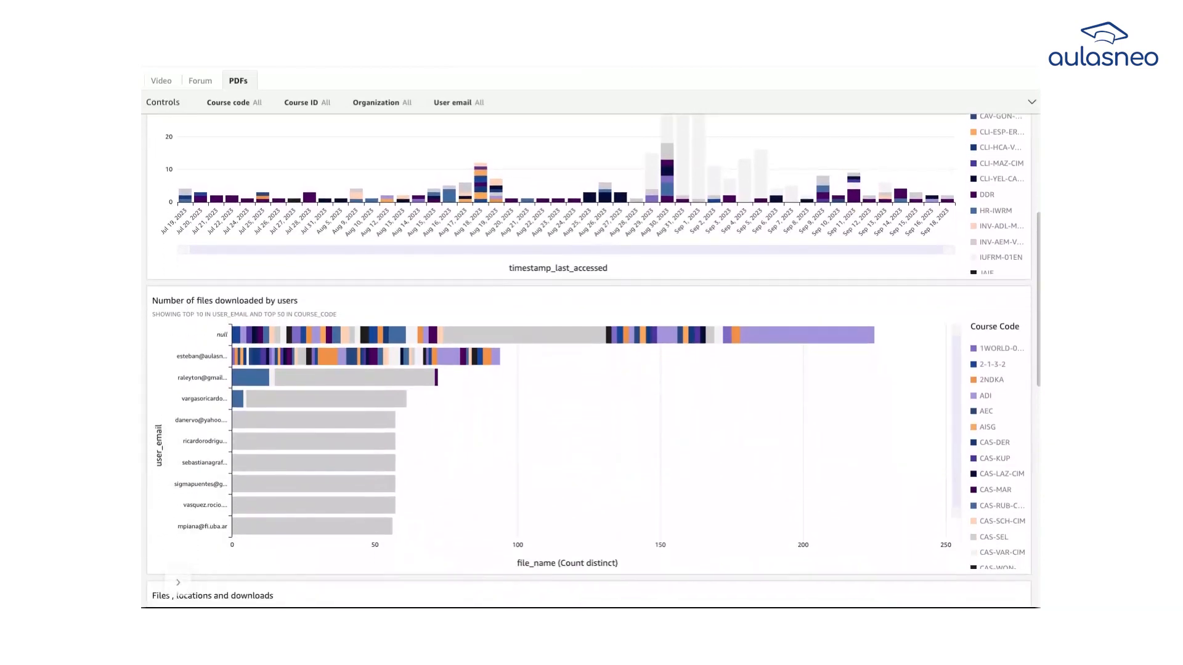
pyautogui.scroll(-1, 588, 369)
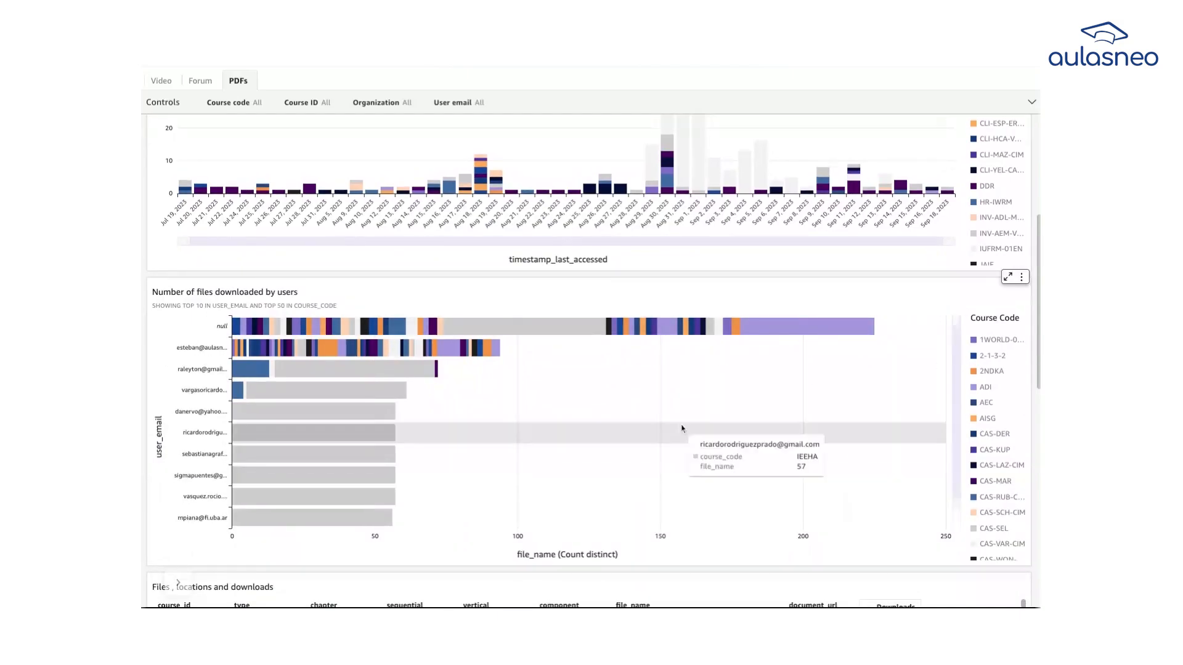
pyautogui.scroll(-3, 682, 428)
pyautogui.scroll(-1, 682, 428)
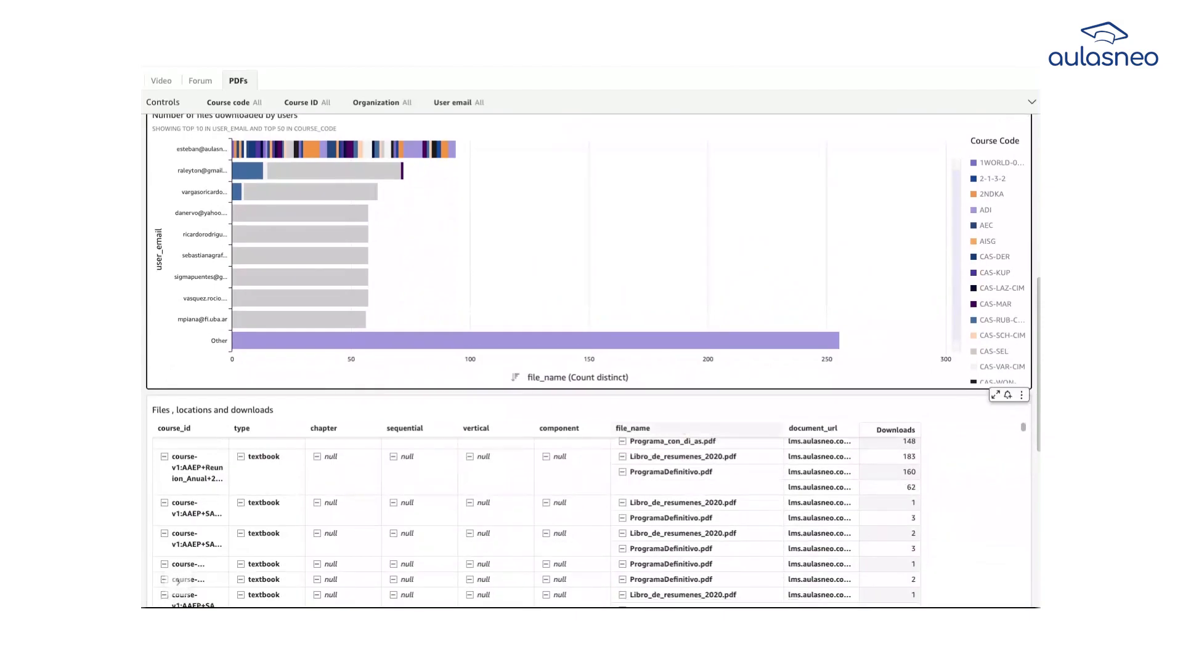
# - Look through the file names and downloads in the Files, locations and downloads table, and the Files and downloads table below it
pyautogui.scroll(-4, 687, 459)
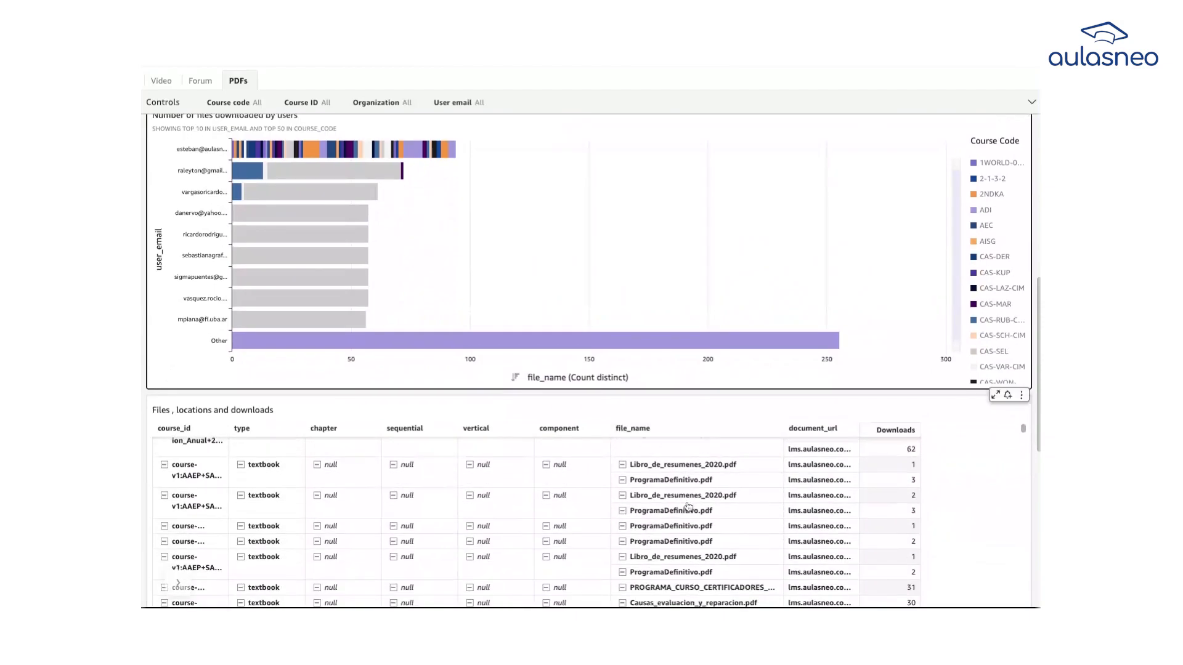
pyautogui.scroll(-1, 688, 506)
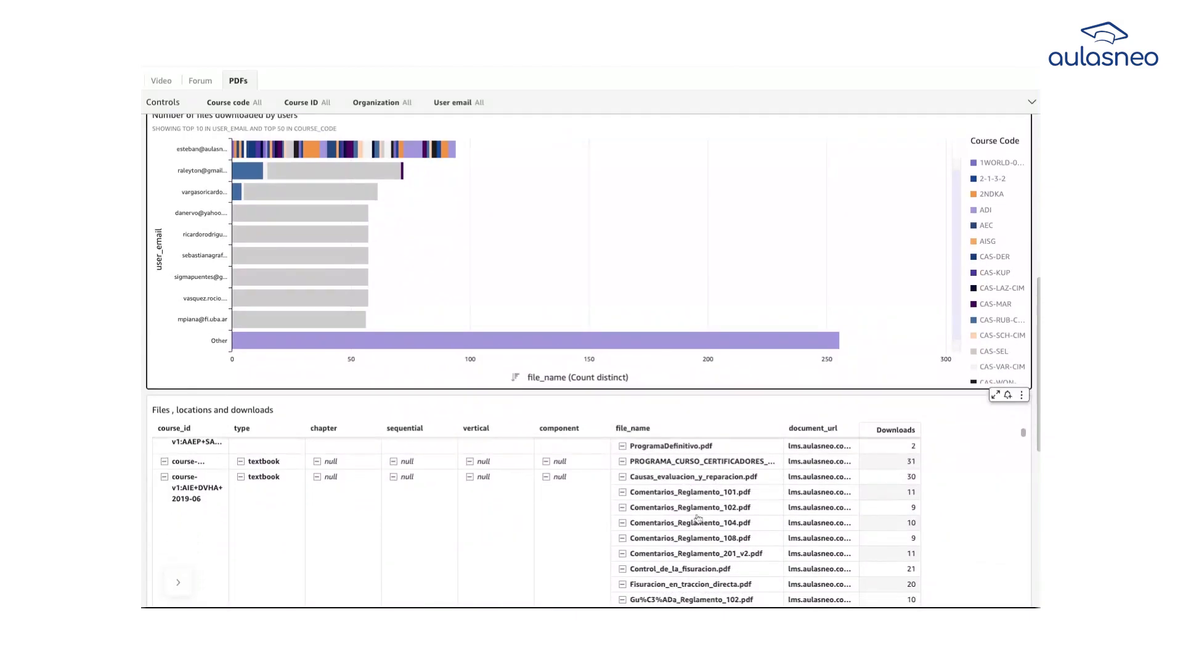
pyautogui.scroll(-3, 699, 520)
pyautogui.scroll(-4, 701, 522)
pyautogui.scroll(-6, 701, 523)
pyautogui.scroll(-1, 701, 522)
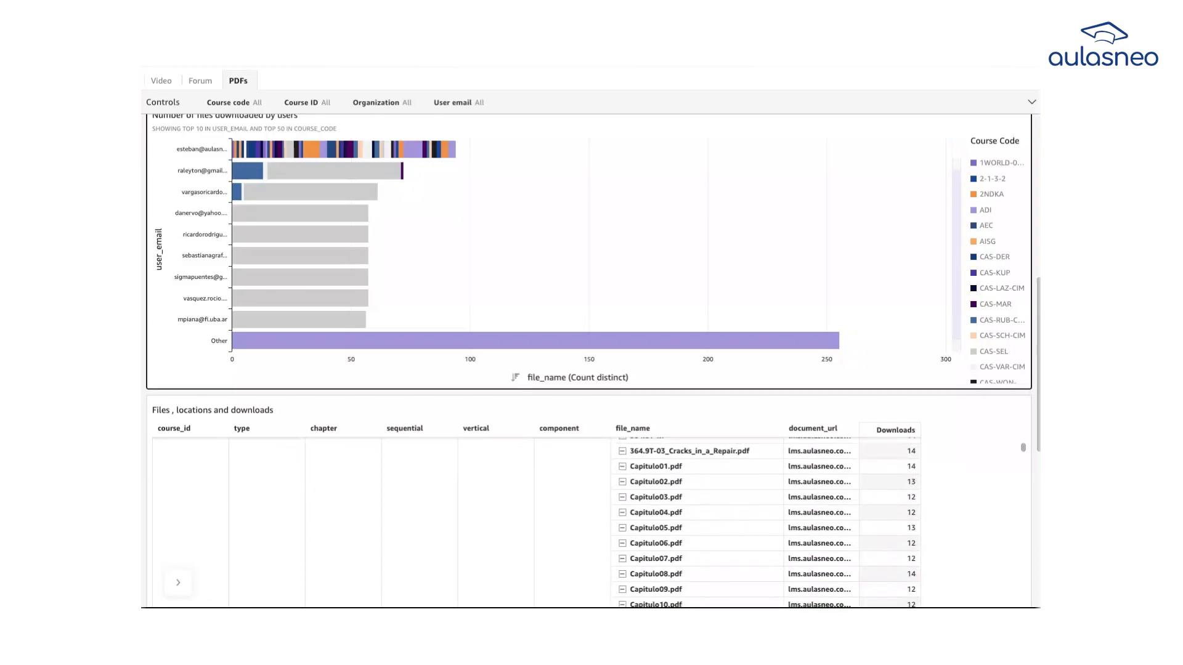
pyautogui.scroll(-5, 589, 361)
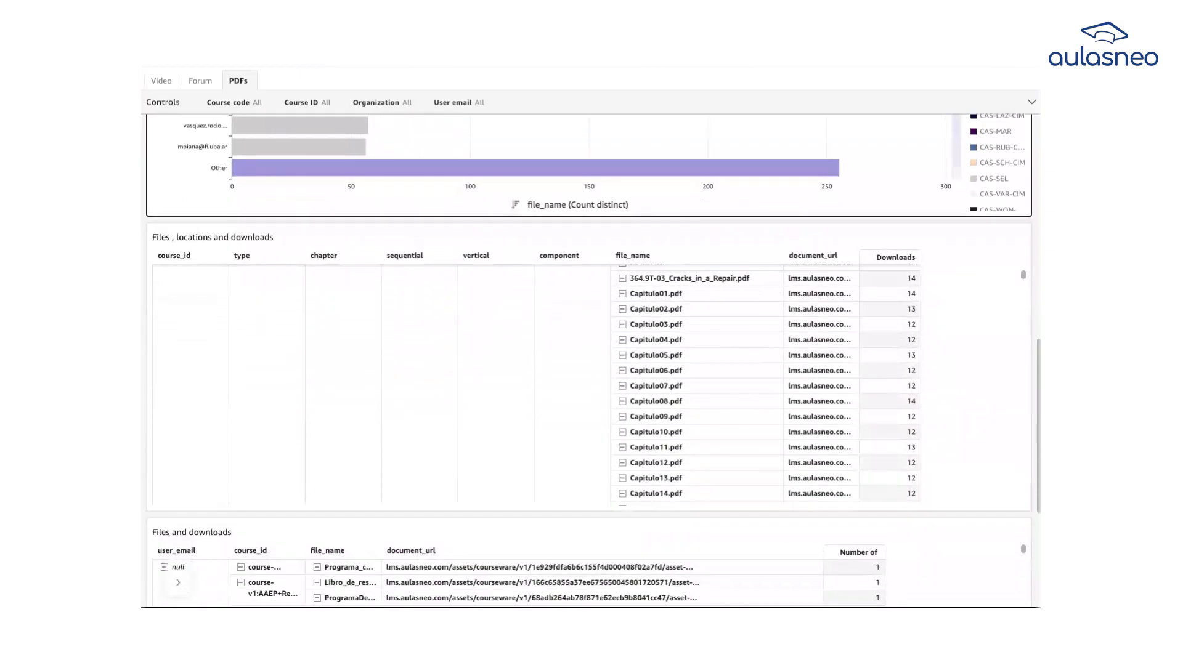
pyautogui.scroll(-3, 590, 360)
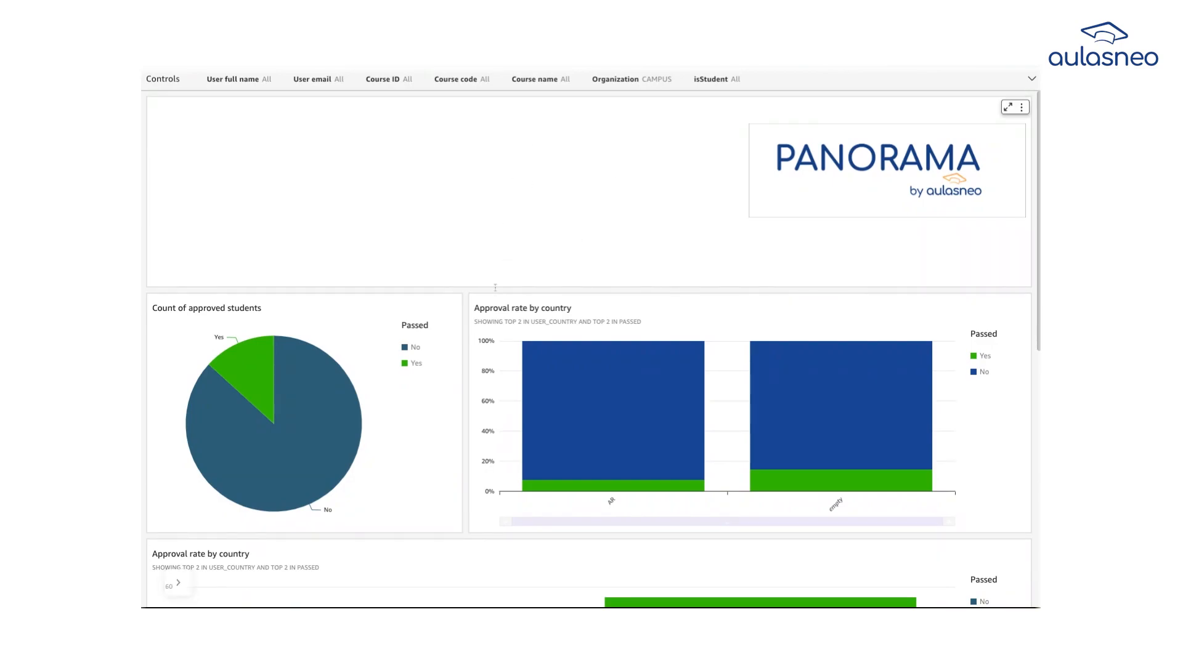
# - Review the Count of approved students pie chart and both Approval rate by country charts for the CAMPUS organization
pyautogui.scroll(-1, 488, 385)
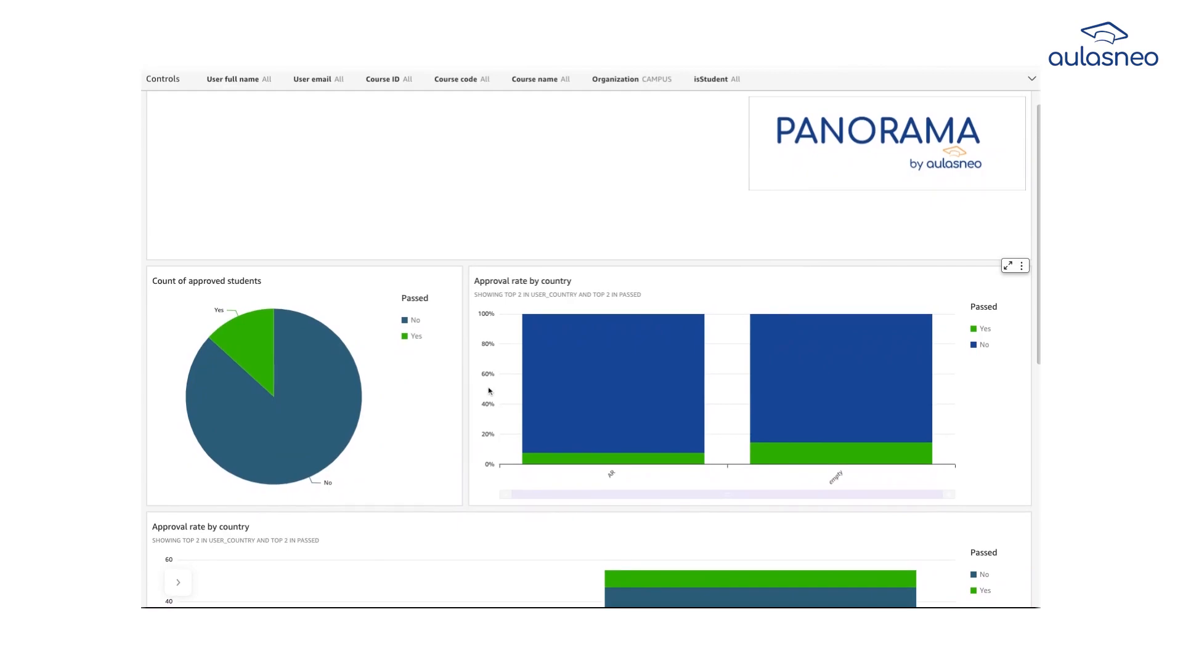
pyautogui.scroll(-1, 488, 391)
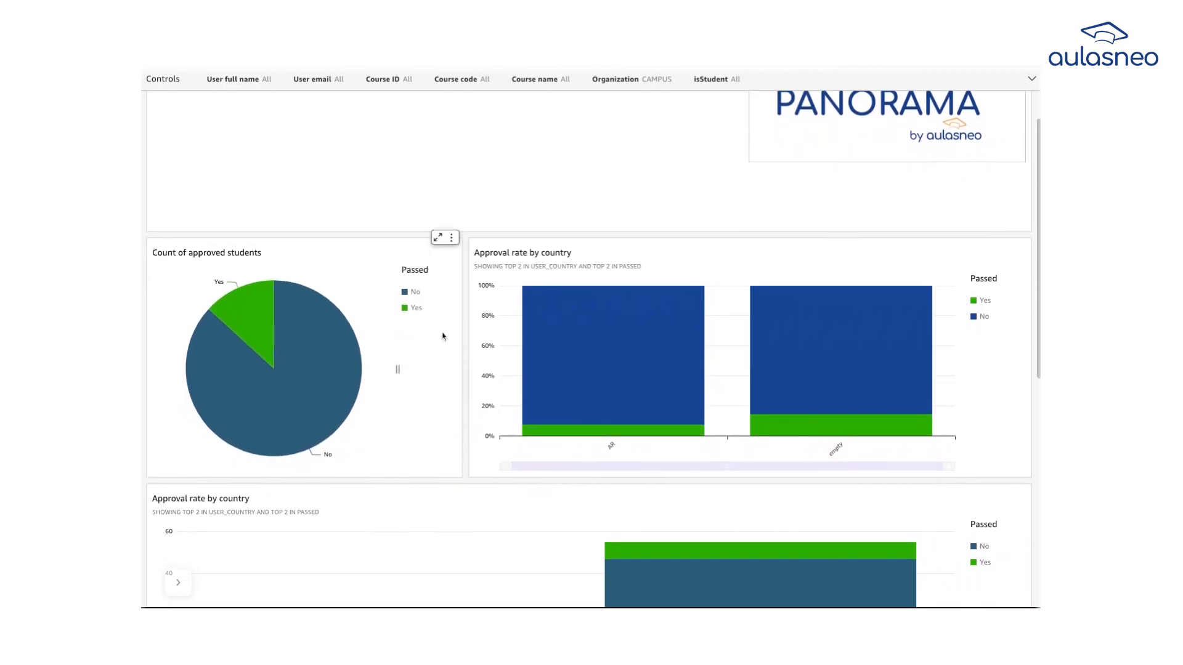
pyautogui.moveTo(242, 319)
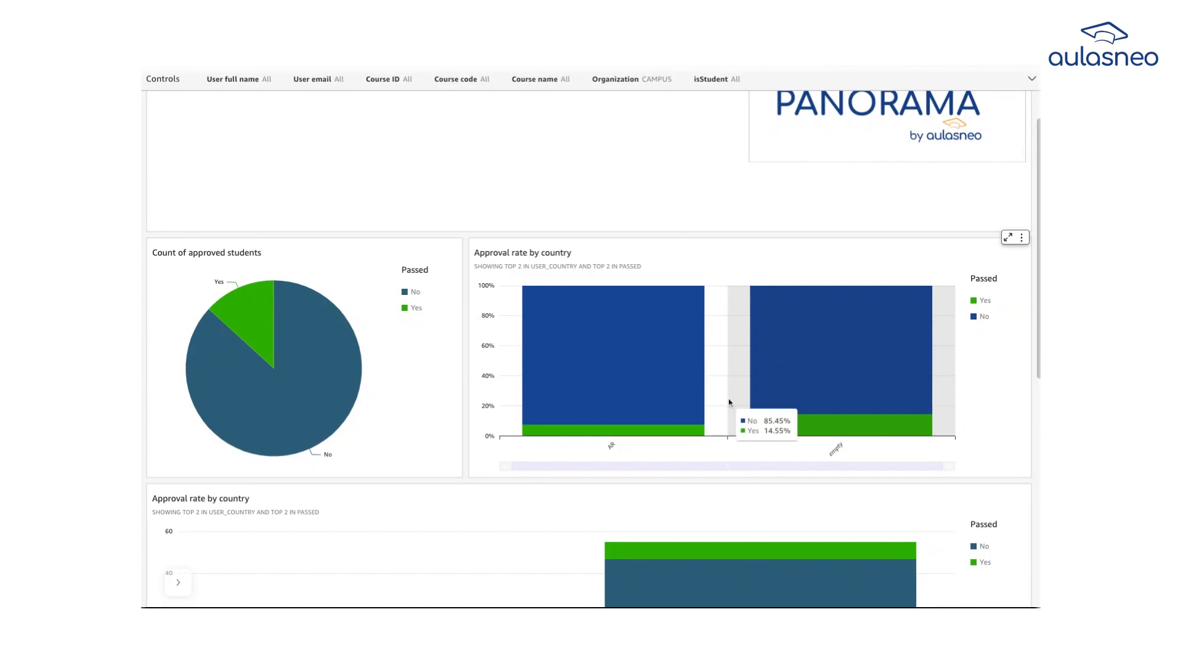
pyautogui.scroll(-2, 729, 403)
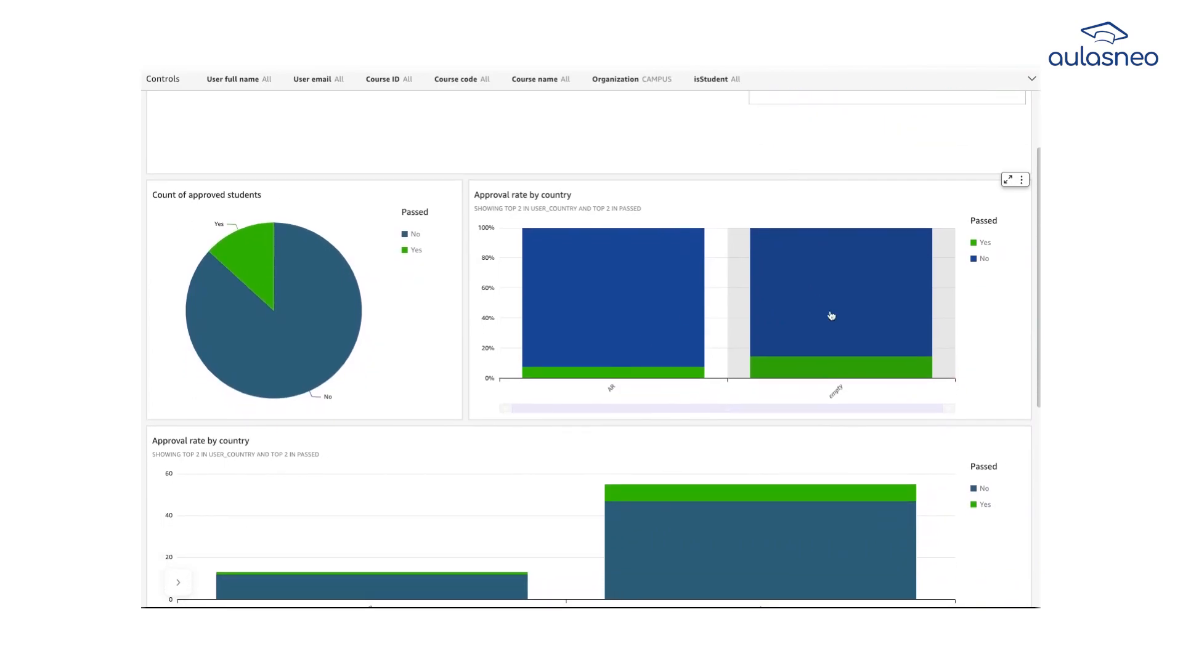
pyautogui.scroll(-6, 844, 343)
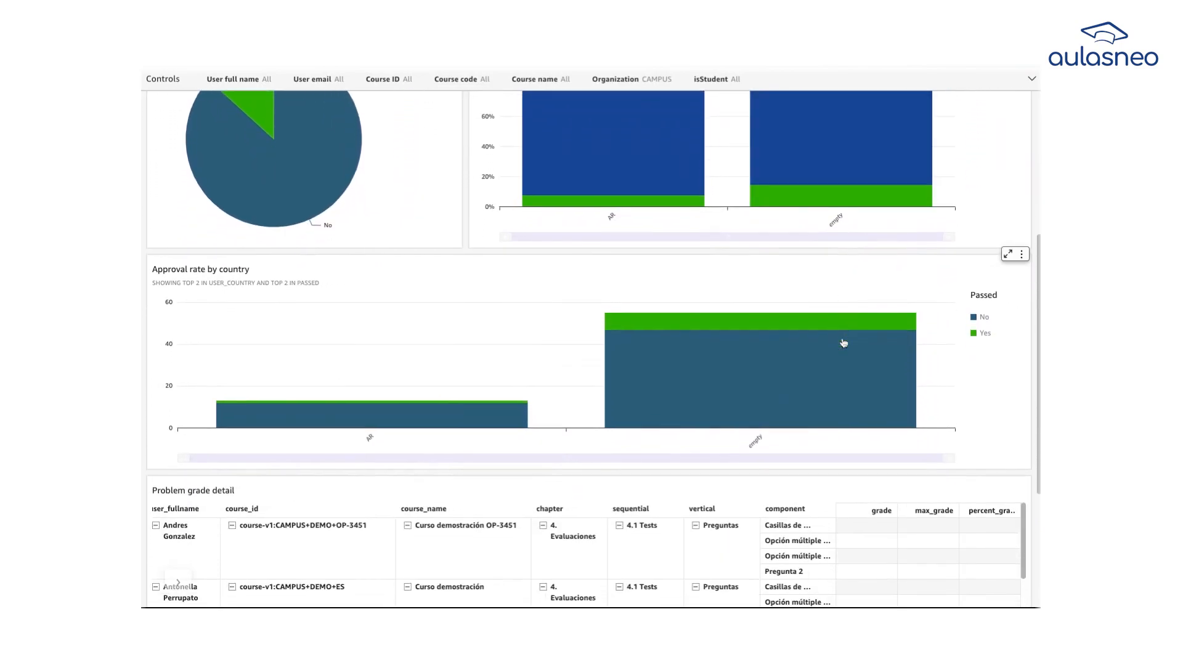
pyautogui.scroll(-3, 470, 343)
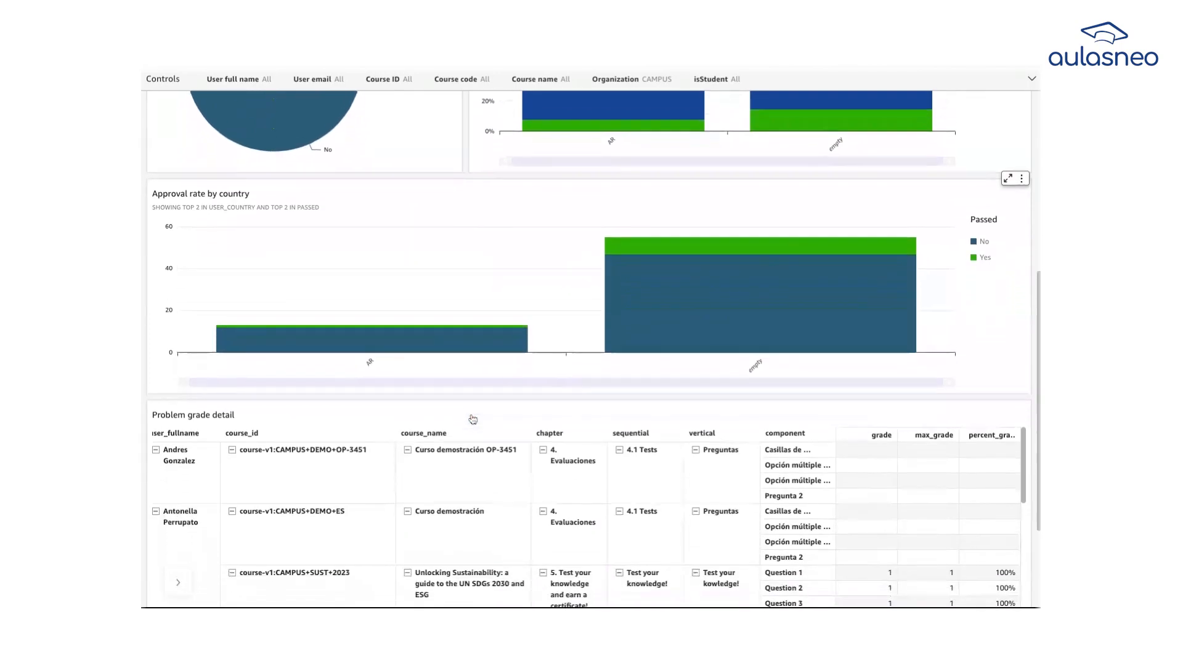
# - Examine the Problem grade detail table's courses, components, grades, maximum grades and grade percentages for each student
pyautogui.scroll(-5, 472, 420)
pyautogui.hscroll(-1, 585, 449)
pyautogui.scroll(3, 446, 481)
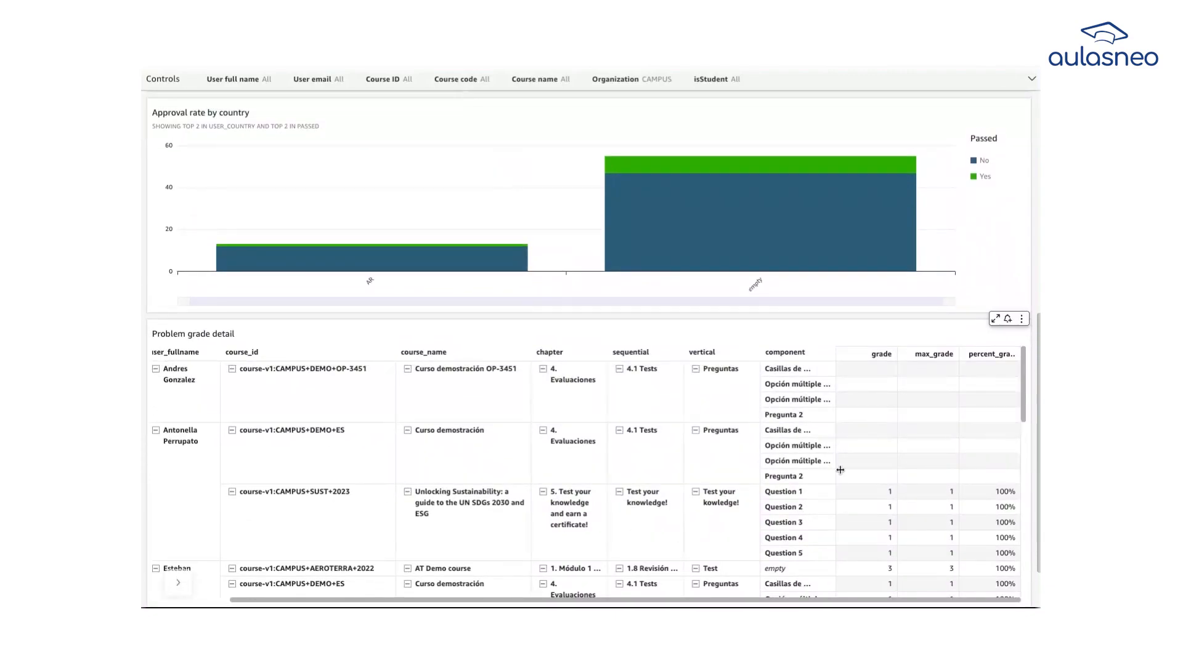
pyautogui.scroll(-3, 839, 471)
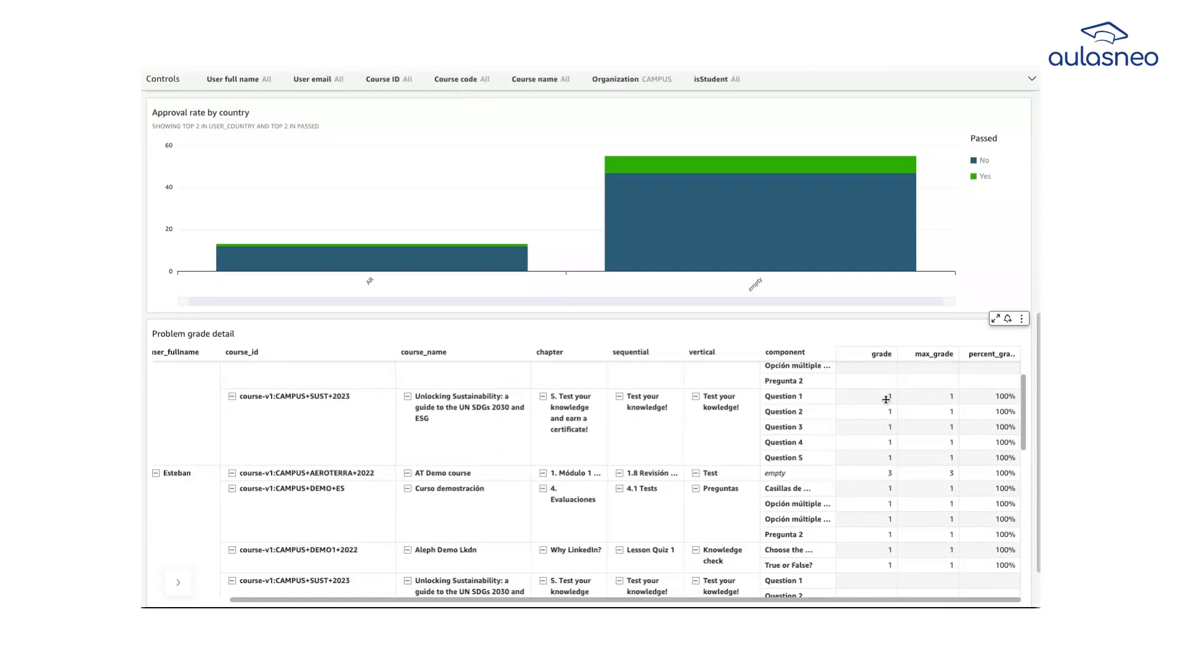
pyautogui.scroll(-1, 972, 399)
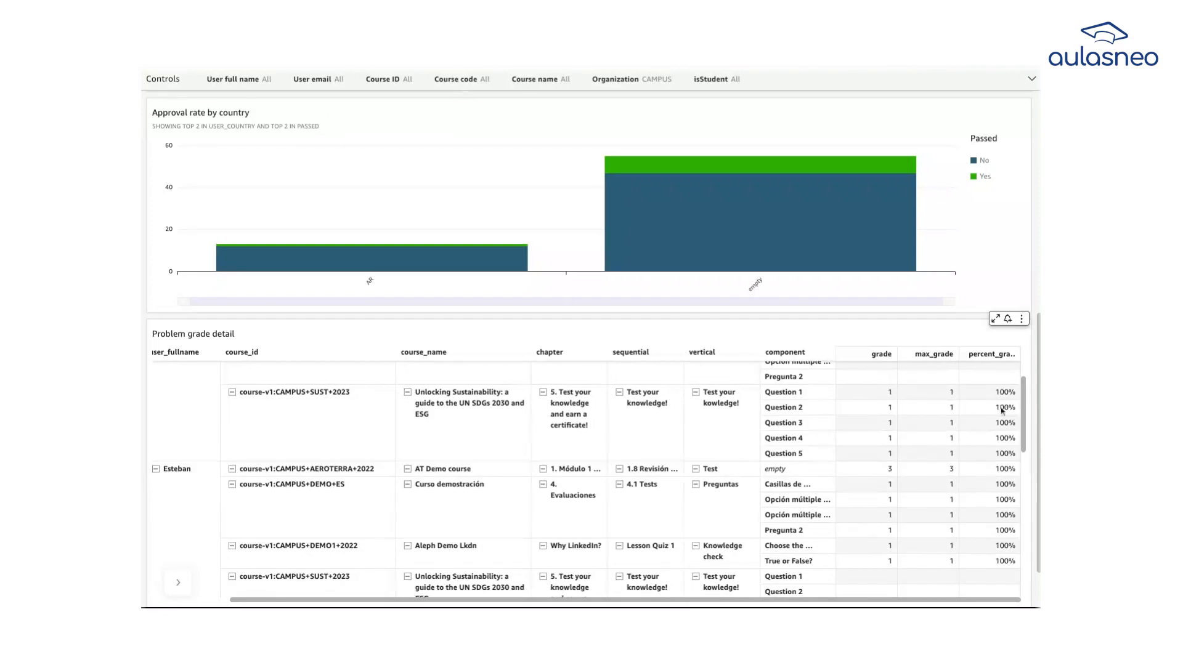
pyautogui.scroll(-3, 924, 450)
pyautogui.scroll(-10, 924, 450)
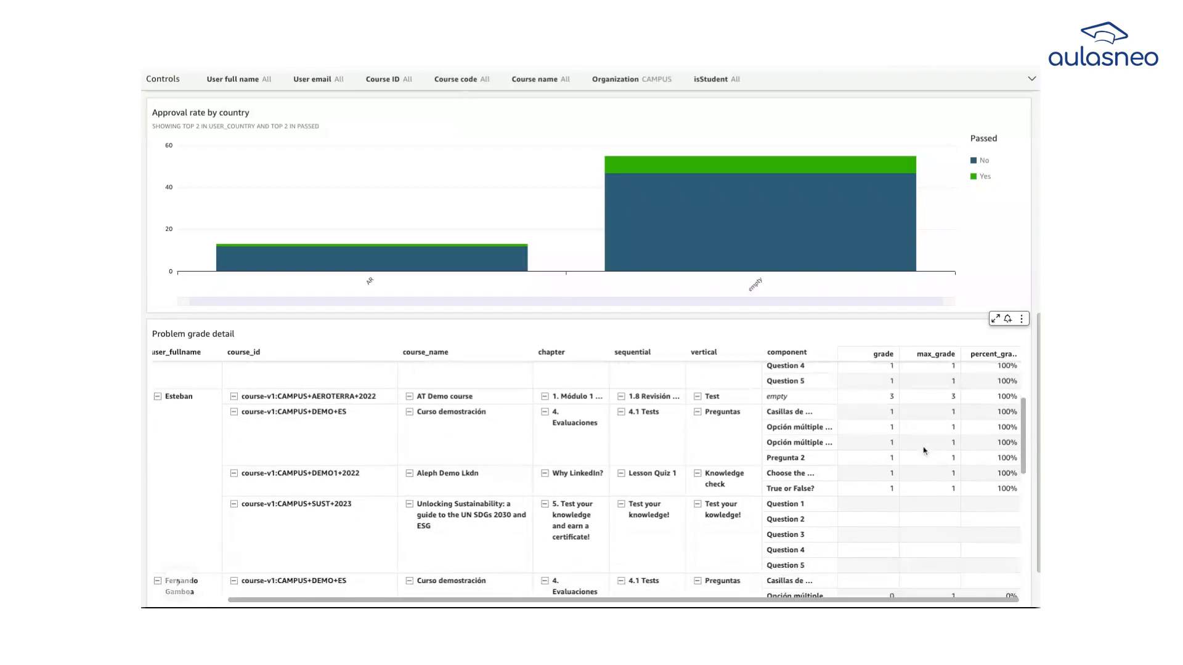
pyautogui.scroll(-8, 588, 479)
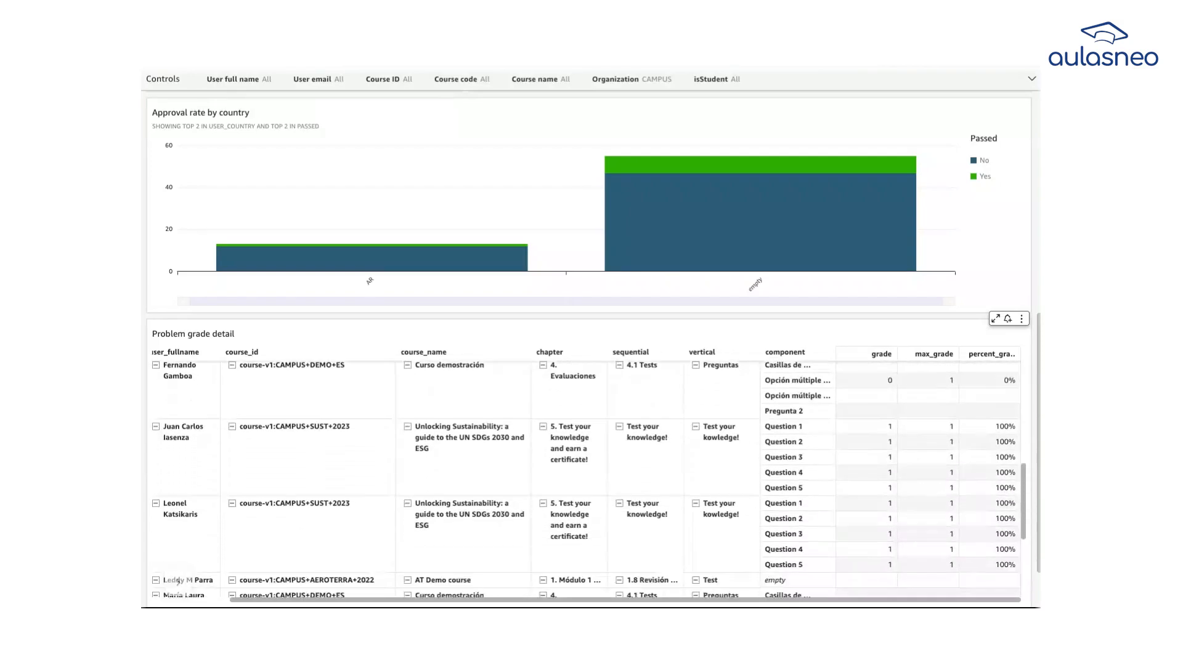
# - Look over the end of the Problem grade detail table and return to its first rows
pyautogui.scroll(-5, 588, 479)
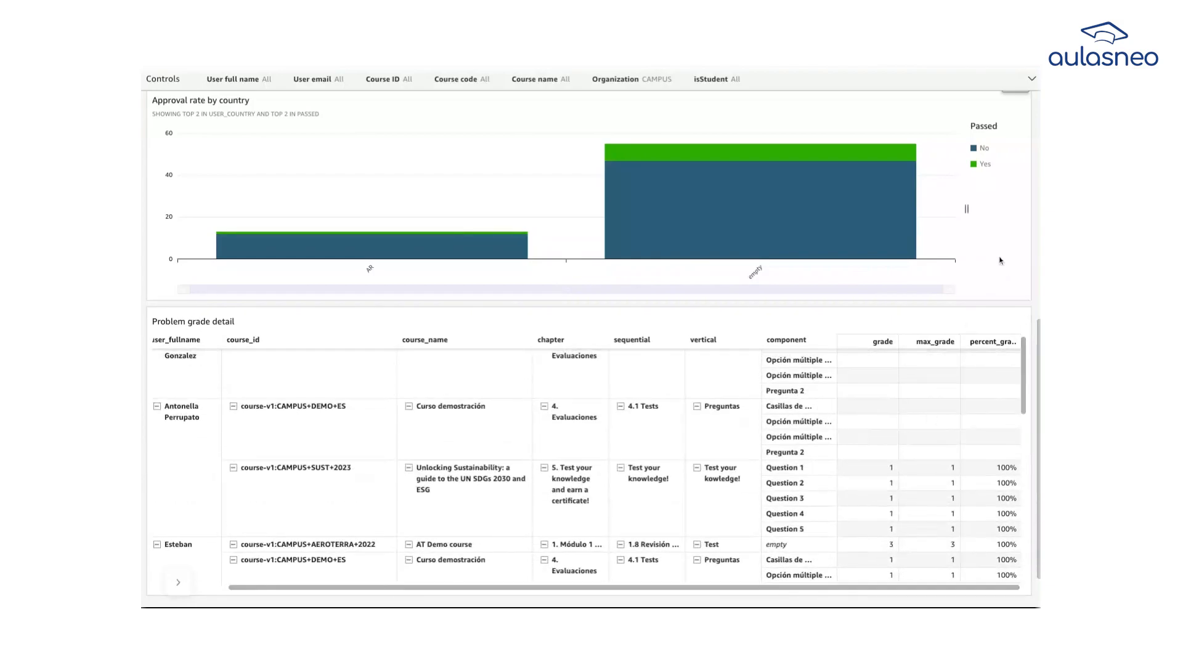
pyautogui.scroll(8, 588, 354)
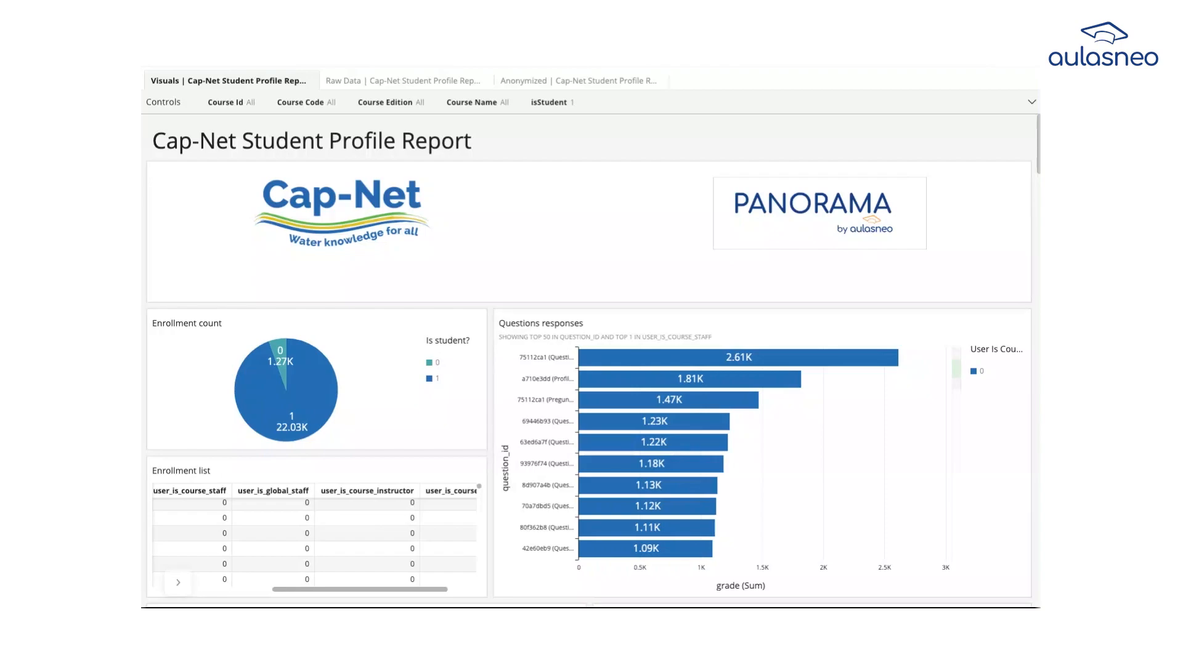
# - Review the Cap-Net Student Profile Report's enrollment count, questions responses, age group and enrollment map visuals
pyautogui.scroll(-3, 587, 360)
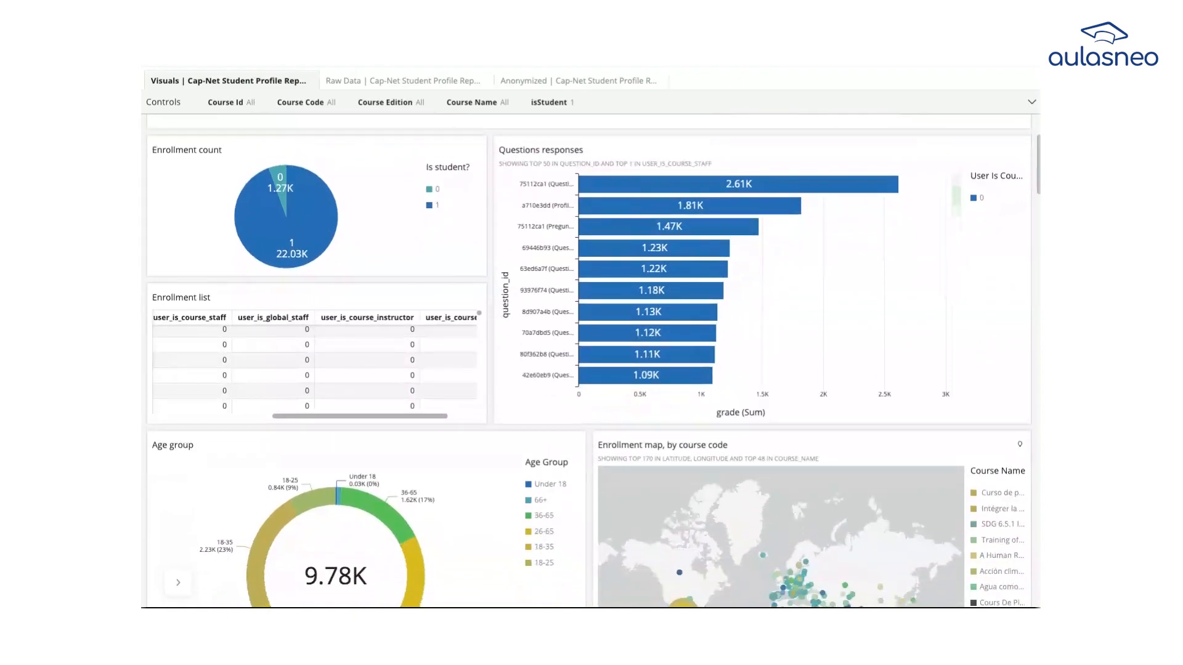
pyautogui.scroll(-1, 588, 364)
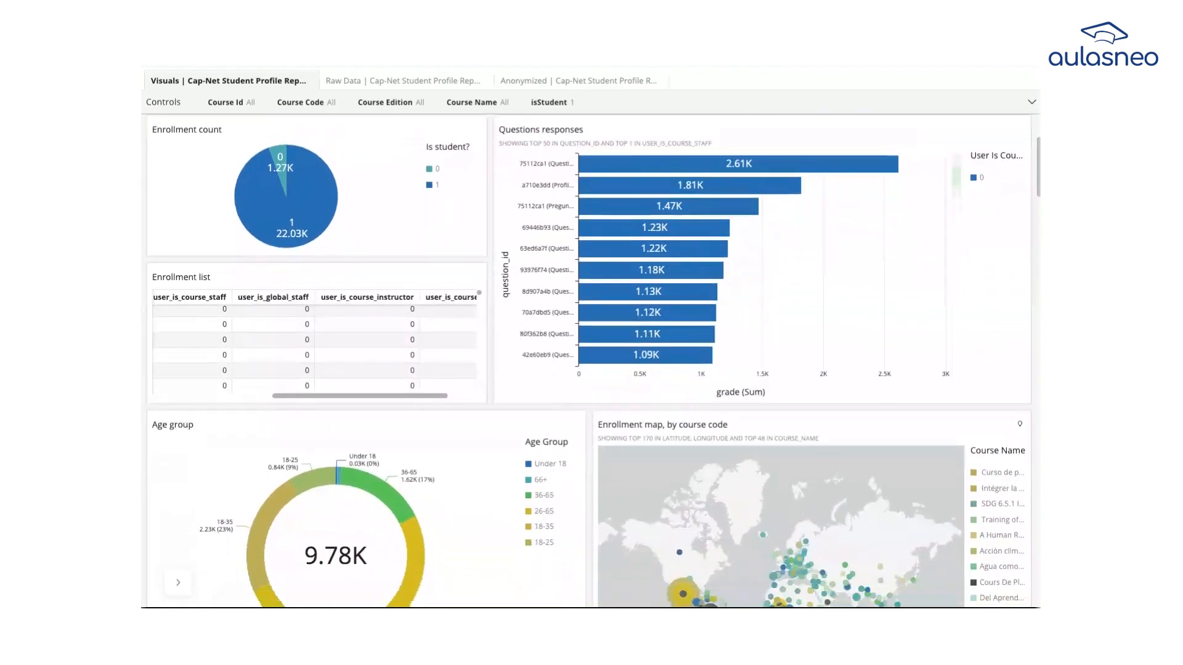
pyautogui.scroll(2, 588, 363)
pyautogui.scroll(-2, 588, 364)
pyautogui.scroll(-4, 589, 360)
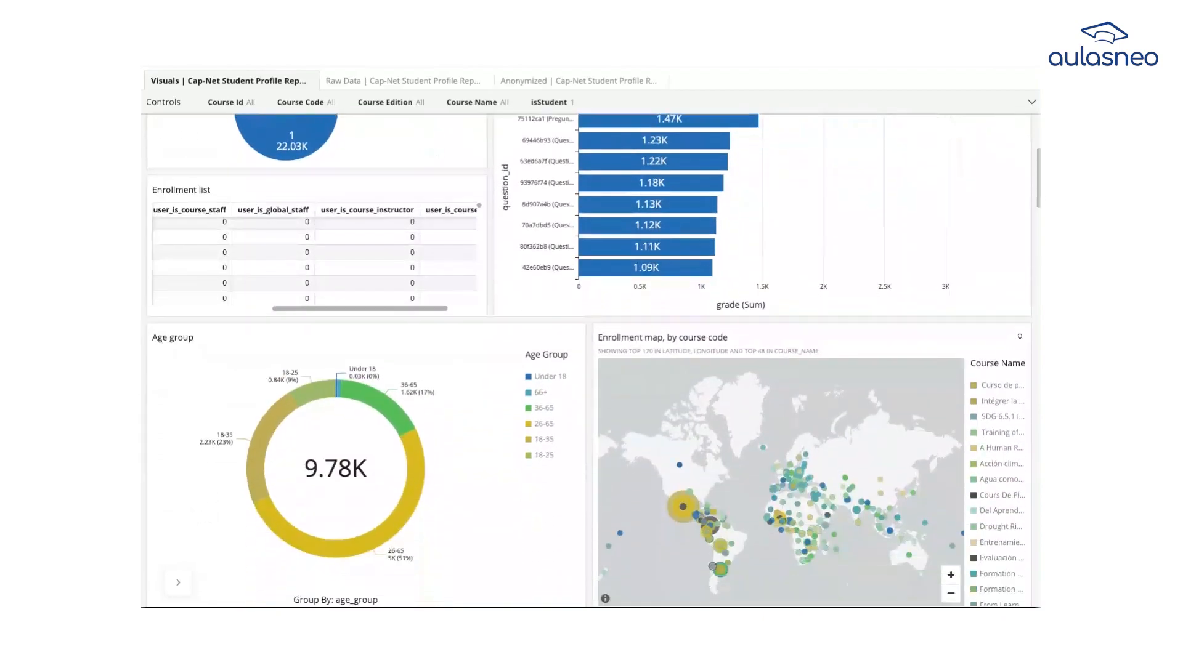
pyautogui.scroll(-1, 588, 360)
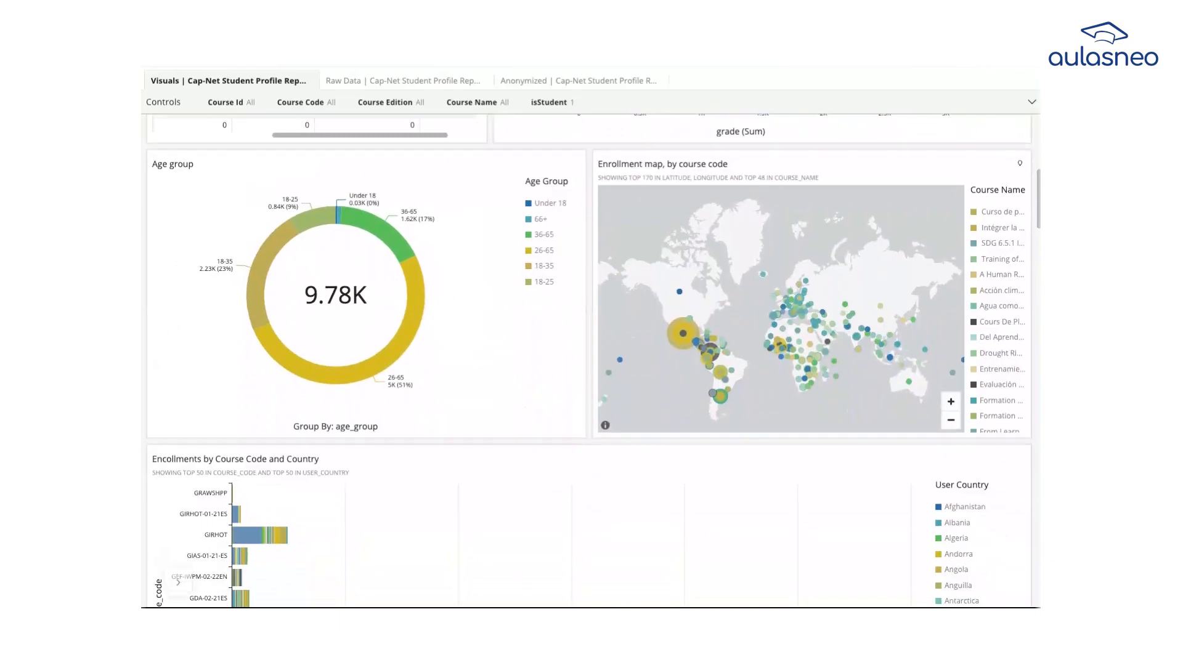
pyautogui.scroll(-1, 588, 361)
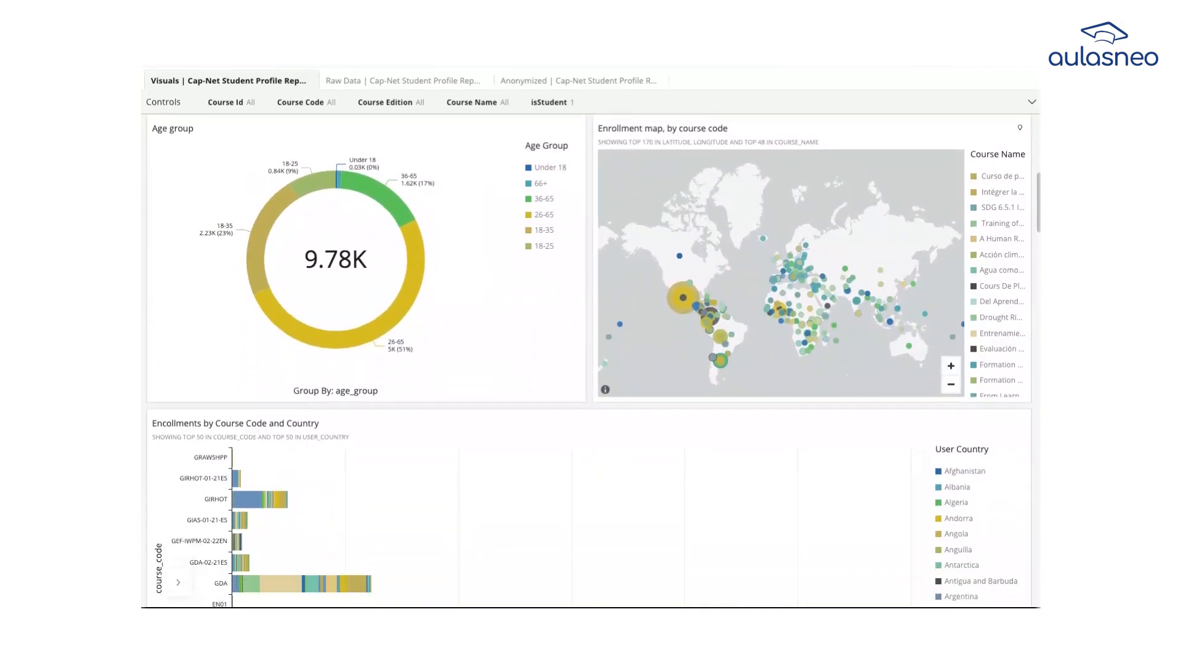
# - Review the student profile charts of enrollments by course code and country, gender and institution type, plus nationality and region
pyautogui.scroll(-4, 736, 296)
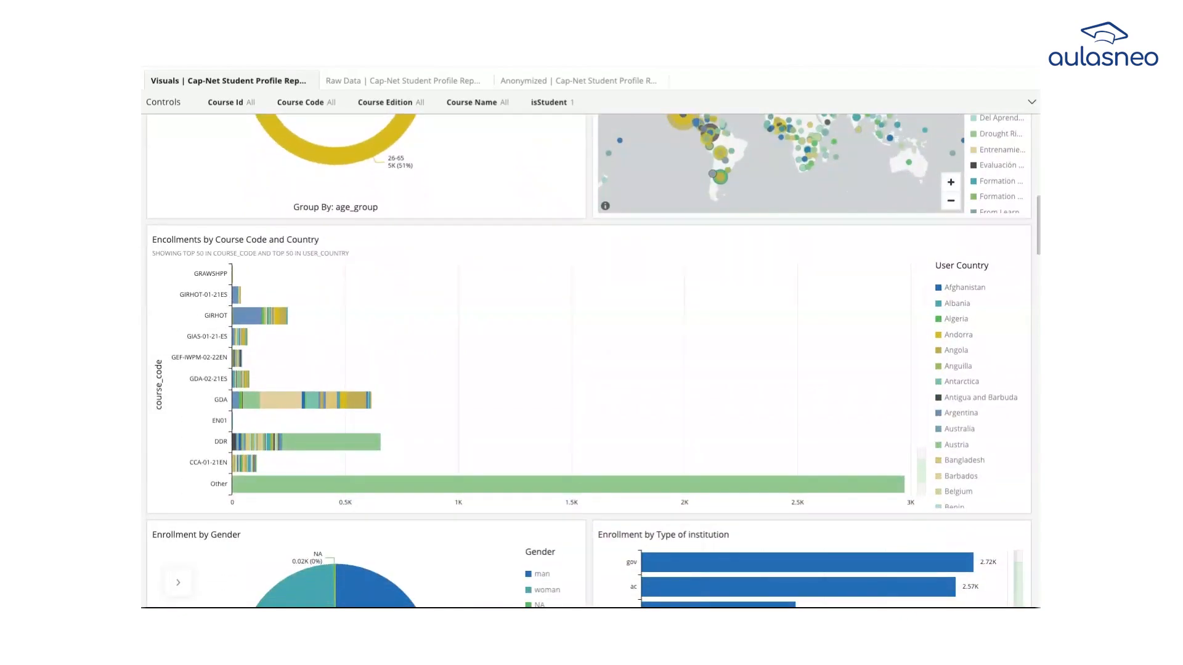
pyautogui.scroll(-5, 871, 528)
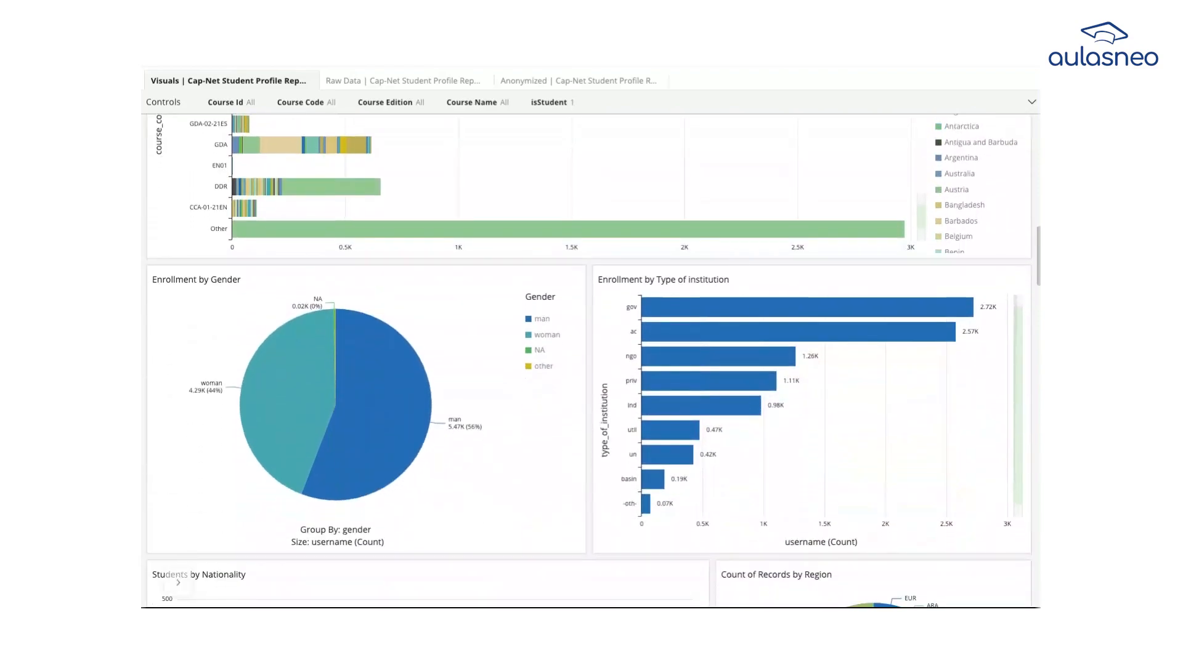
pyautogui.scroll(-1, 871, 528)
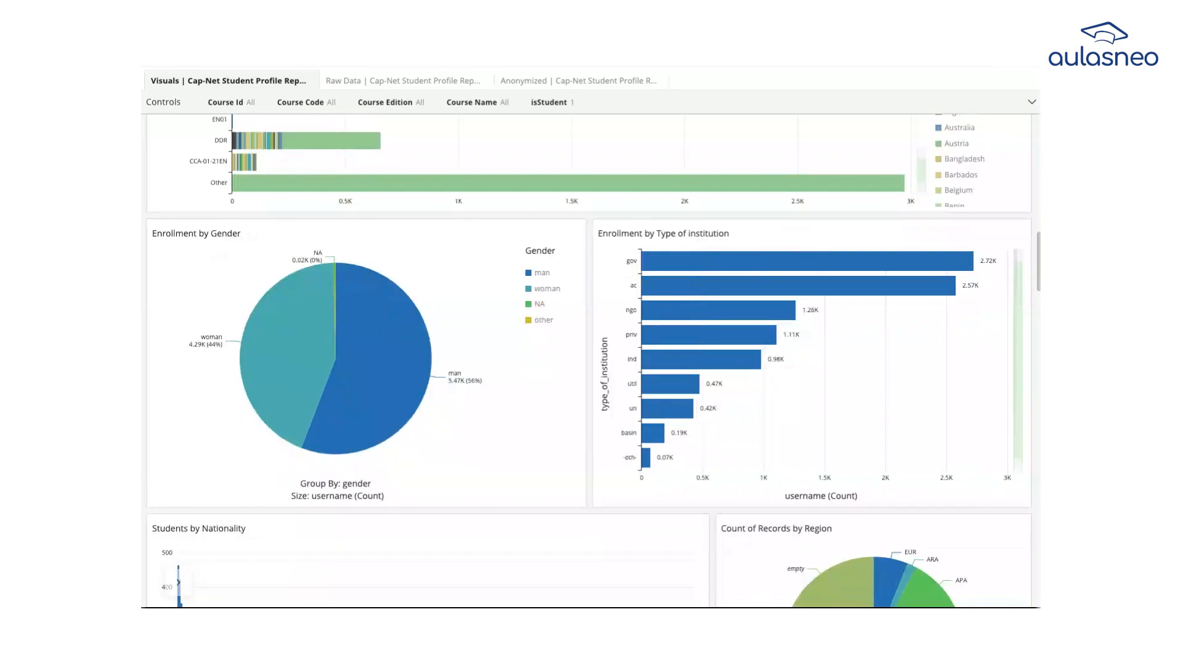
pyautogui.scroll(-3, 590, 361)
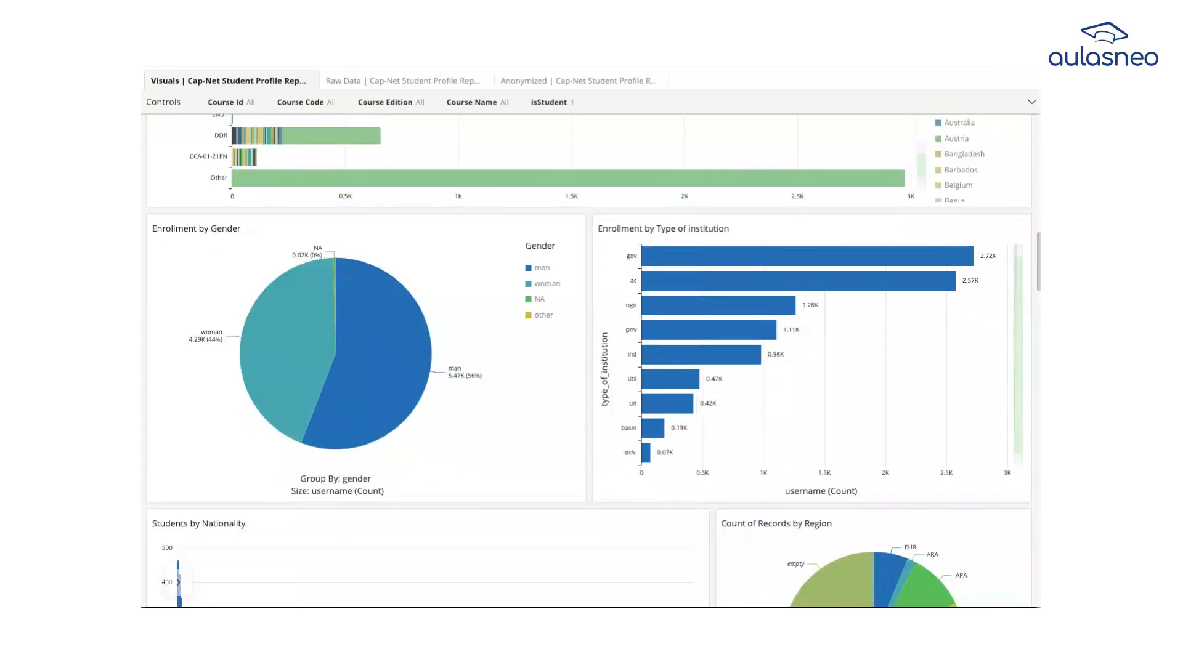
pyautogui.scroll(-5, 588, 360)
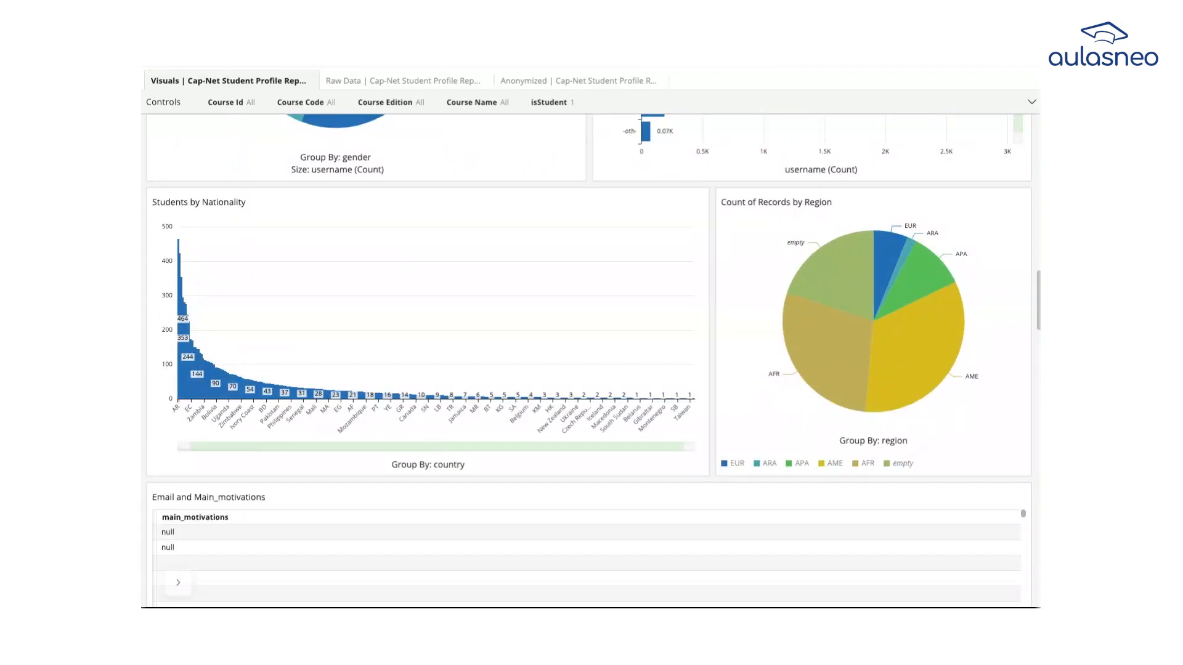
# - Examine the main motivations, scope of work, institution type, organization name and Cap-Net affiliated network visuals
pyautogui.scroll(-5, 590, 361)
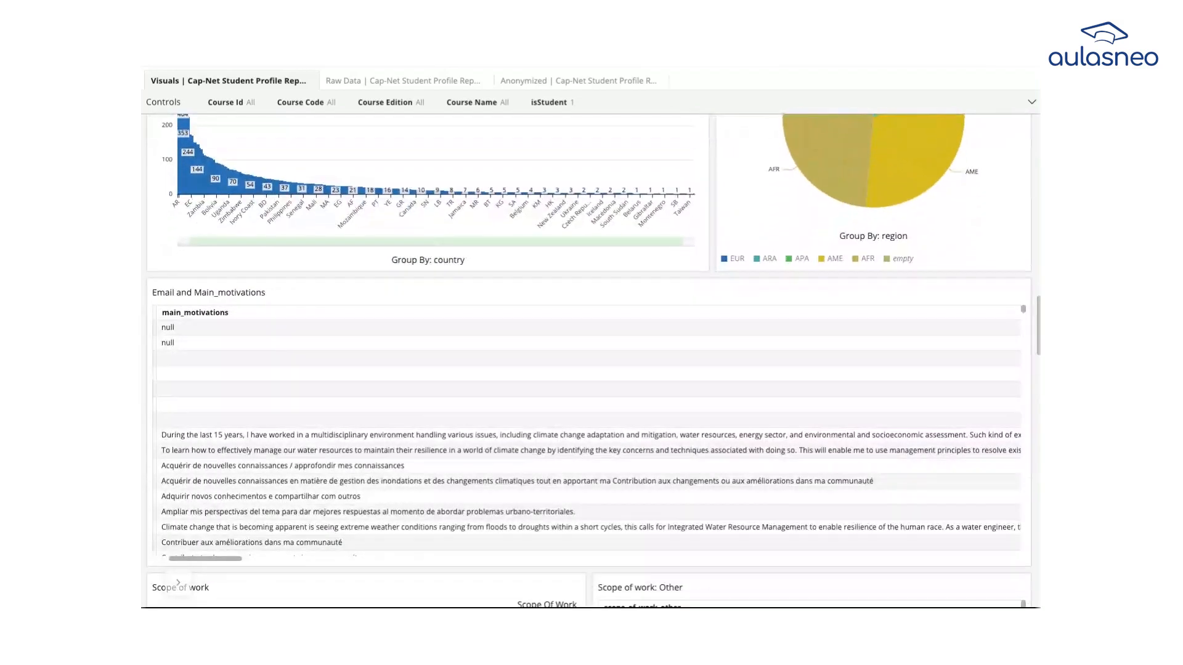
pyautogui.scroll(-5, 588, 360)
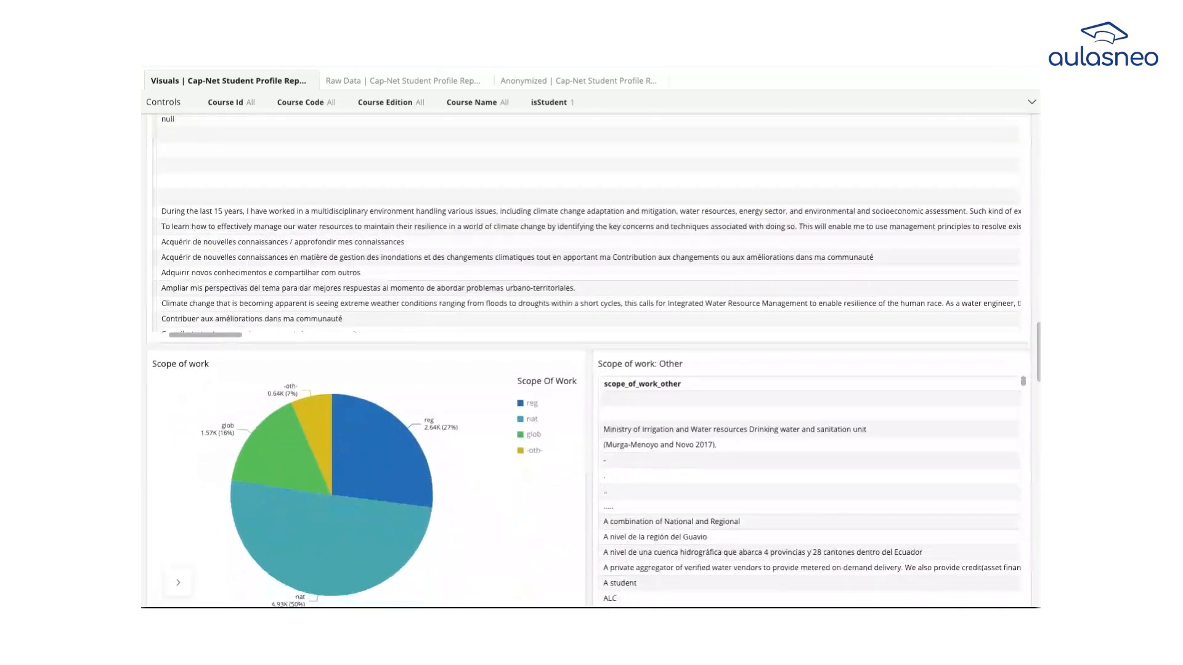
pyautogui.scroll(-3, 588, 360)
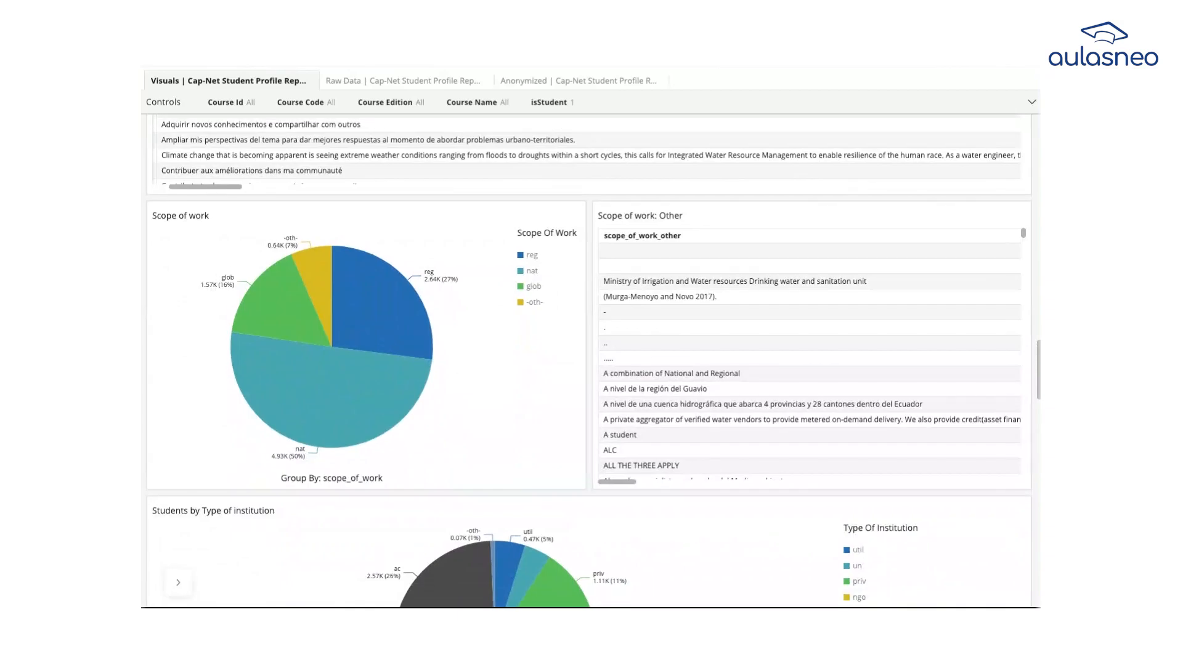
pyautogui.scroll(-1, 590, 361)
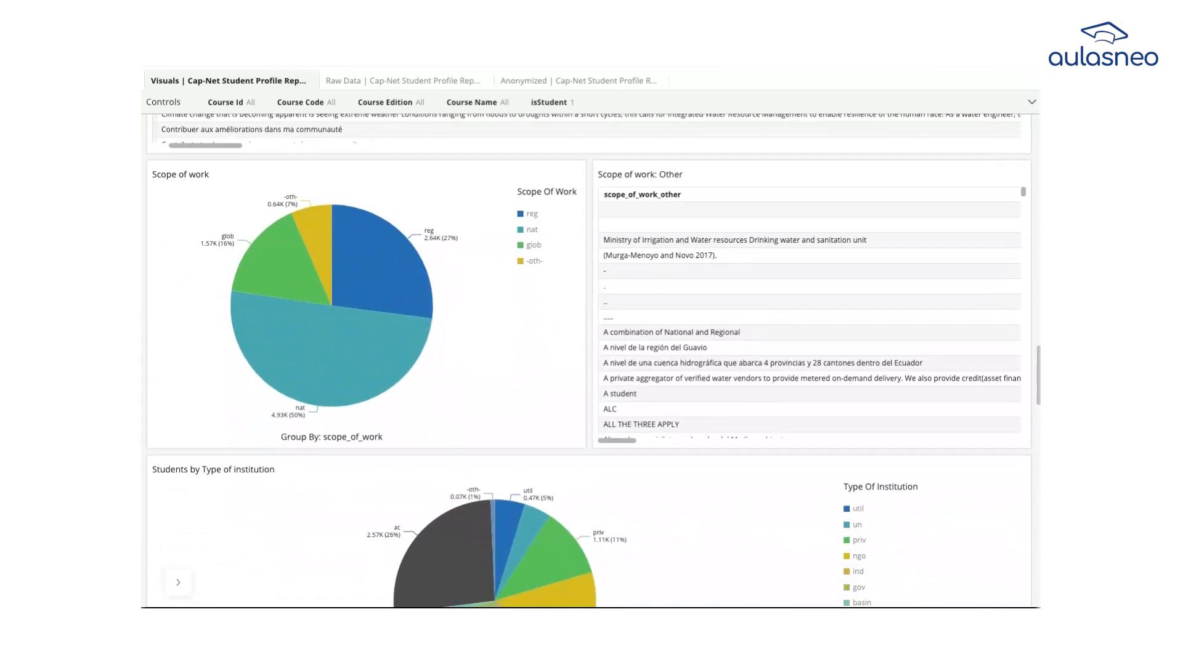
pyautogui.scroll(-5, 178, 582)
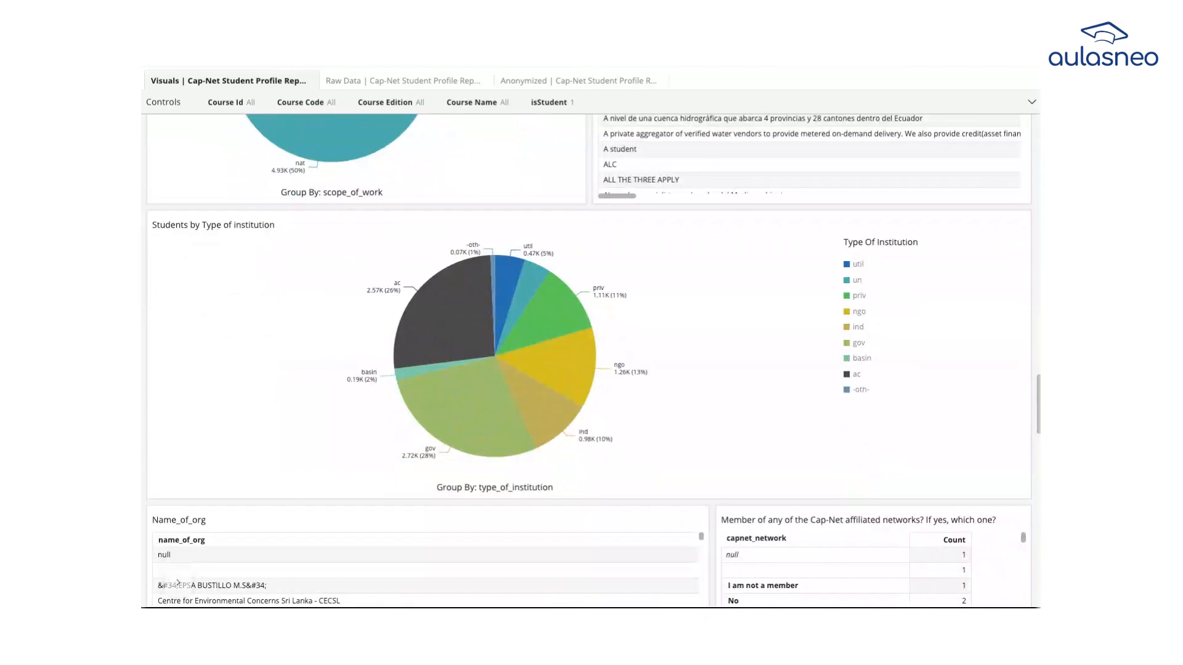
pyautogui.scroll(-5, 178, 582)
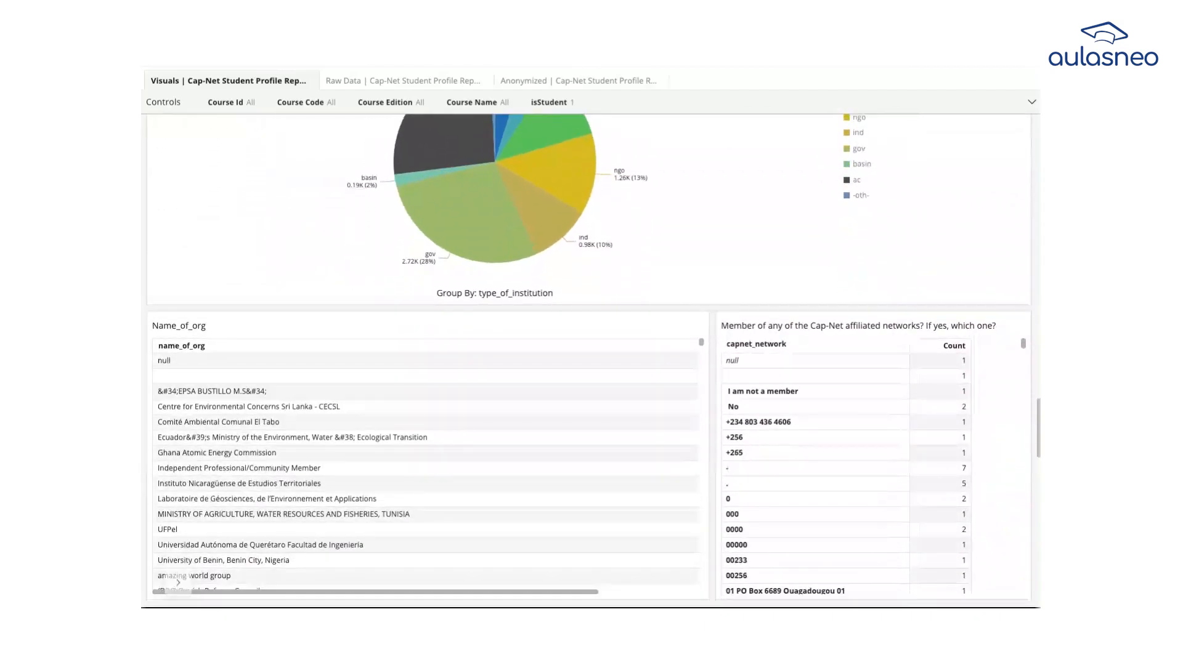
# - Examine the survey answers on course objectives, other objectives, current knowledge level and main motivations for participating
pyautogui.scroll(-5, 178, 583)
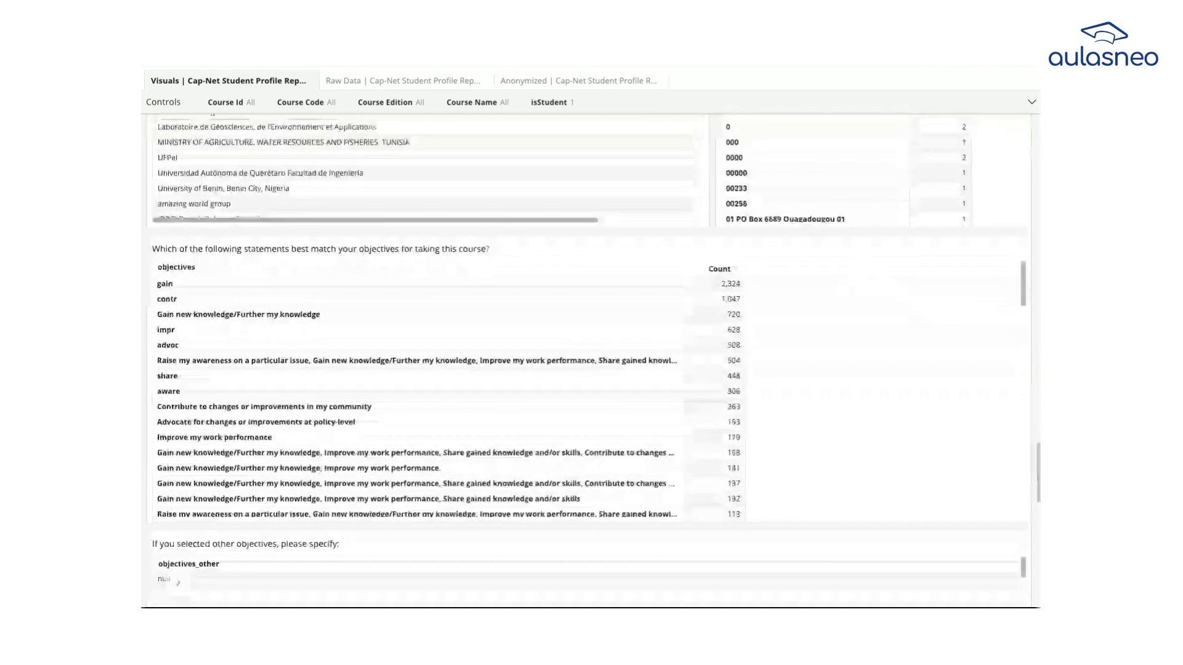
pyautogui.scroll(-1, 178, 582)
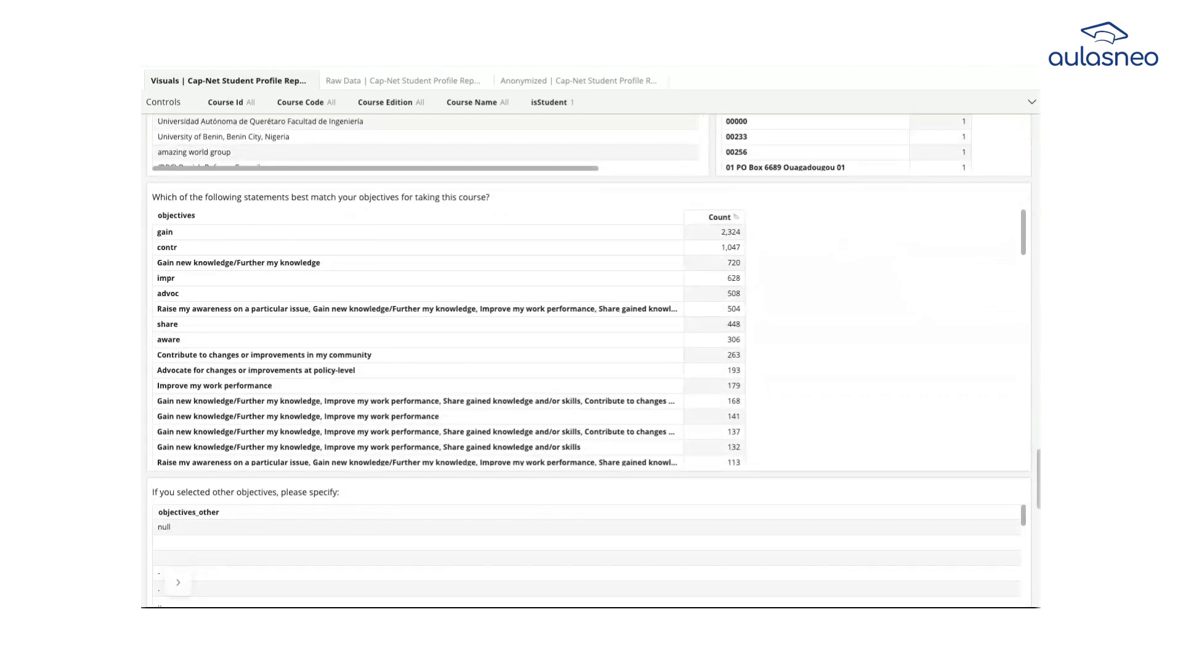
pyautogui.scroll(-1, 178, 583)
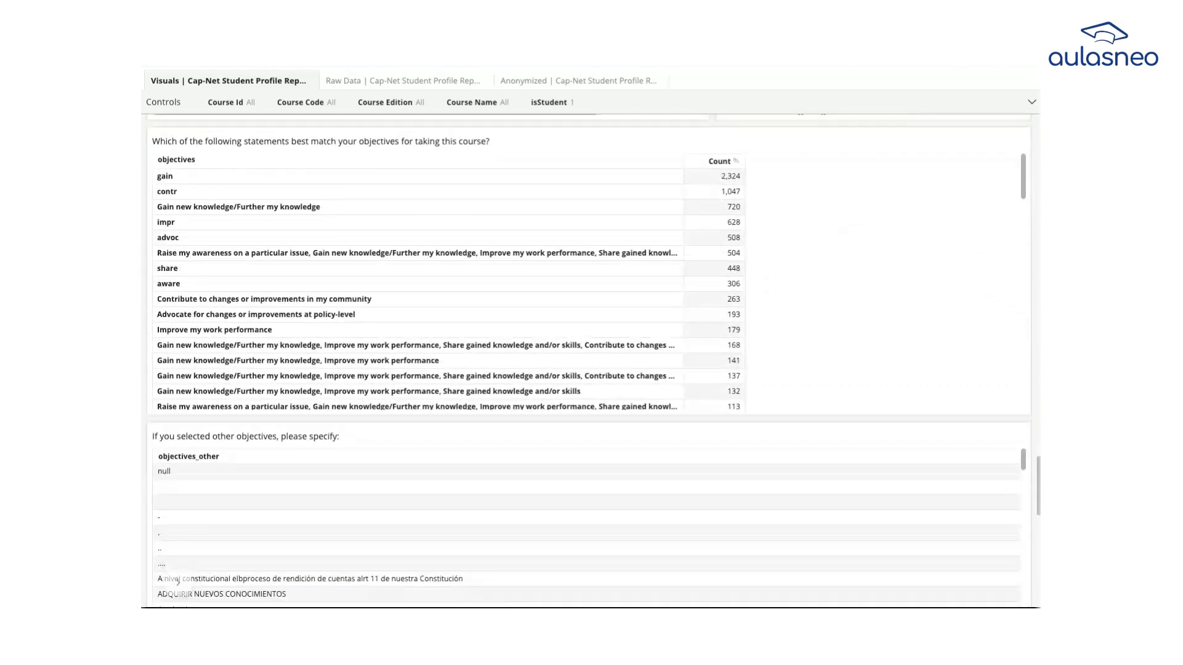
pyautogui.scroll(-5, 178, 582)
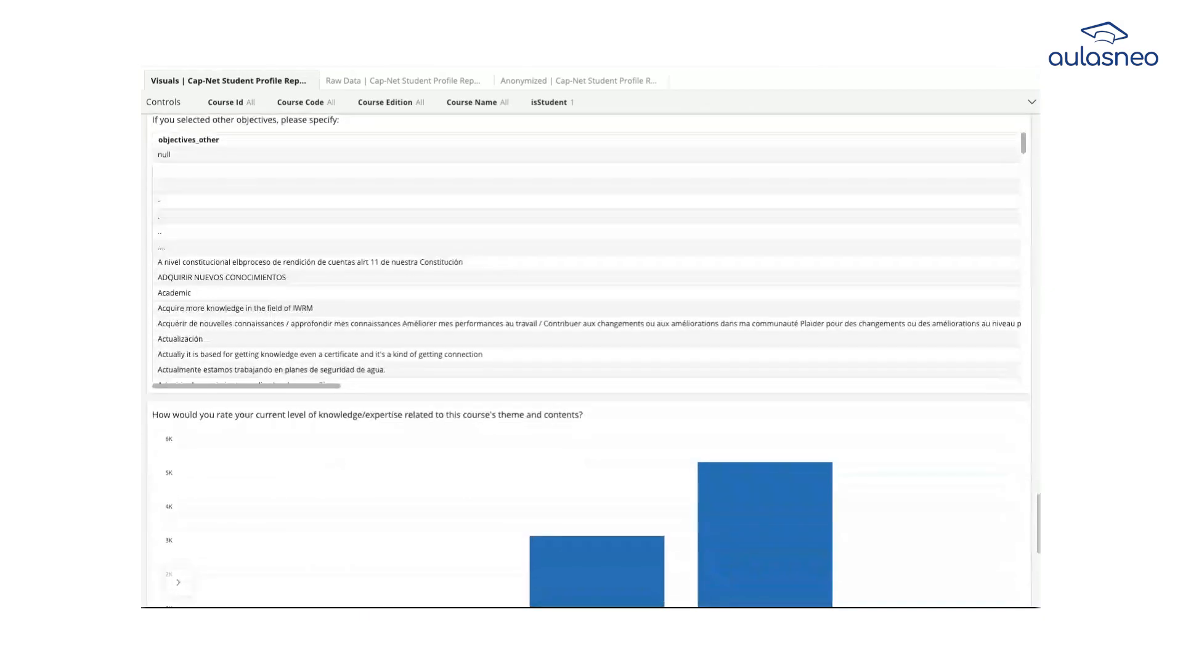
pyautogui.scroll(-4, 589, 363)
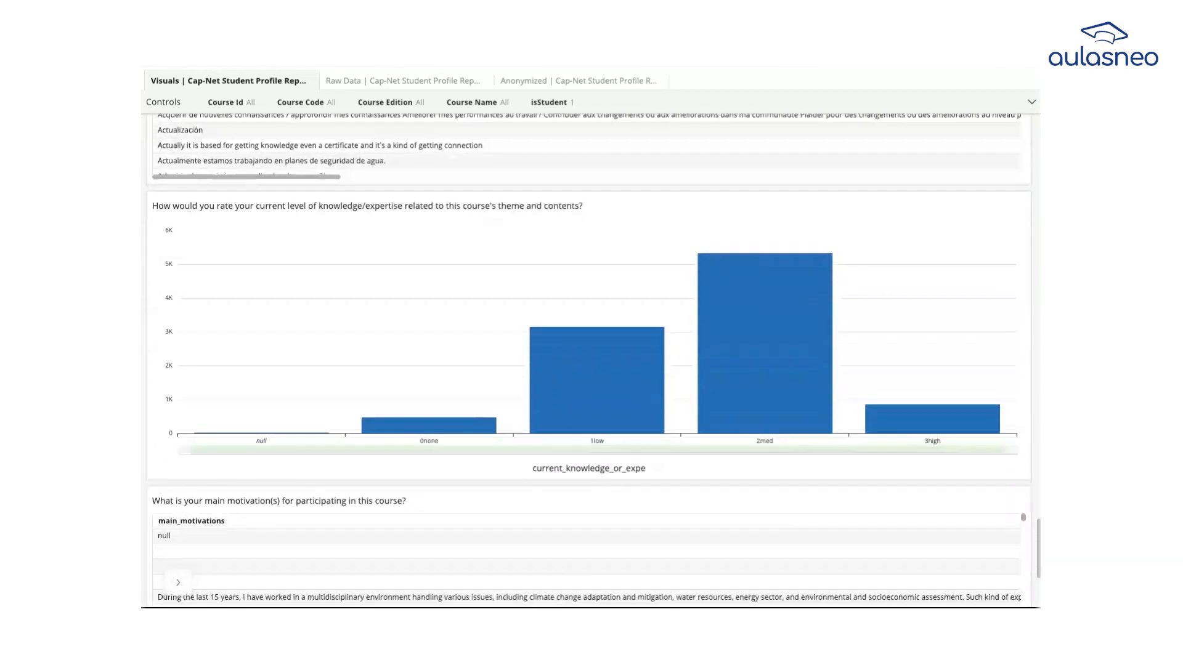
pyautogui.scroll(-1, 588, 364)
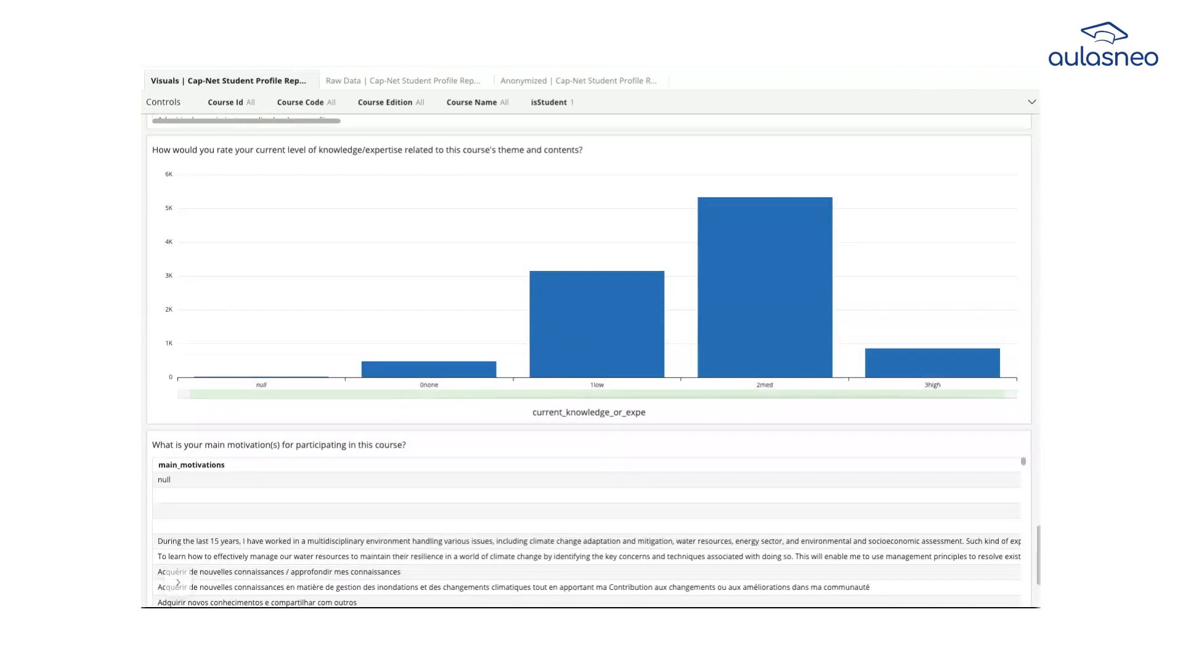
pyautogui.scroll(-1, 178, 583)
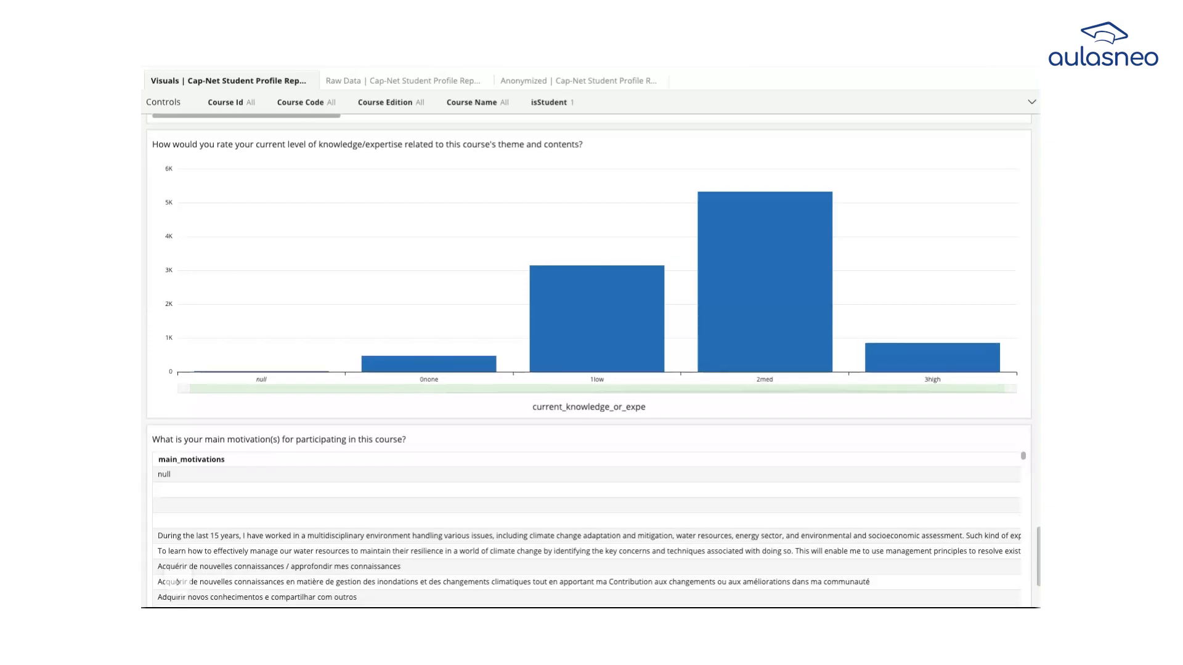
pyautogui.scroll(-5, 178, 582)
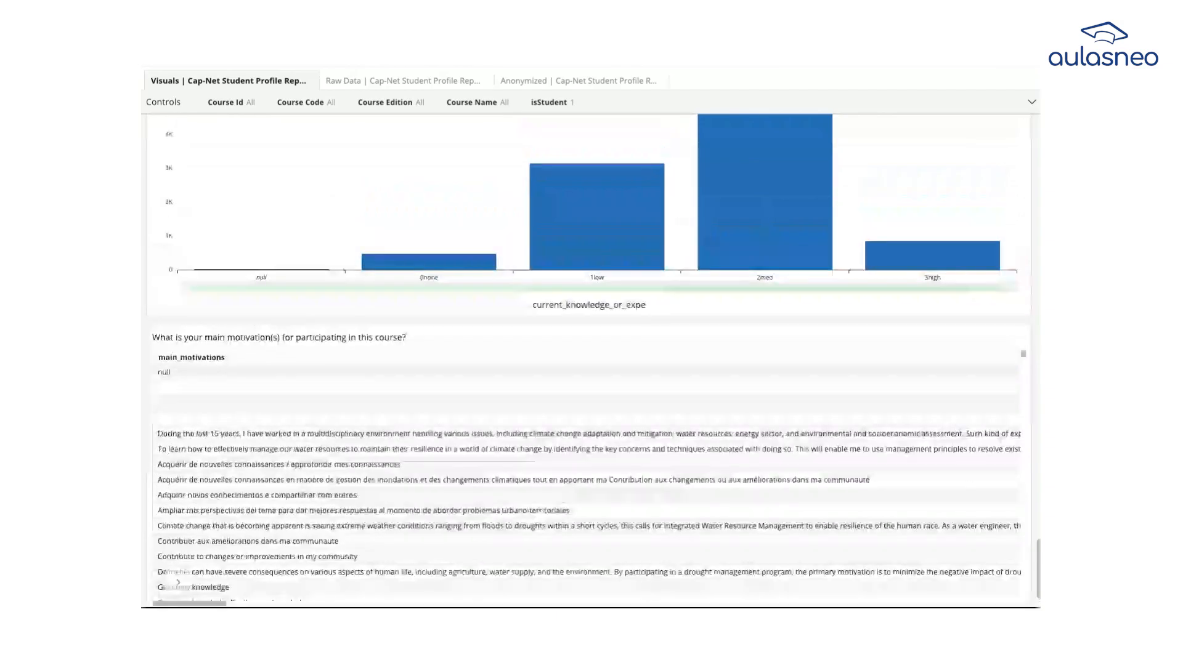
# - Open the Anonymized sheet of the Cap-Net Student Profile Report and show the beginning of its table
pyautogui.scroll(4, 178, 582)
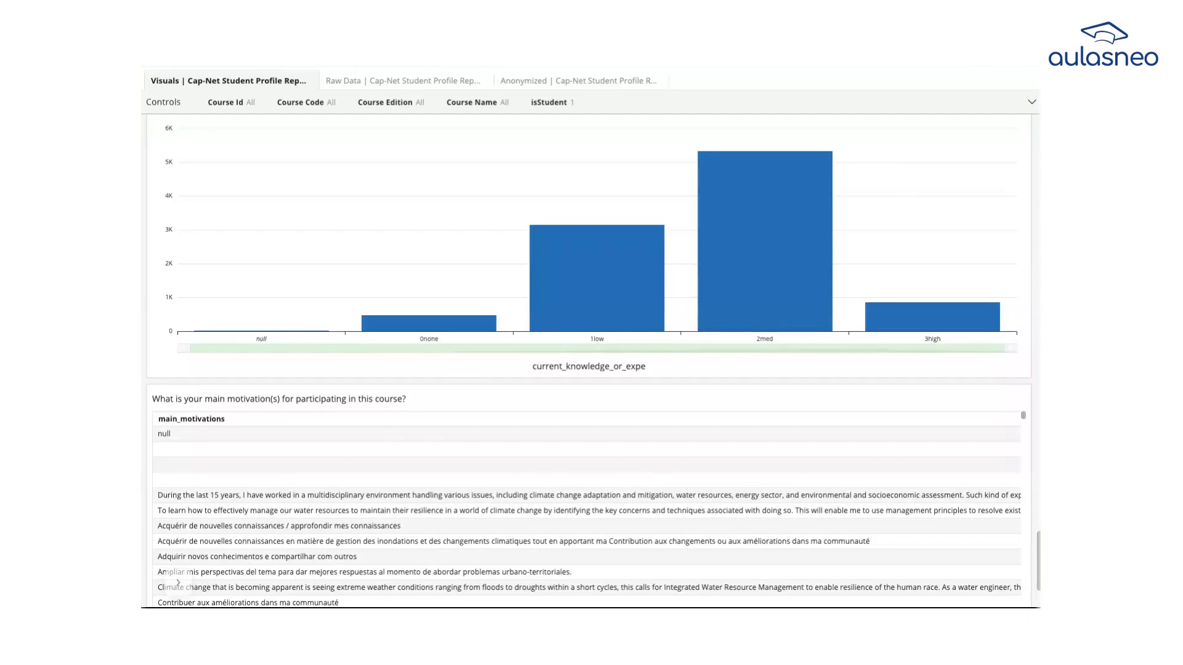
pyautogui.scroll(15, 178, 582)
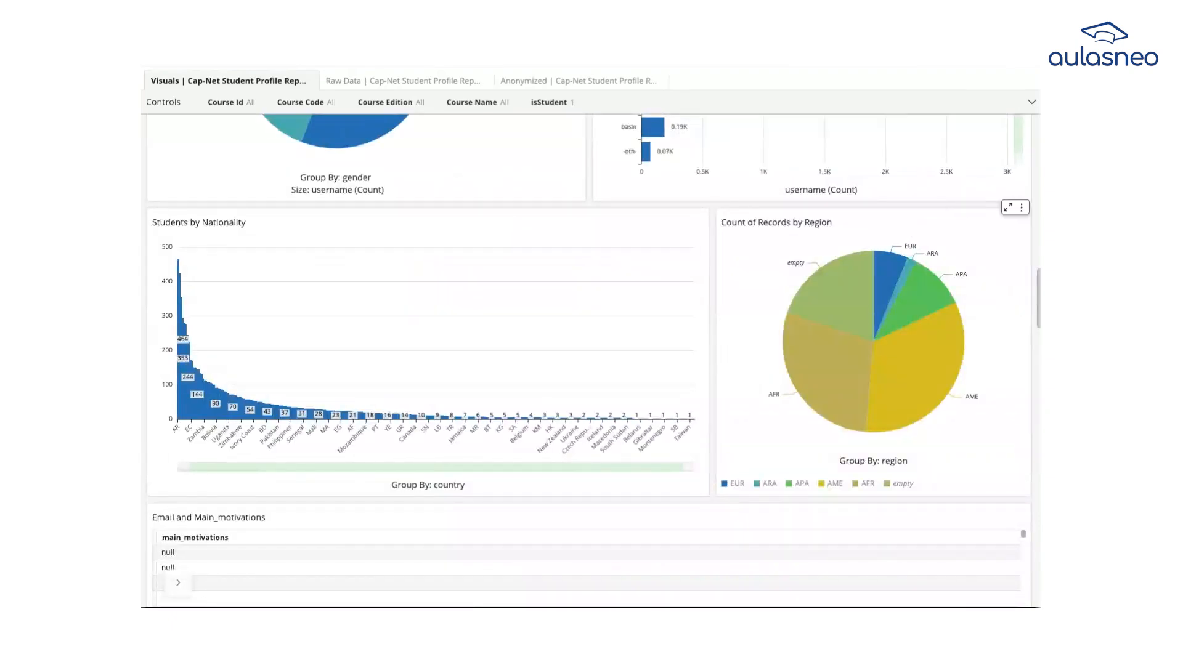
pyautogui.scroll(4, 178, 582)
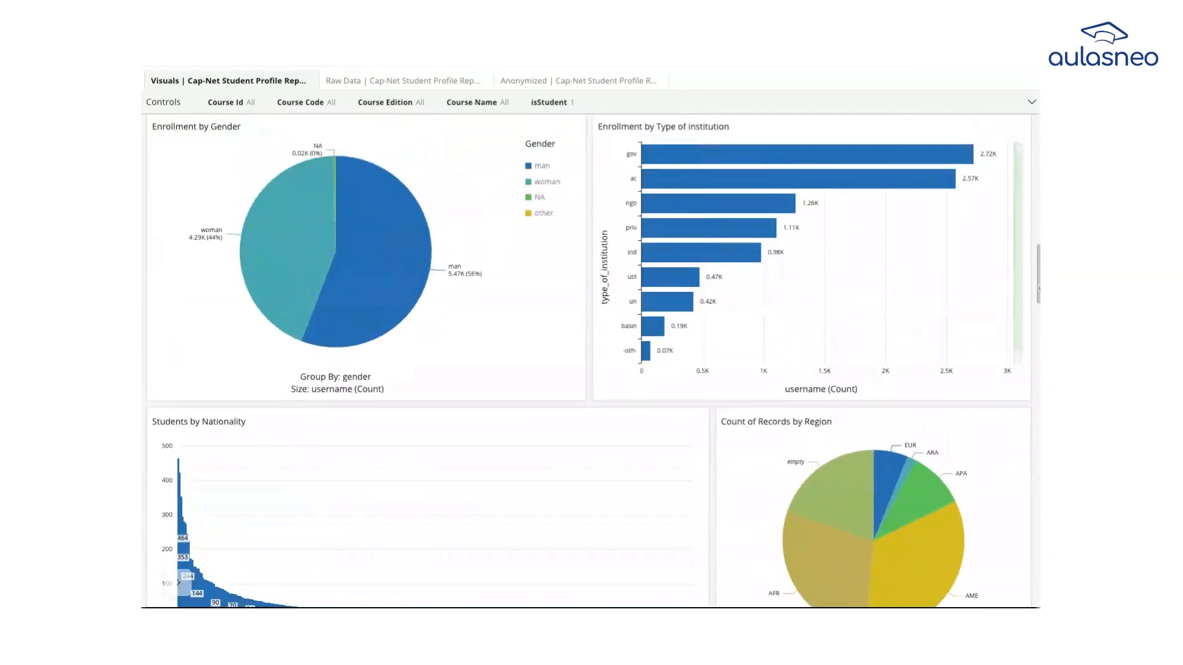
pyautogui.click(607, 82)
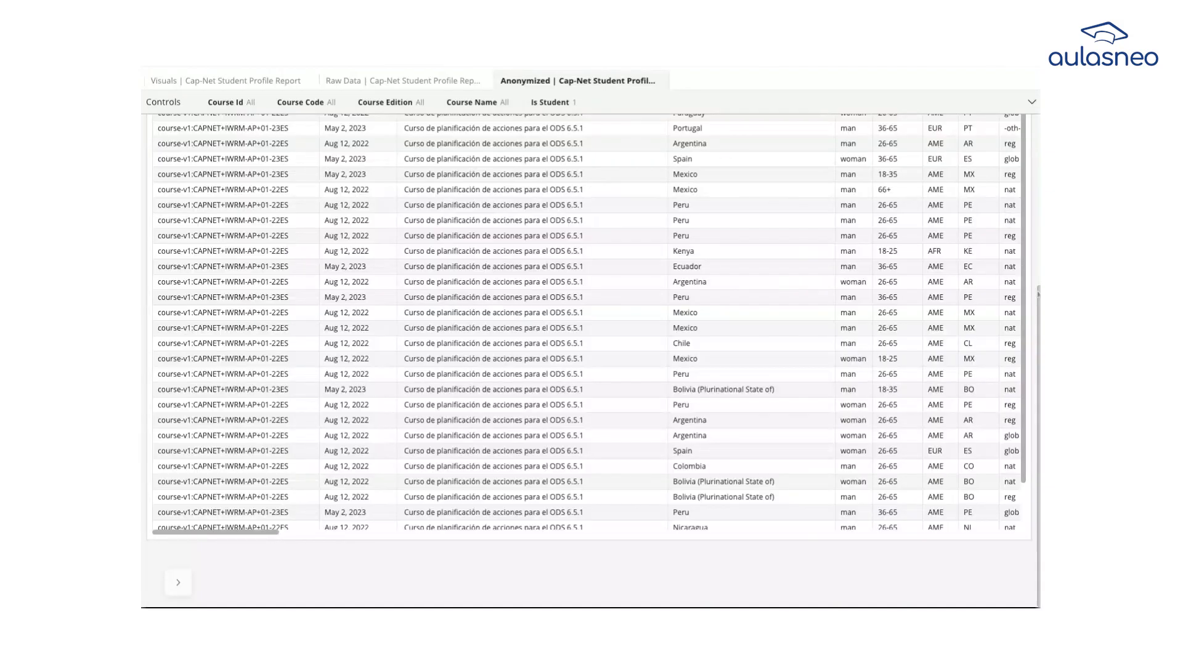
pyautogui.scroll(4, 1038, 302)
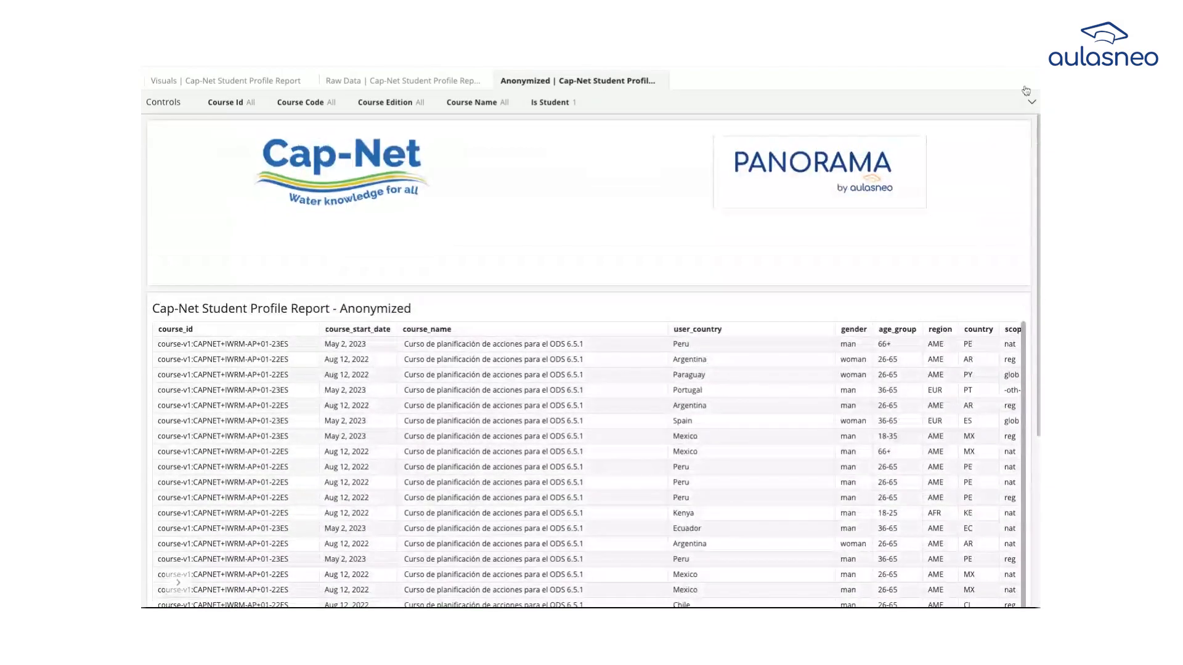
# - Look across the anonymized student table's columns, from country, gender and age group to the free-text answers
pyautogui.hscroll(8, 764, 369)
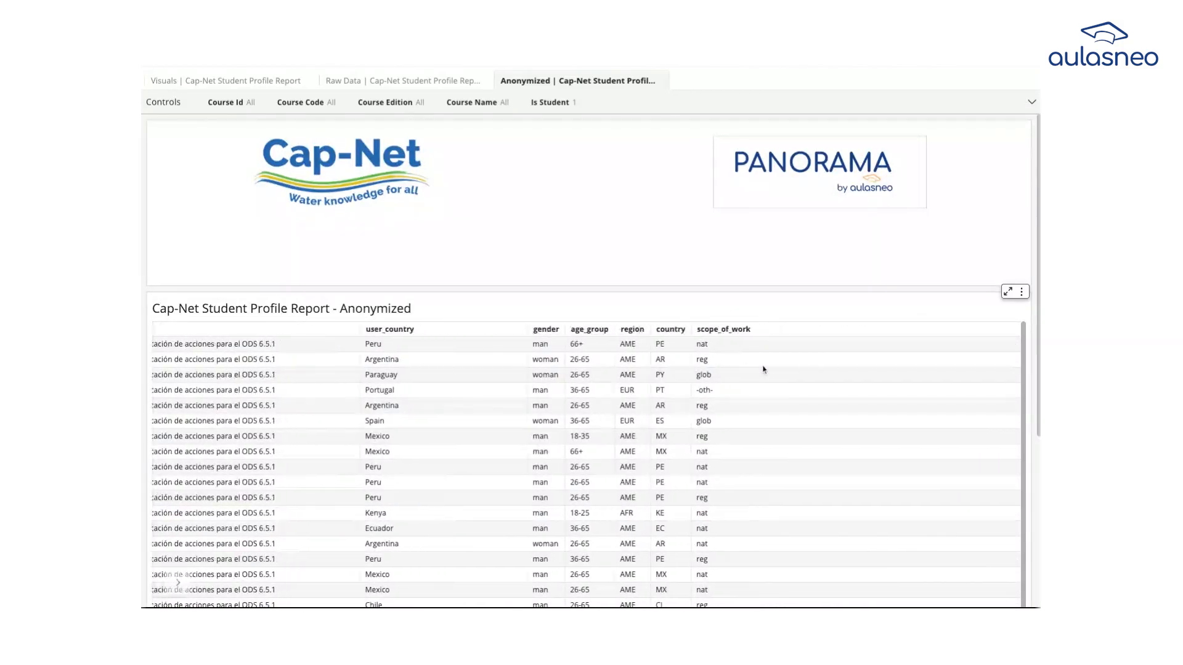
pyautogui.hscroll(3, 764, 369)
pyautogui.hscroll(5, 587, 467)
pyautogui.hscroll(8, 587, 466)
pyautogui.hscroll(10, 586, 467)
pyautogui.hscroll(8, 587, 466)
pyautogui.hscroll(-10, 586, 467)
# - Show the export options available for the anonymized student profile table
pyautogui.click(1022, 293)
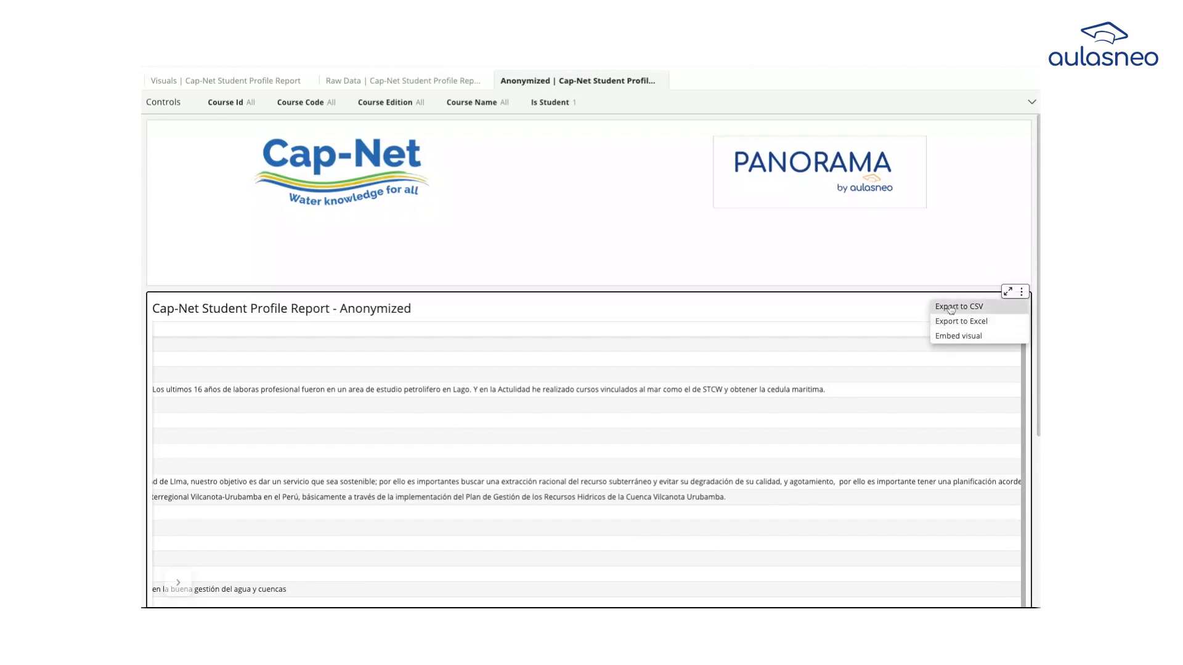
pyautogui.click(687, 305)
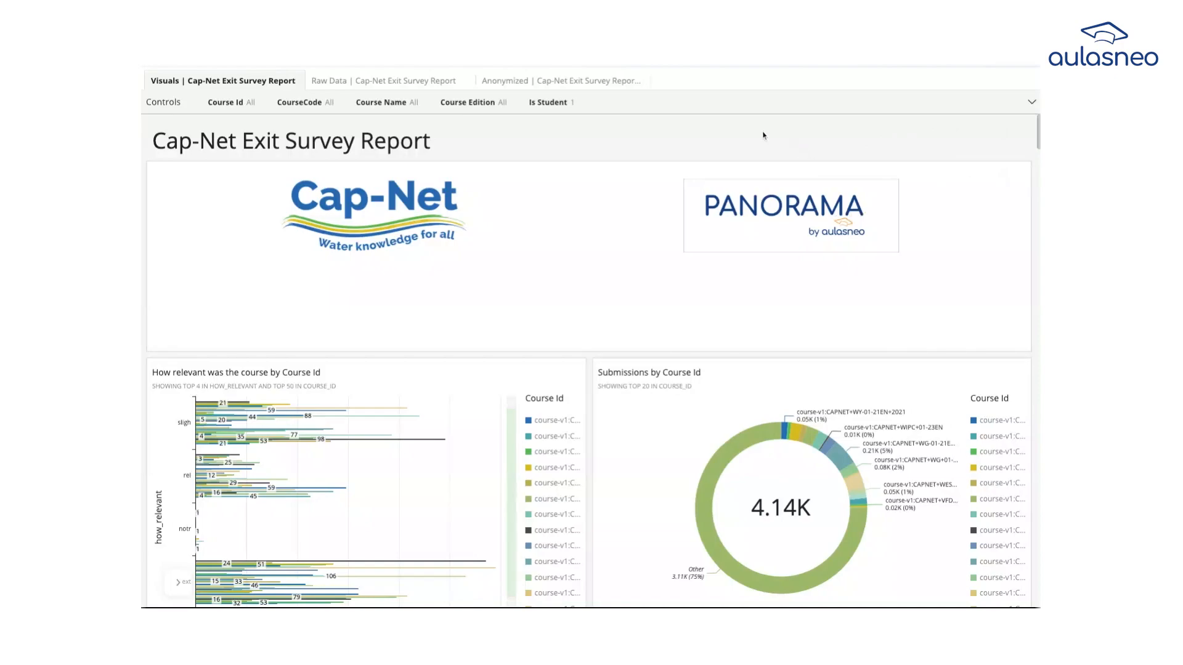
# - Examine the Cap-Net Exit Survey Report's charts of course relevance and submissions by Course Id
pyautogui.scroll(-3, 660, 131)
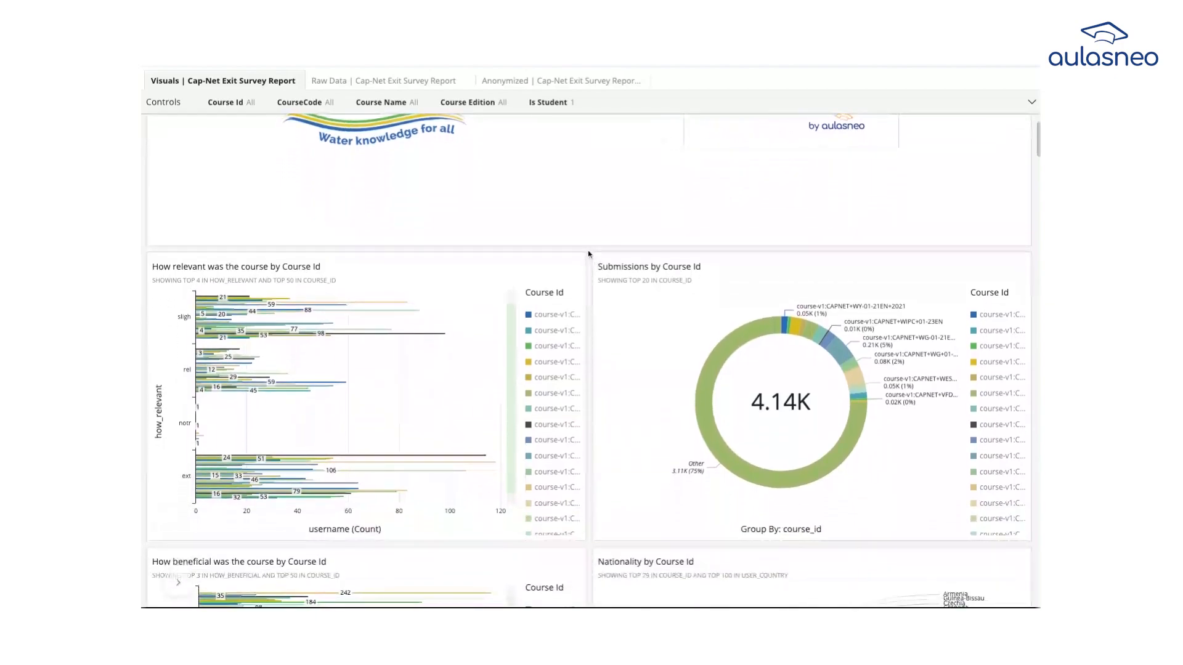
pyautogui.scroll(-2, 588, 254)
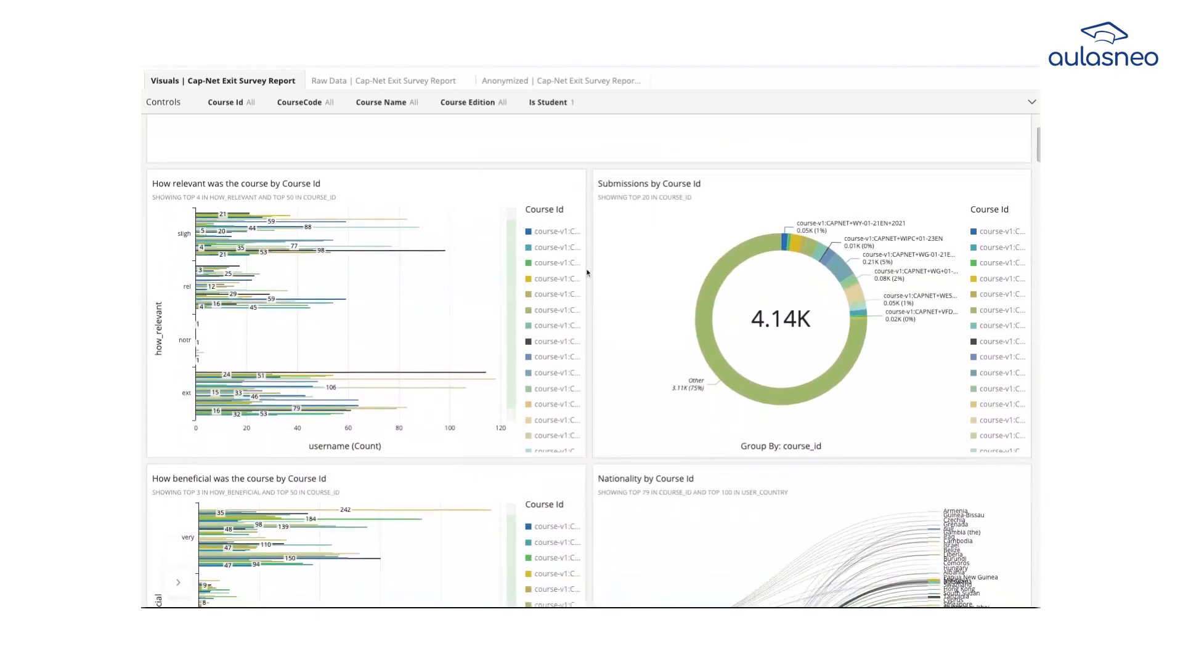
pyautogui.scroll(-1, 590, 390)
pyautogui.scroll(-1, 591, 389)
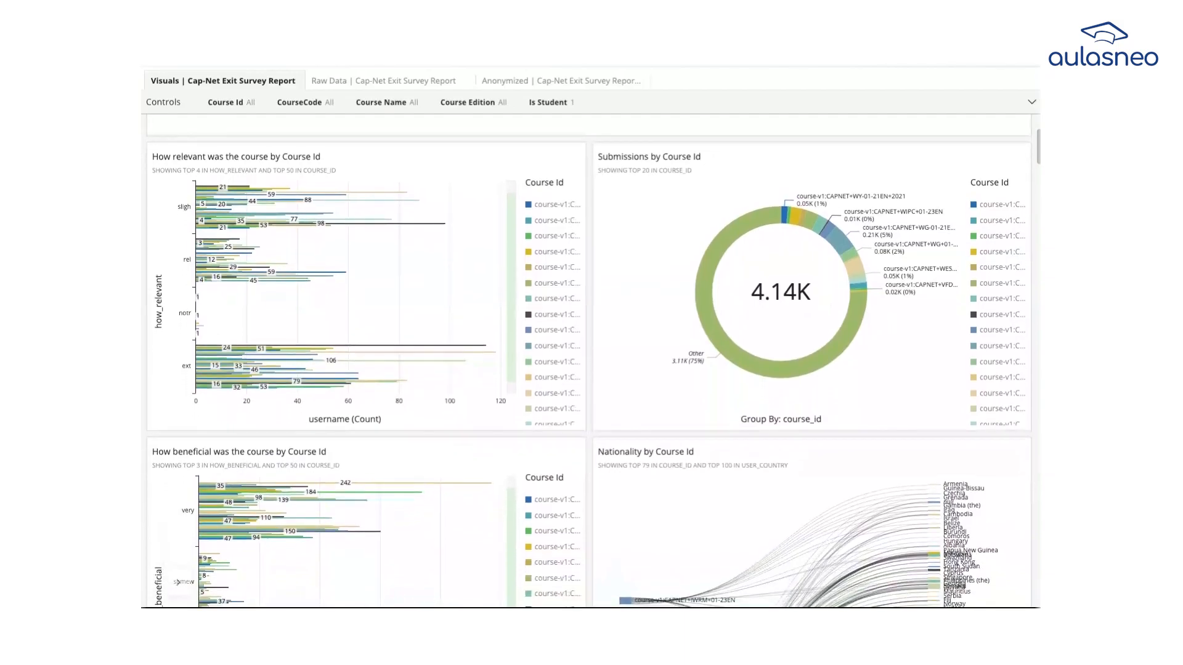
pyautogui.scroll(-2, 590, 390)
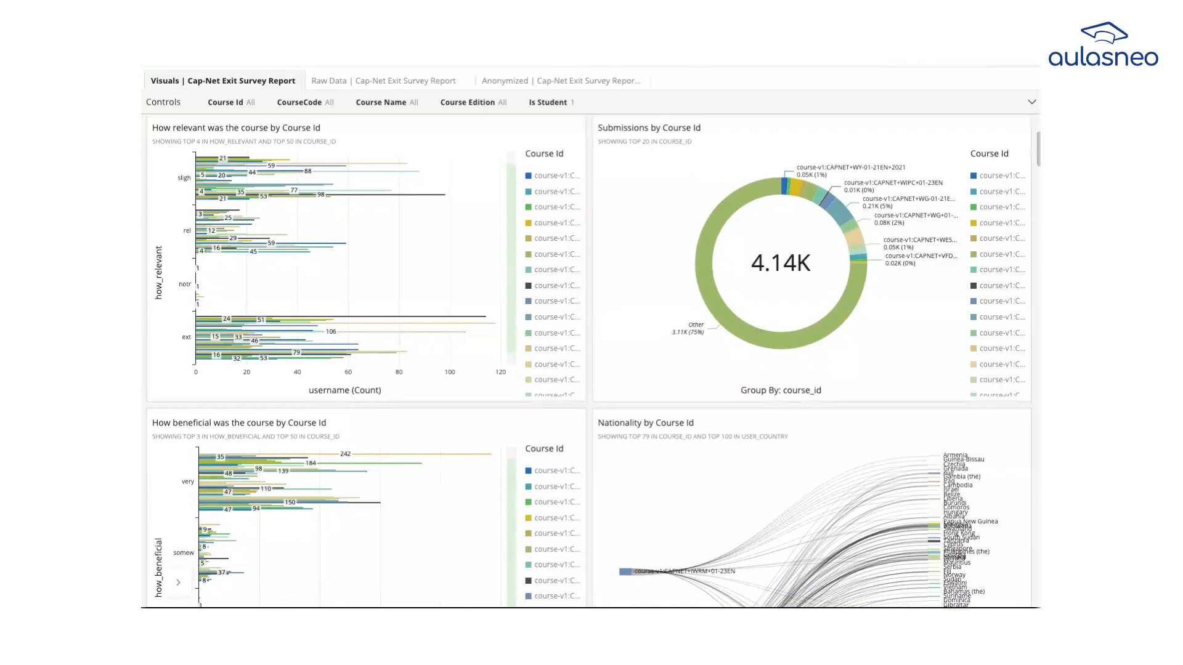
# - Examine the exit survey charts on course benefit, nationality and overall experience
pyautogui.scroll(-4, 590, 390)
pyautogui.scroll(-9, 591, 361)
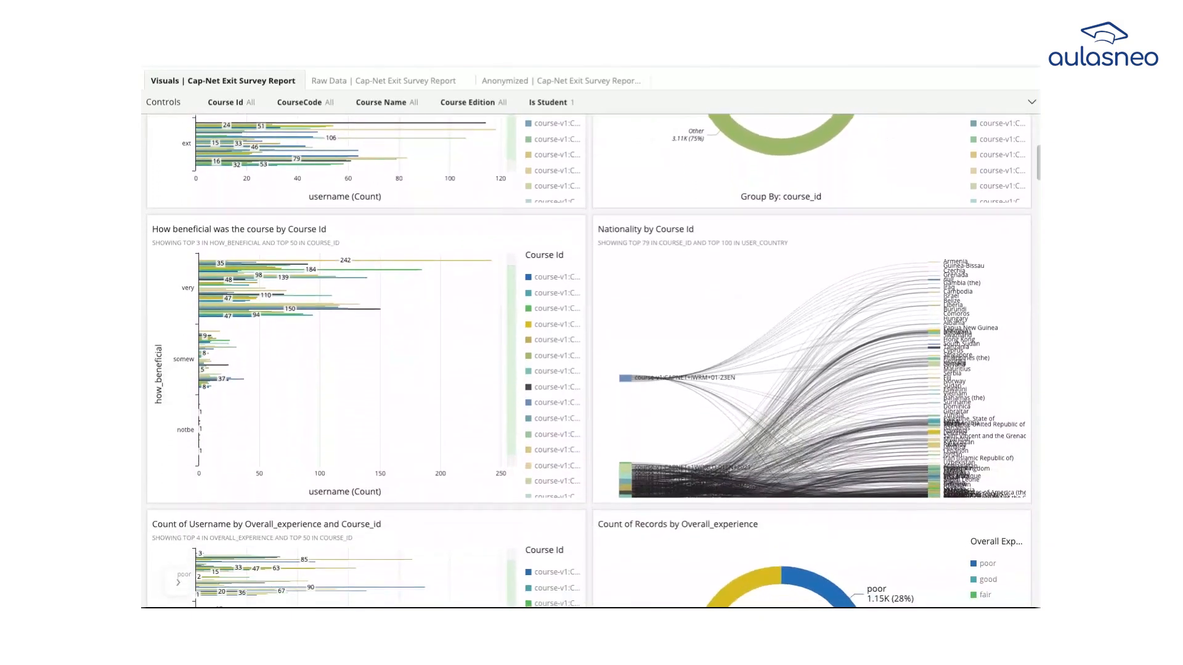
pyautogui.scroll(-6, 590, 360)
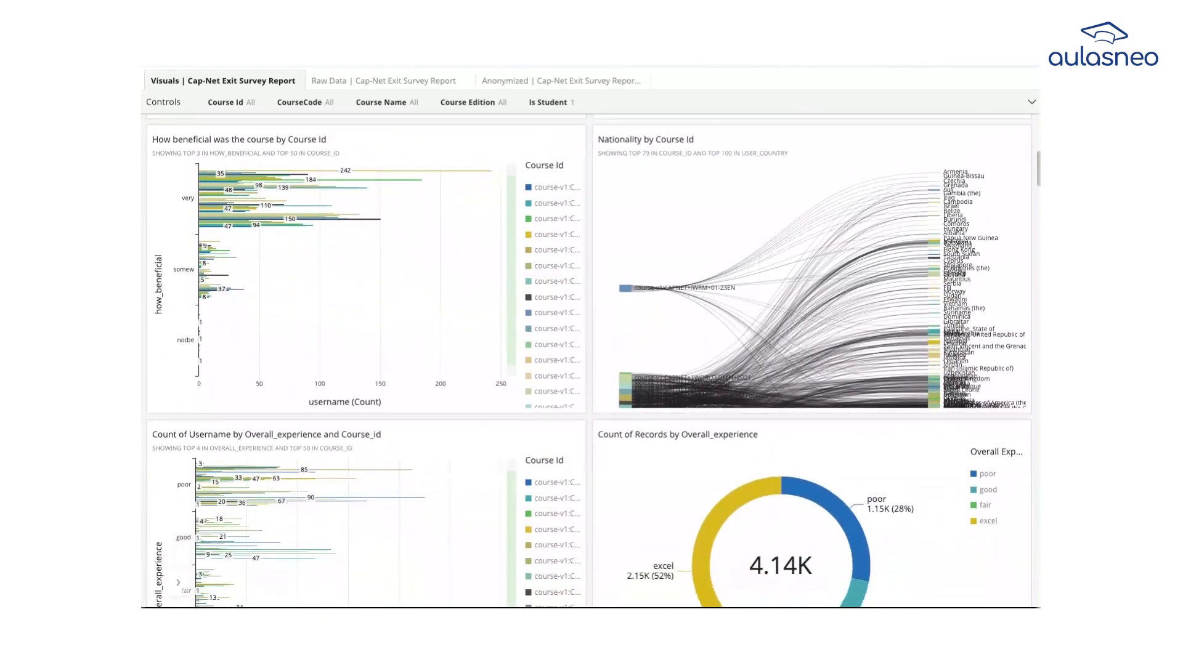
pyautogui.scroll(-11, 590, 360)
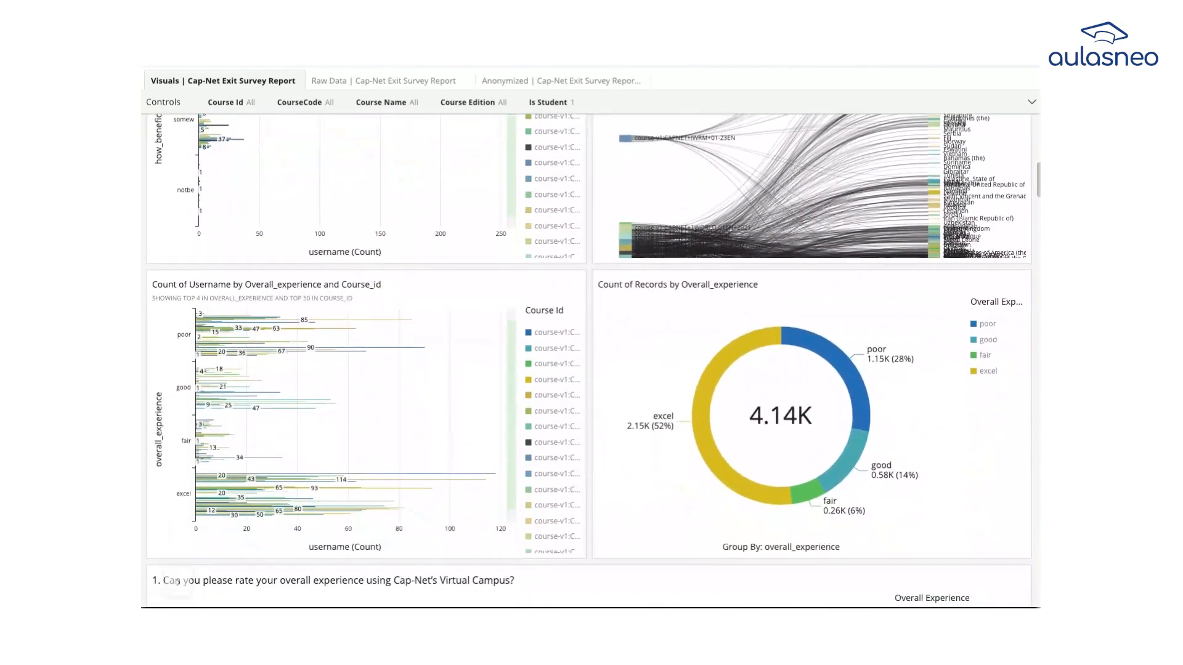
pyautogui.scroll(-3, 595, 435)
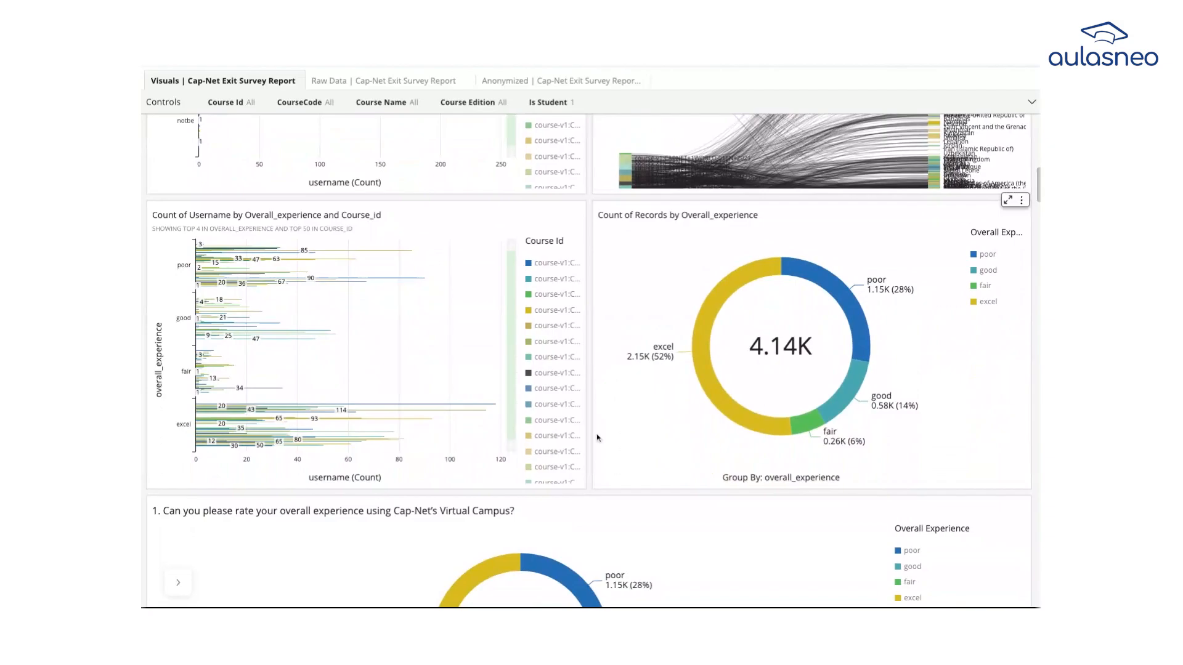
# - Review the answers and comments on the Virtual Campus experience rating and the words describing the campus
pyautogui.scroll(-15, 595, 461)
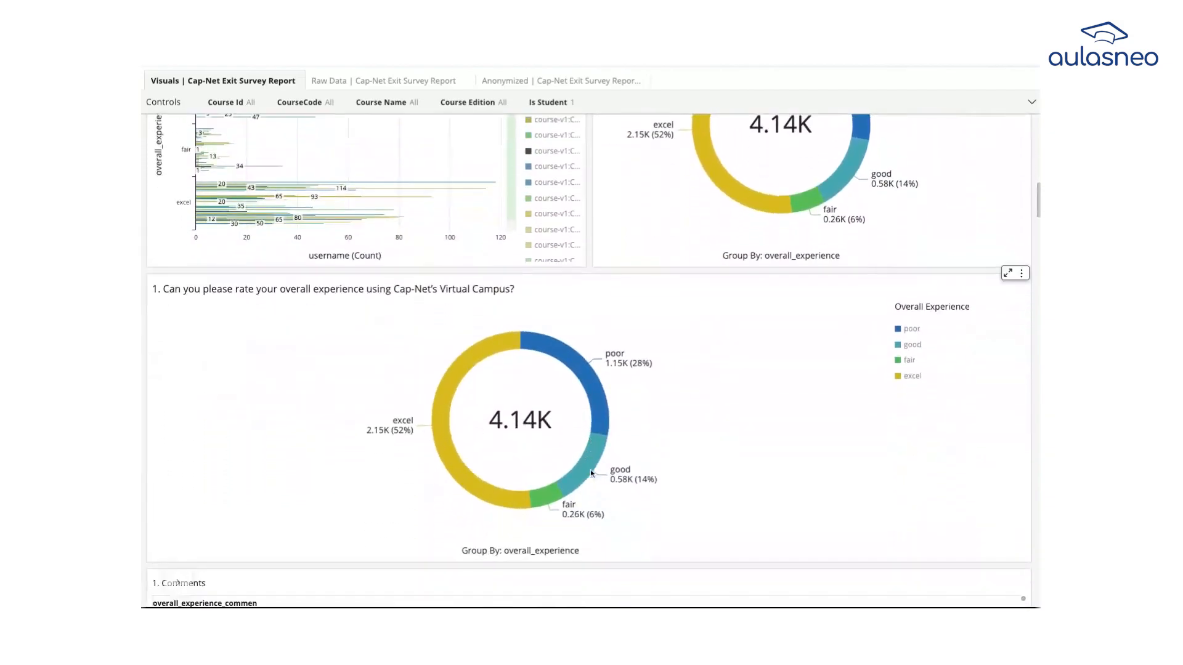
pyautogui.scroll(-7, 592, 473)
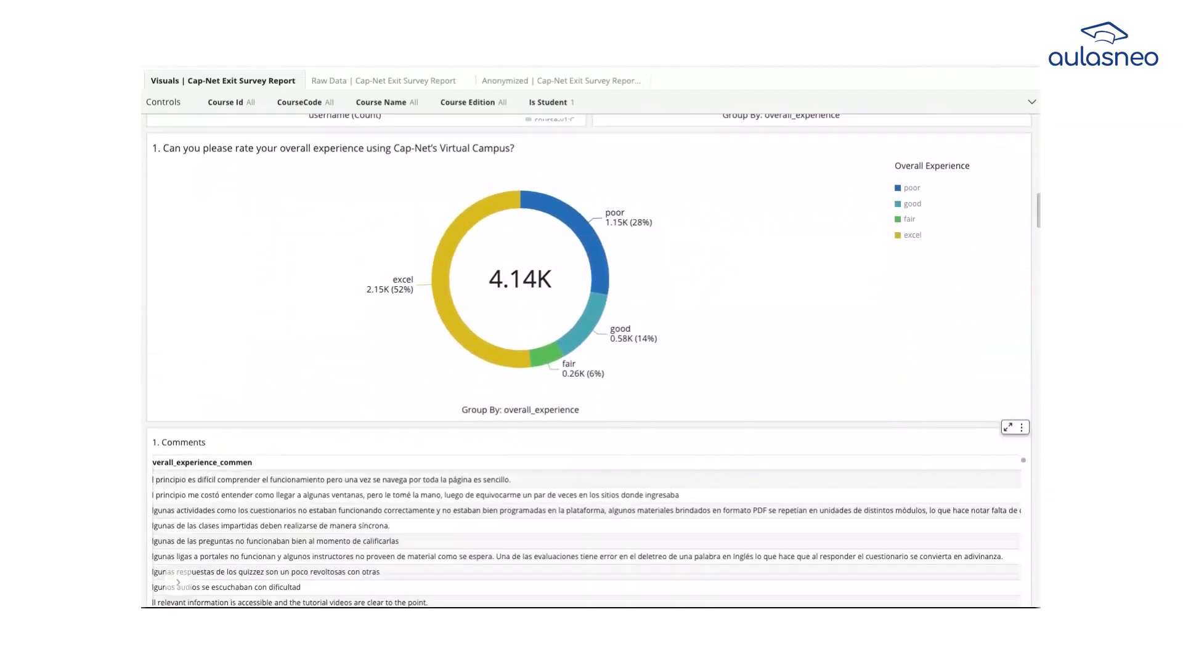
pyautogui.scroll(-20, 629, 425)
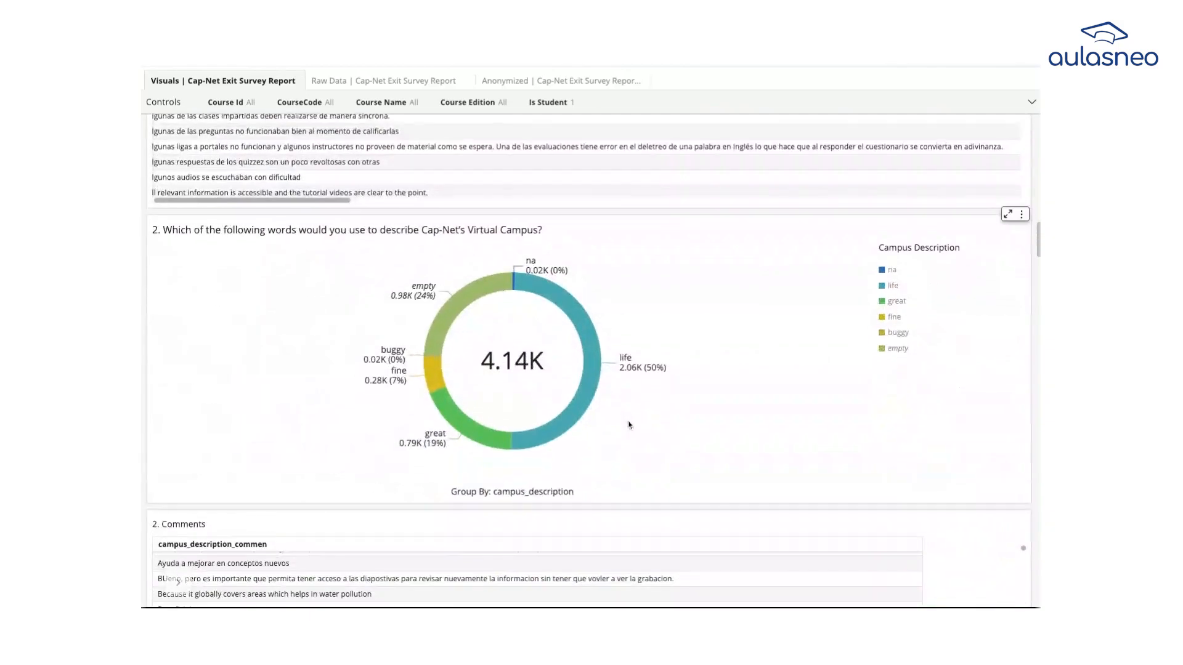
pyautogui.scroll(-3, 621, 514)
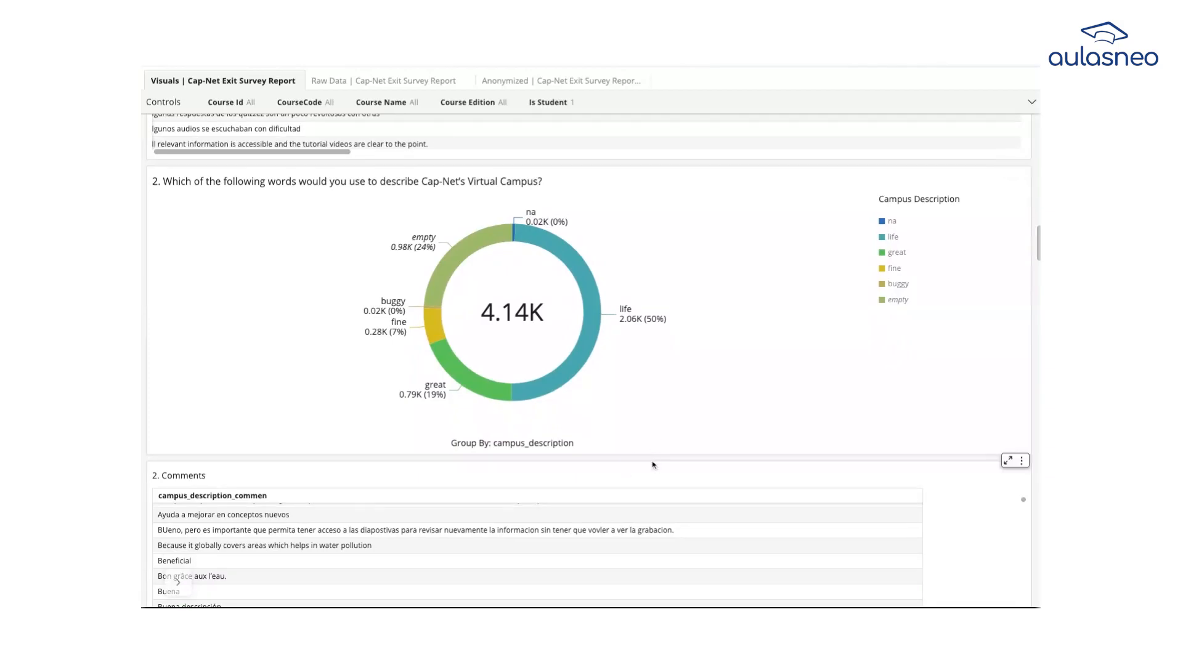
# - Review survey questions 3 and 4, on benefit to learning objectives and relevance to sustainable water management work, with their comments
pyautogui.scroll(-5, 653, 466)
pyautogui.scroll(-10, 653, 465)
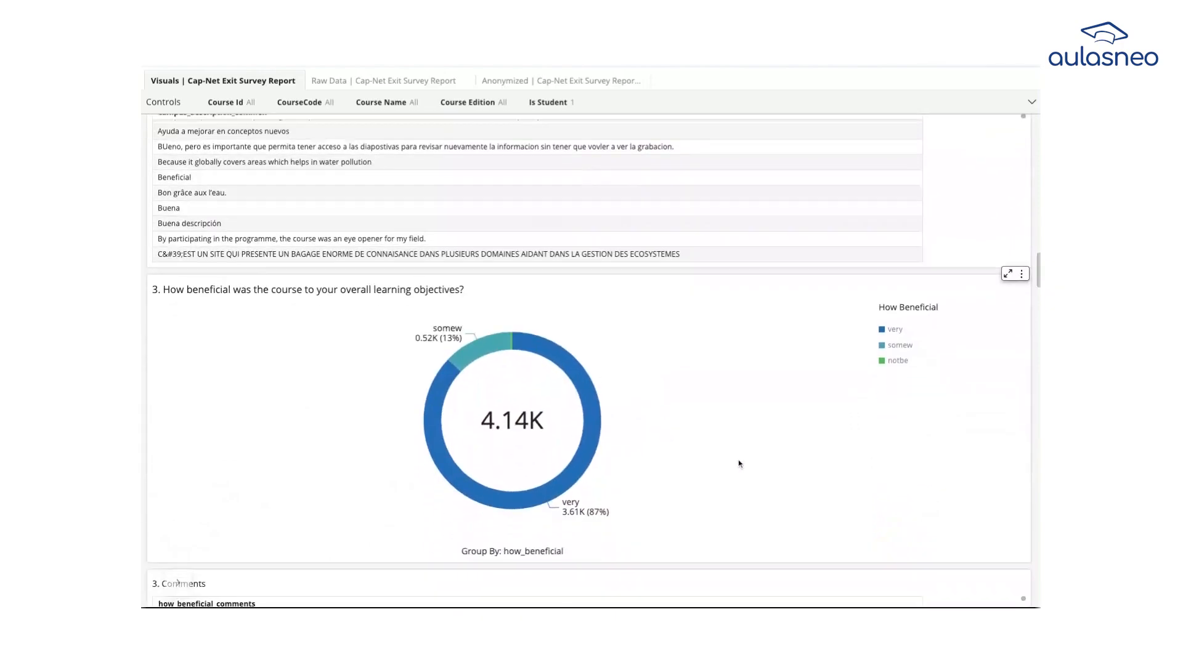
pyautogui.scroll(-2, 739, 464)
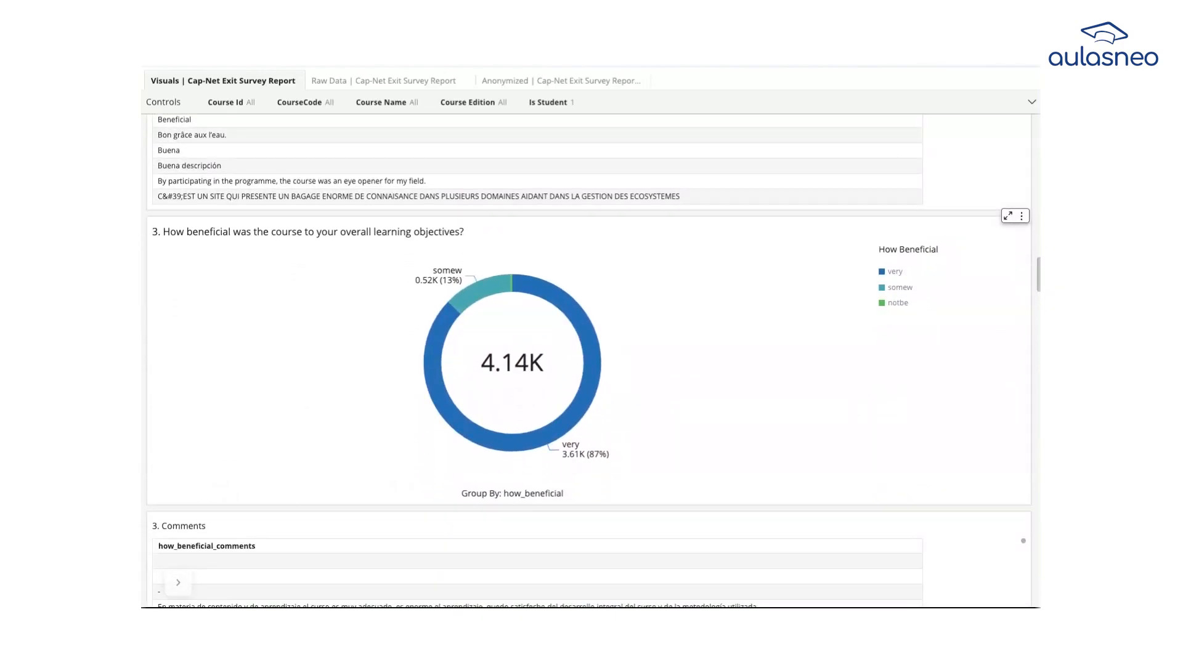
pyautogui.scroll(-20, 780, 348)
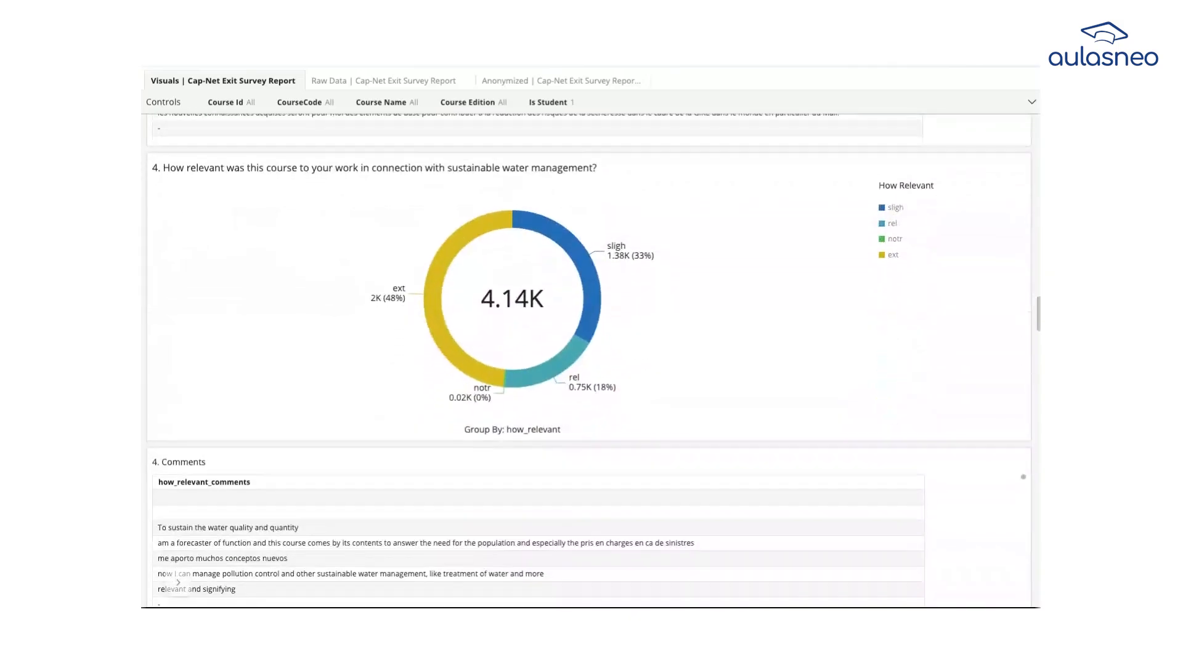
pyautogui.scroll(-1, 792, 332)
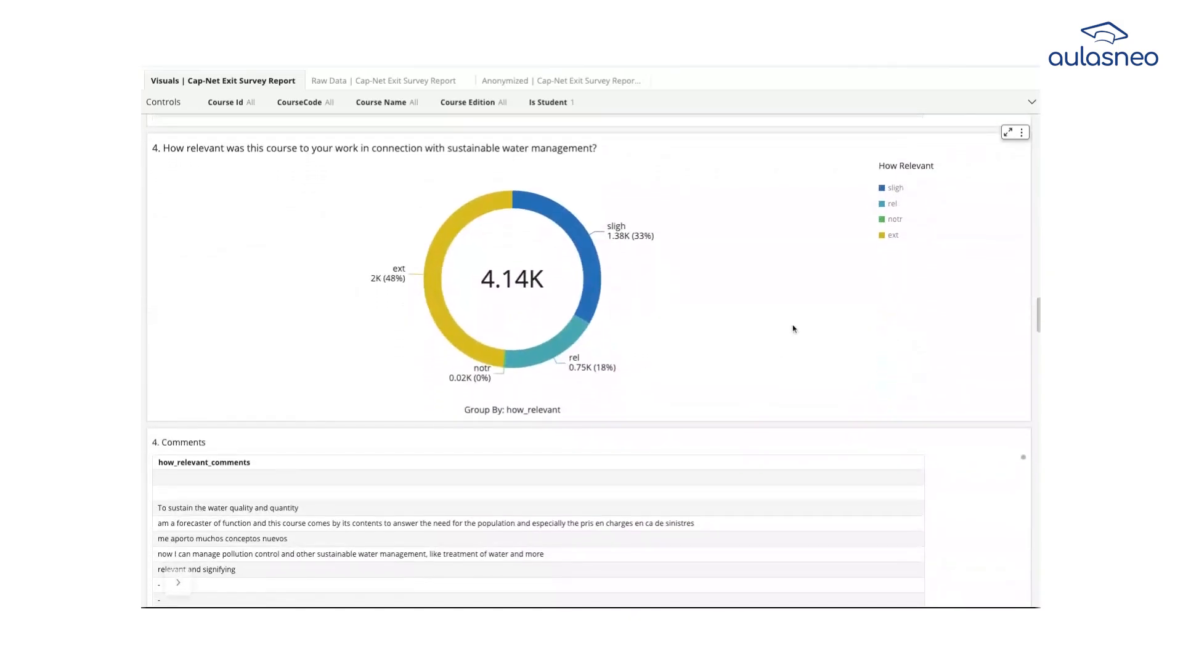
# - Review survey questions 6 to 9, covering expectations met, most valuable concept, topics for greater depth and interest in interacting with participants
pyautogui.scroll(-20, 793, 329)
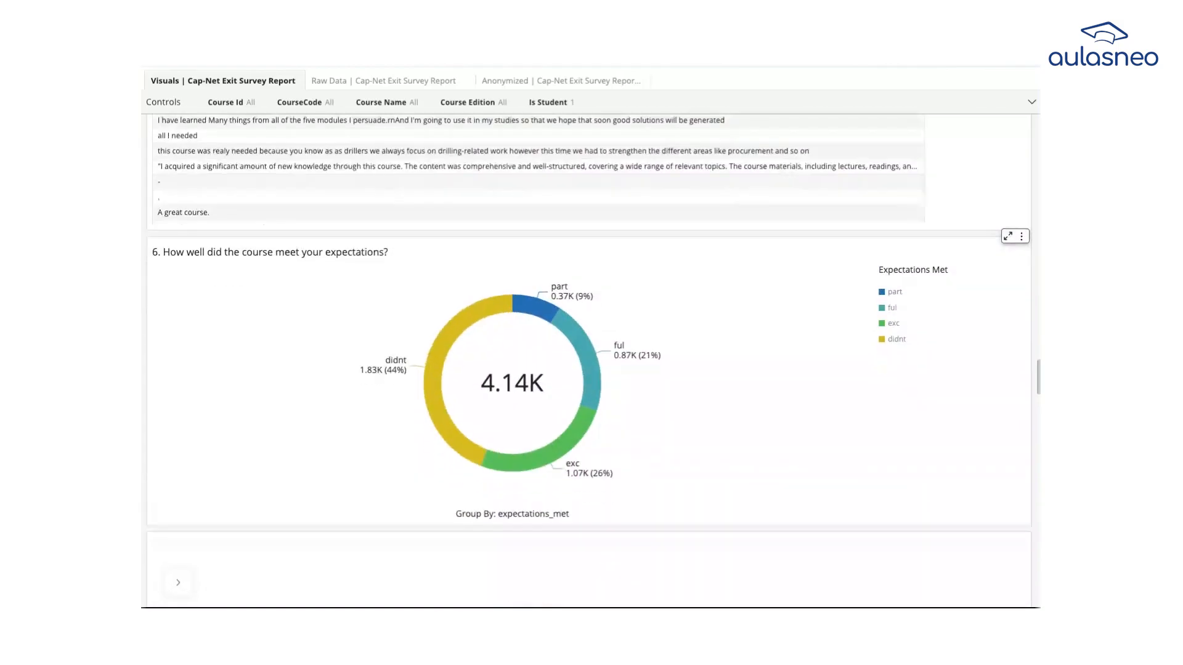
pyautogui.scroll(-3, 588, 345)
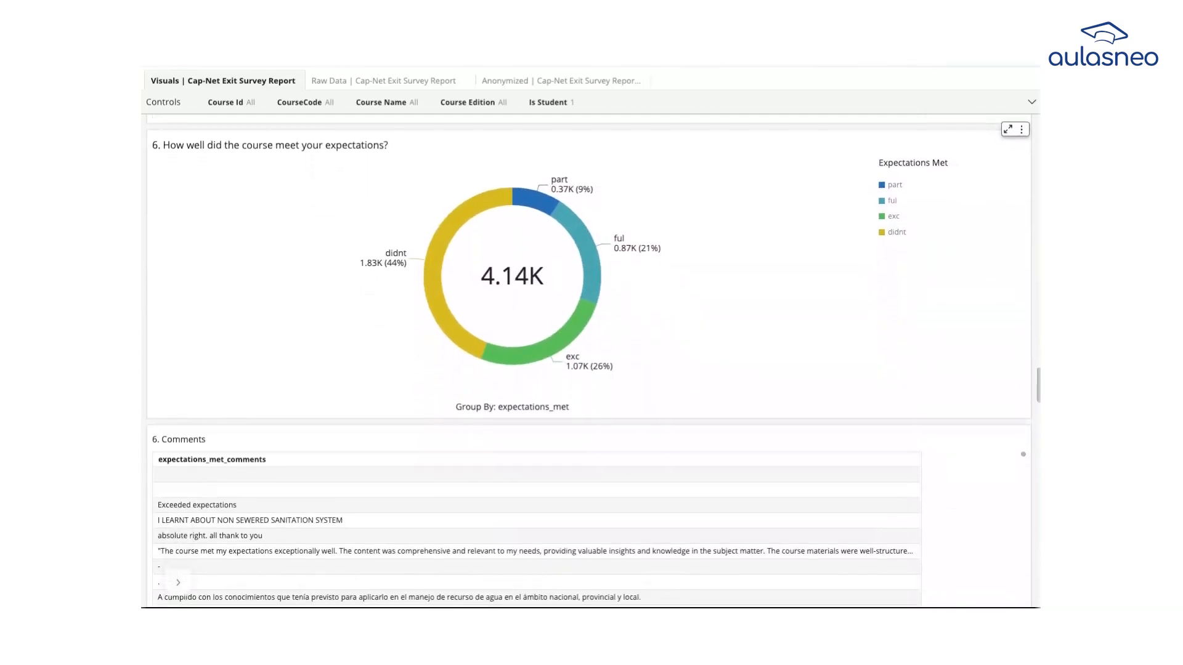
pyautogui.scroll(-15, 588, 354)
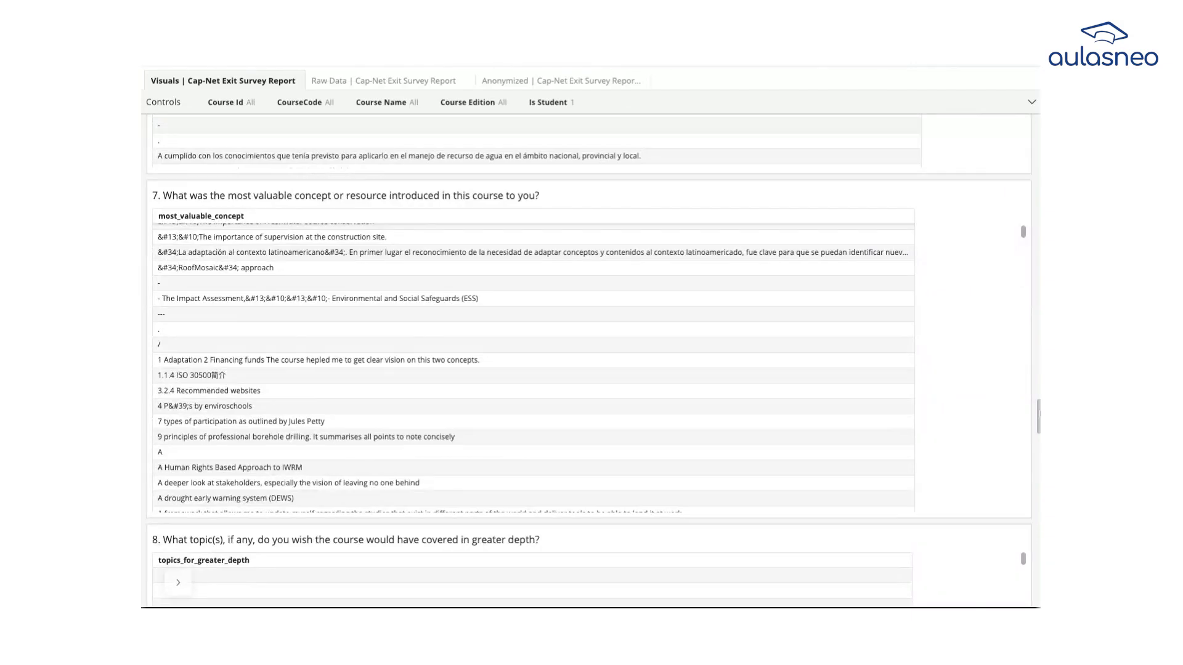
pyautogui.scroll(-13, 588, 354)
pyautogui.scroll(-8, 588, 354)
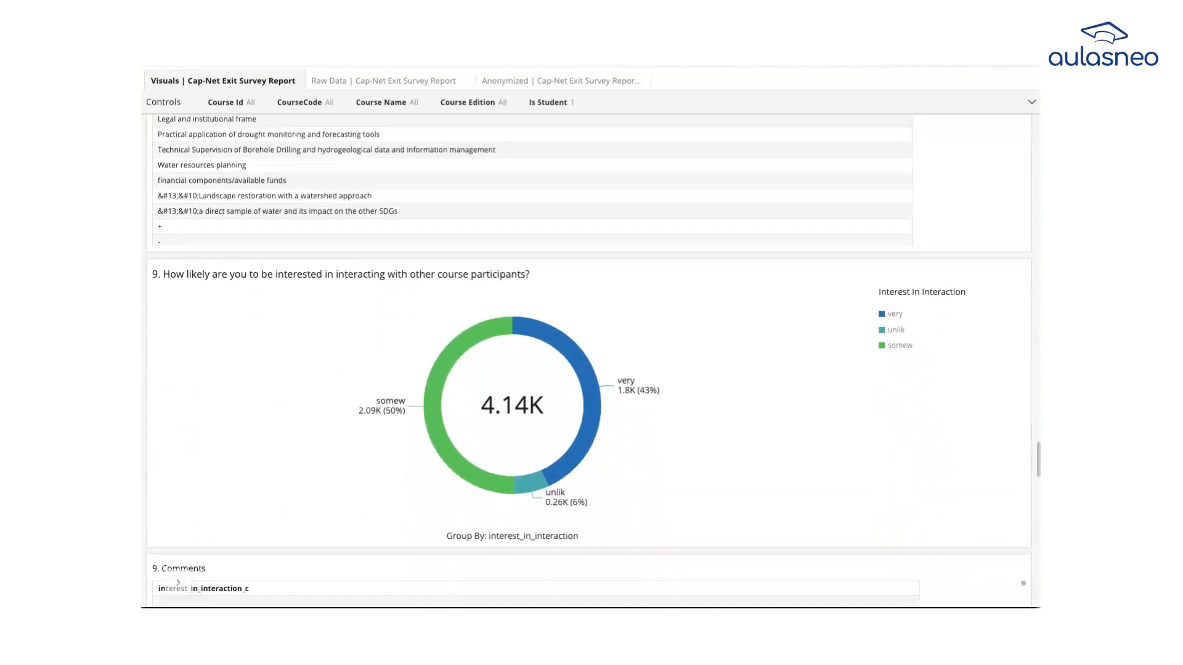
pyautogui.scroll(-2, 588, 355)
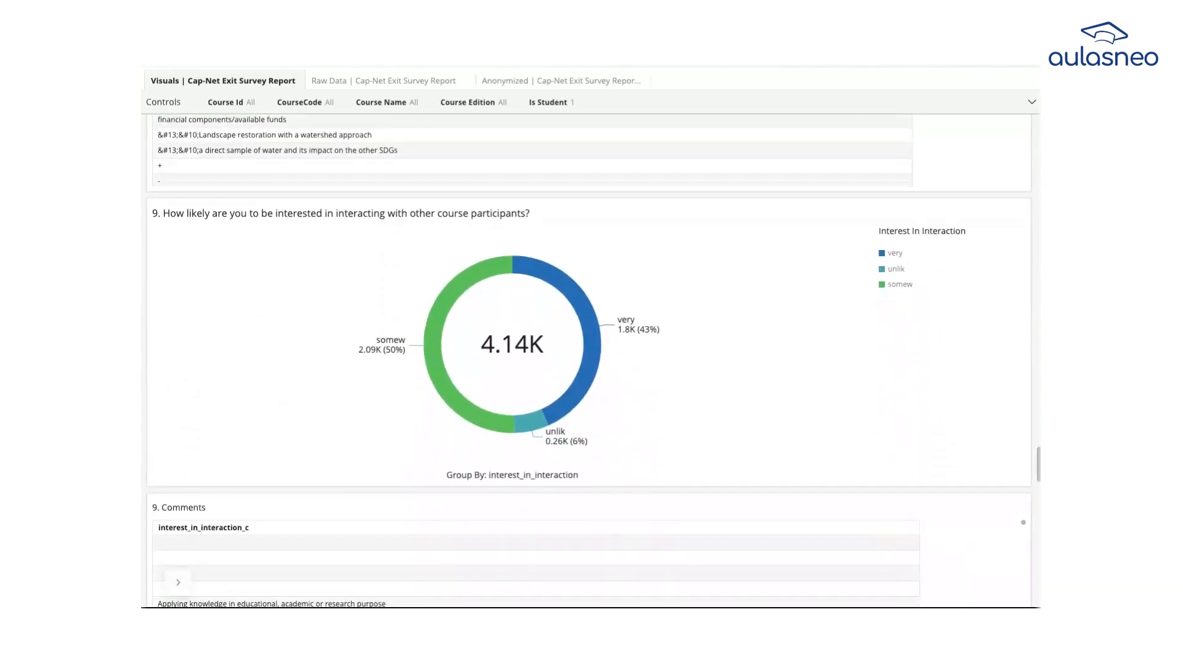
# - Review the additional course suggestions in question 10 and the answers on how participants intend to apply the knowledge gained
pyautogui.scroll(-19, 588, 354)
pyautogui.scroll(-12, 178, 582)
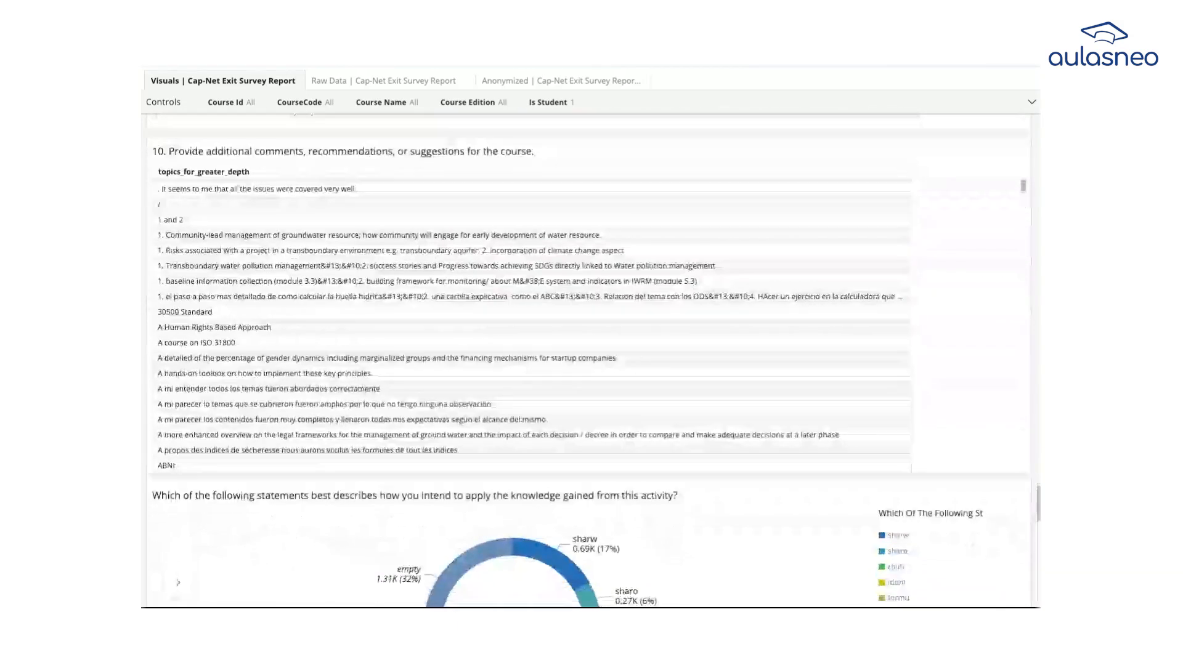
pyautogui.scroll(-18, 178, 582)
pyautogui.scroll(-12, 178, 582)
pyautogui.scroll(-6, 178, 582)
# - Return to the start of the exit survey report, show its course and Is Student filter controls, and collapse them again
pyautogui.scroll(12, 178, 582)
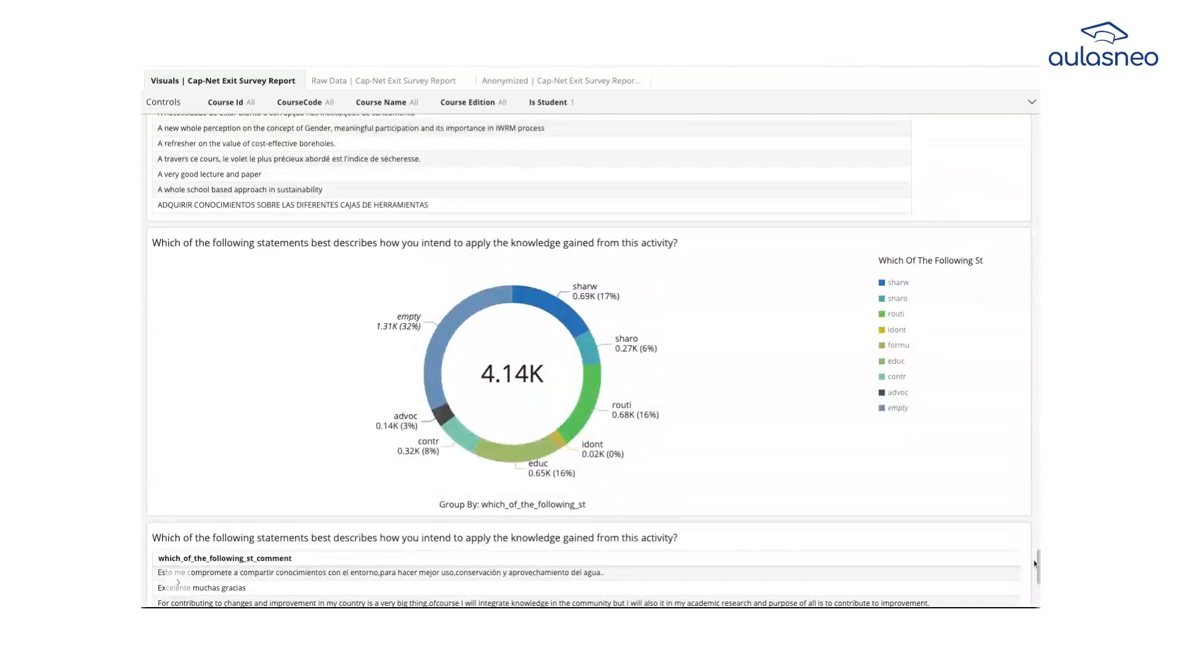
pyautogui.scroll(20, 178, 582)
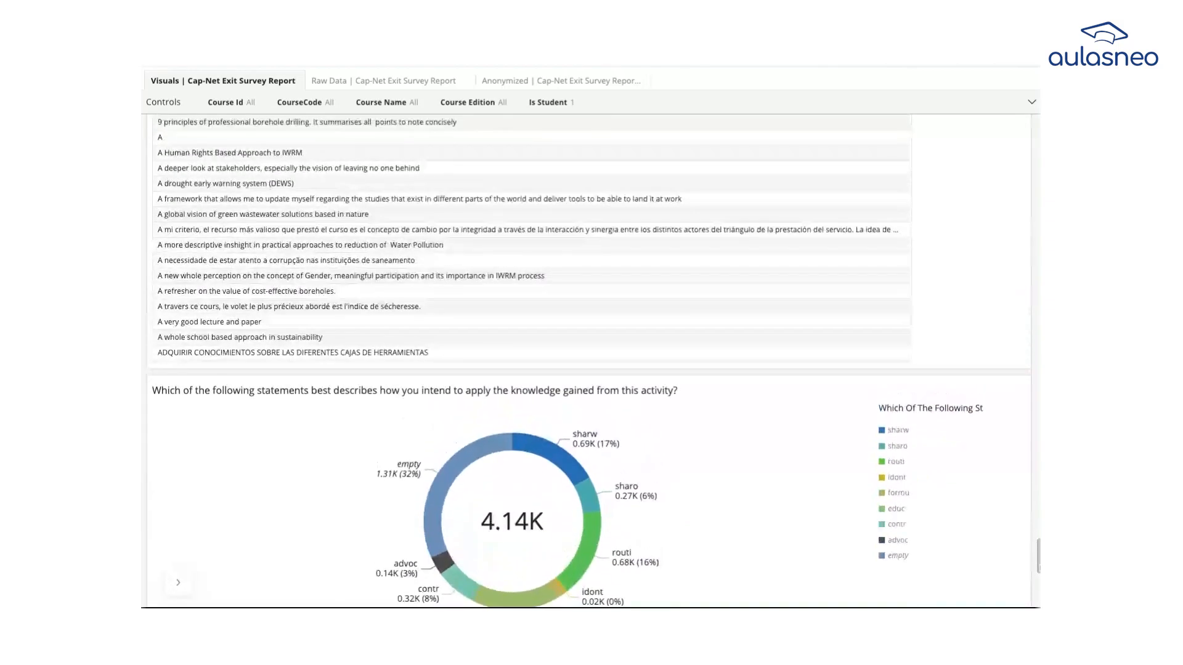
pyautogui.scroll(20, 588, 357)
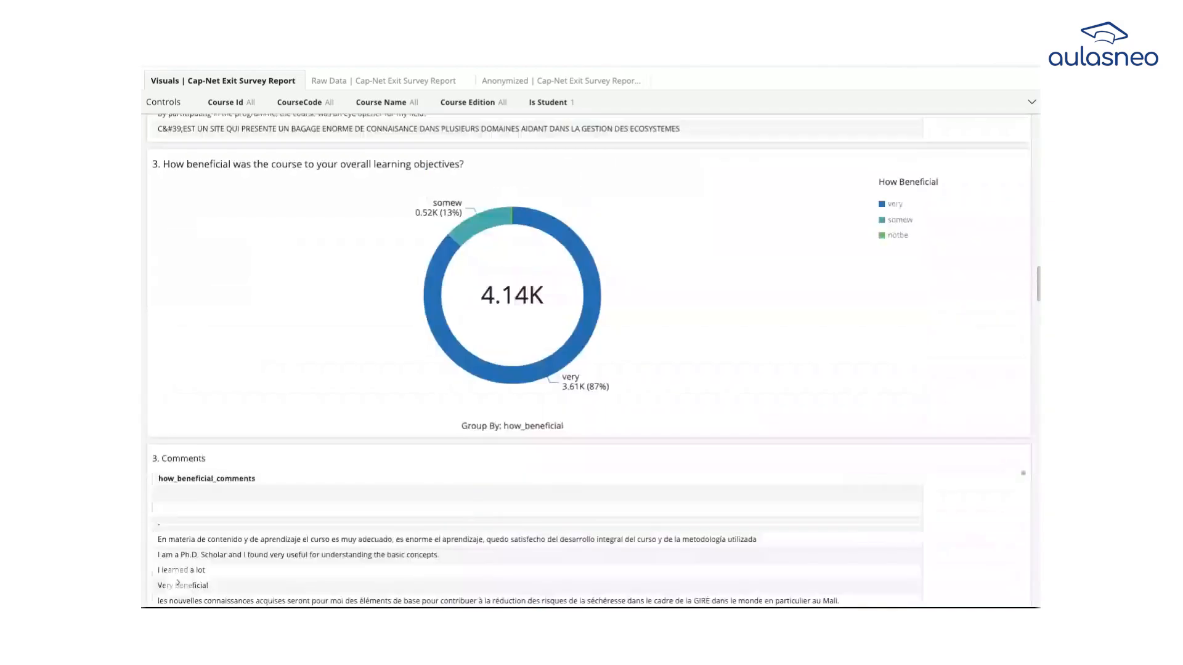
pyautogui.scroll(5, 735, 136)
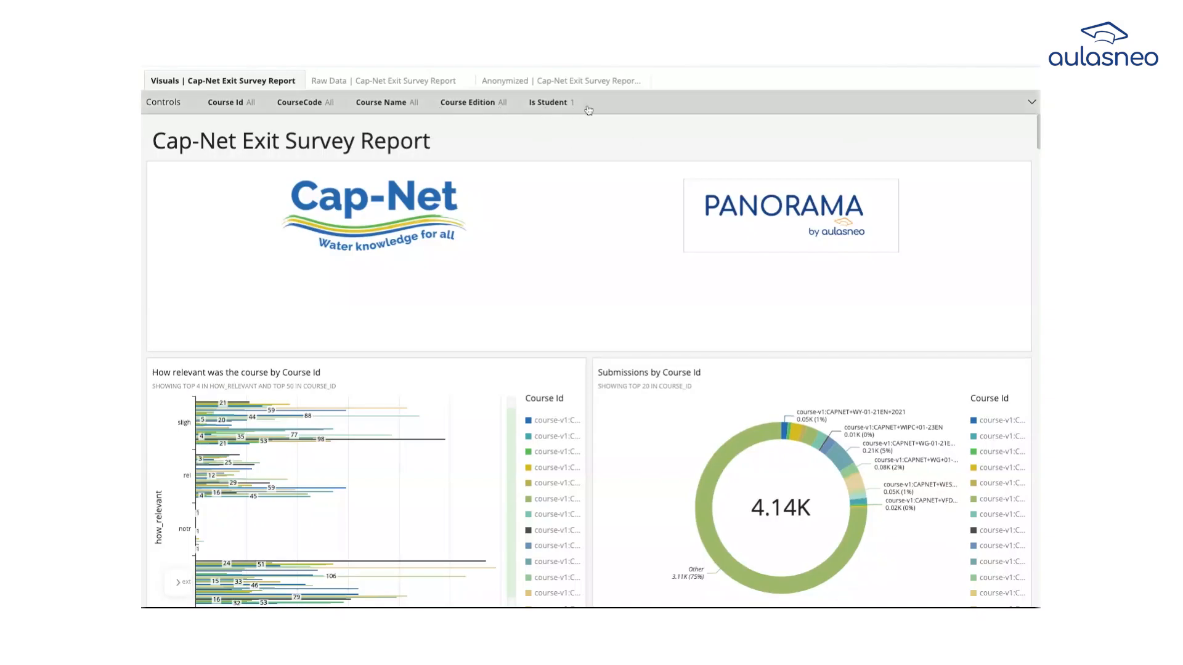
pyautogui.click(648, 107)
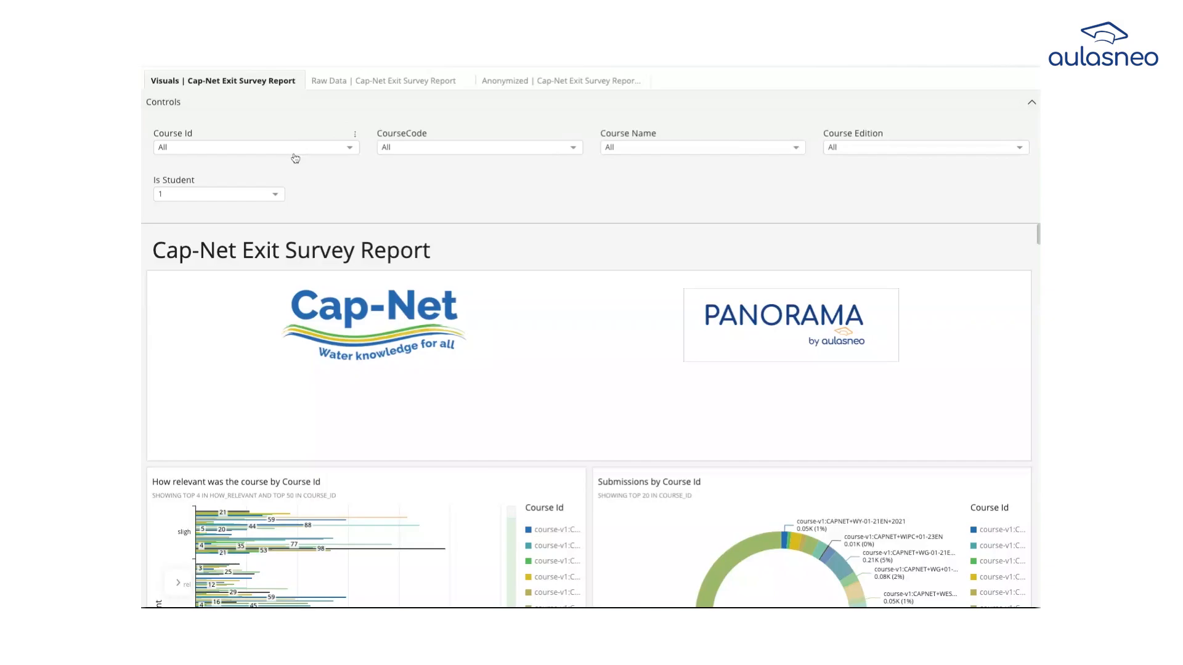
pyautogui.click(1031, 106)
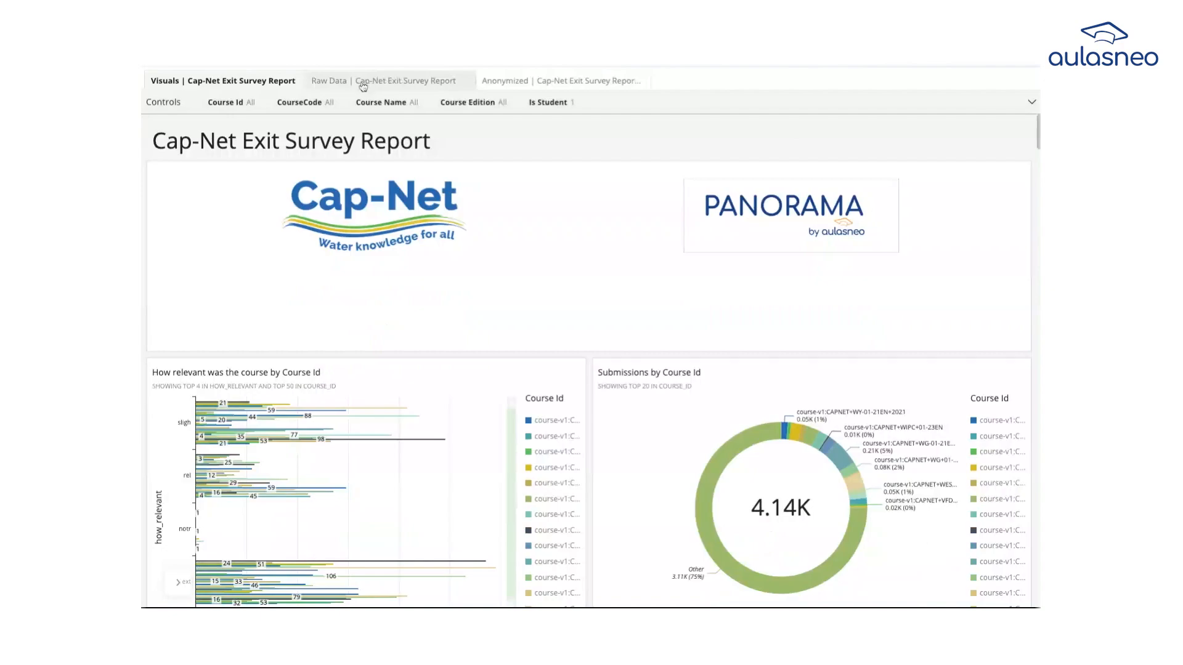
# - Open the Anonymized sheet of the Cap-Net Exit Survey Report and look across its table to the campus description columns
pyautogui.click(524, 80)
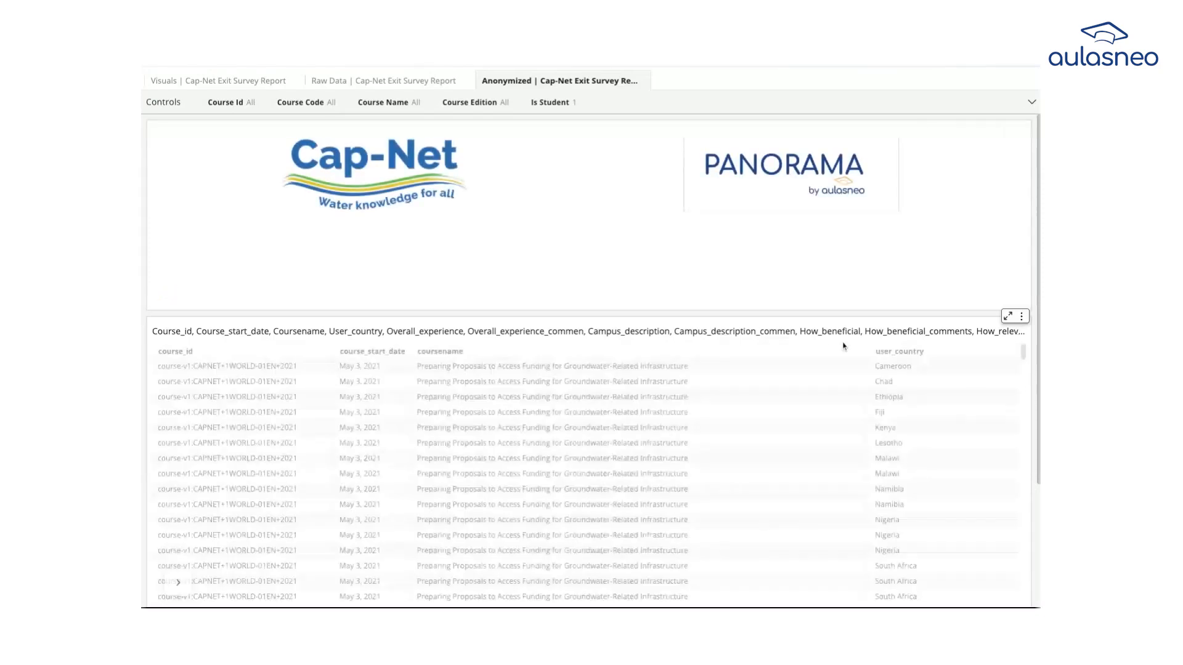
pyautogui.hscroll(10, 555, 426)
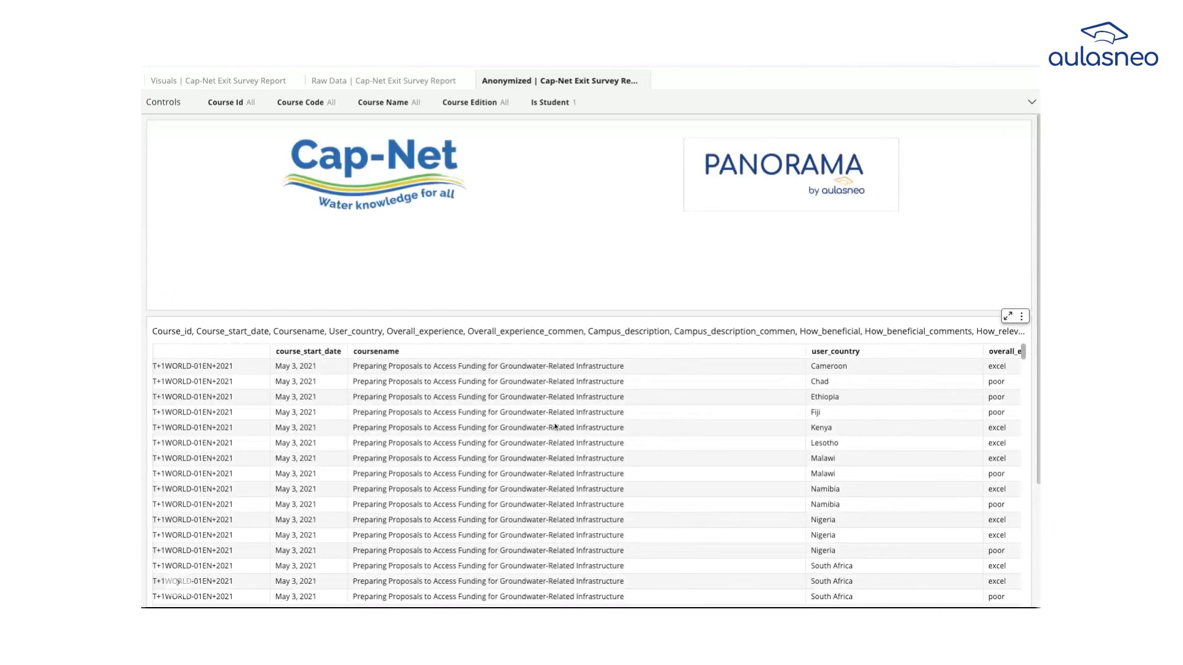
pyautogui.hscroll(10, 586, 474)
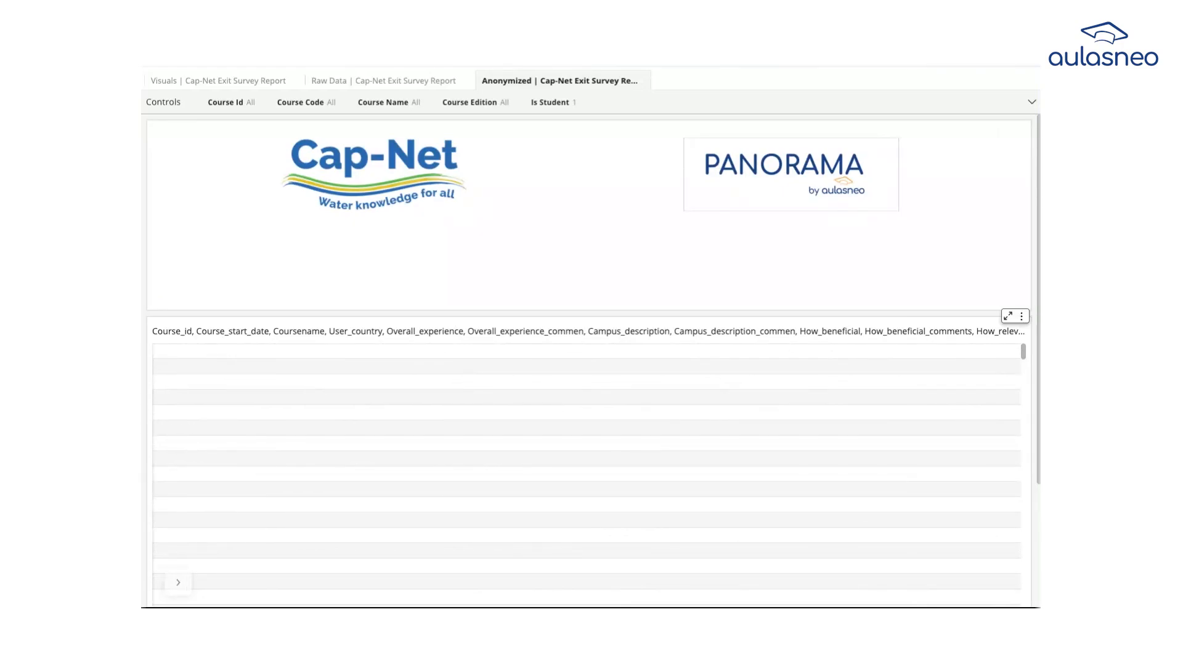
pyautogui.hscroll(2, 585, 474)
pyautogui.hscroll(-1, 586, 474)
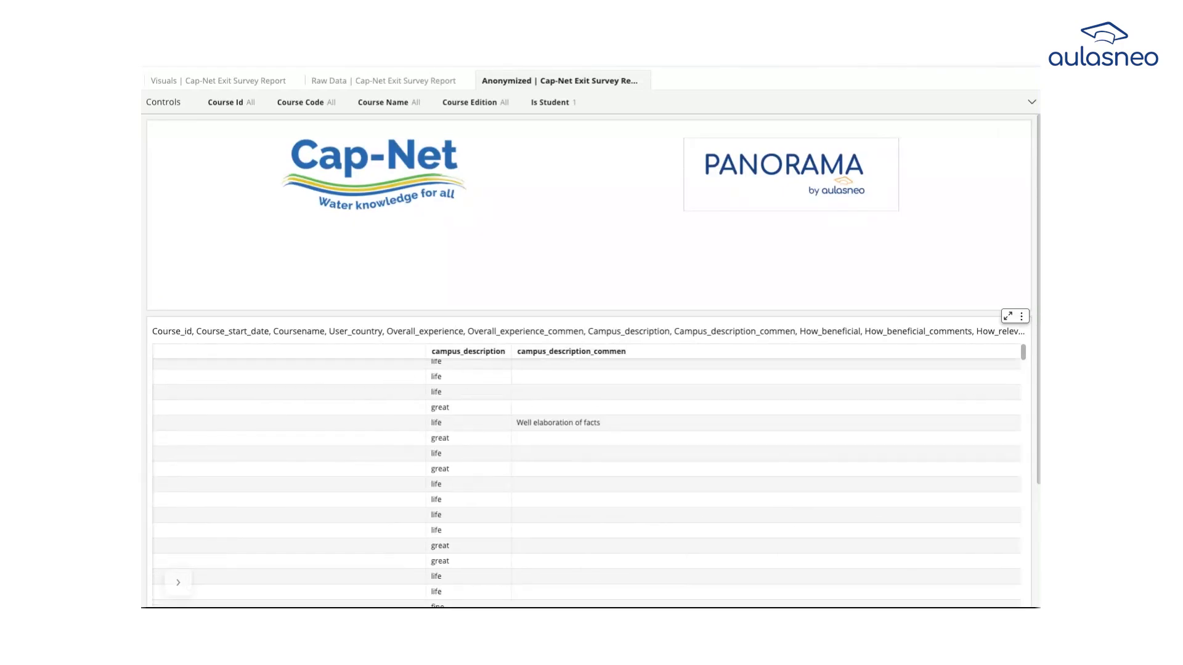
# - Show the export options available for the anonymized exit survey table
pyautogui.click(1022, 317)
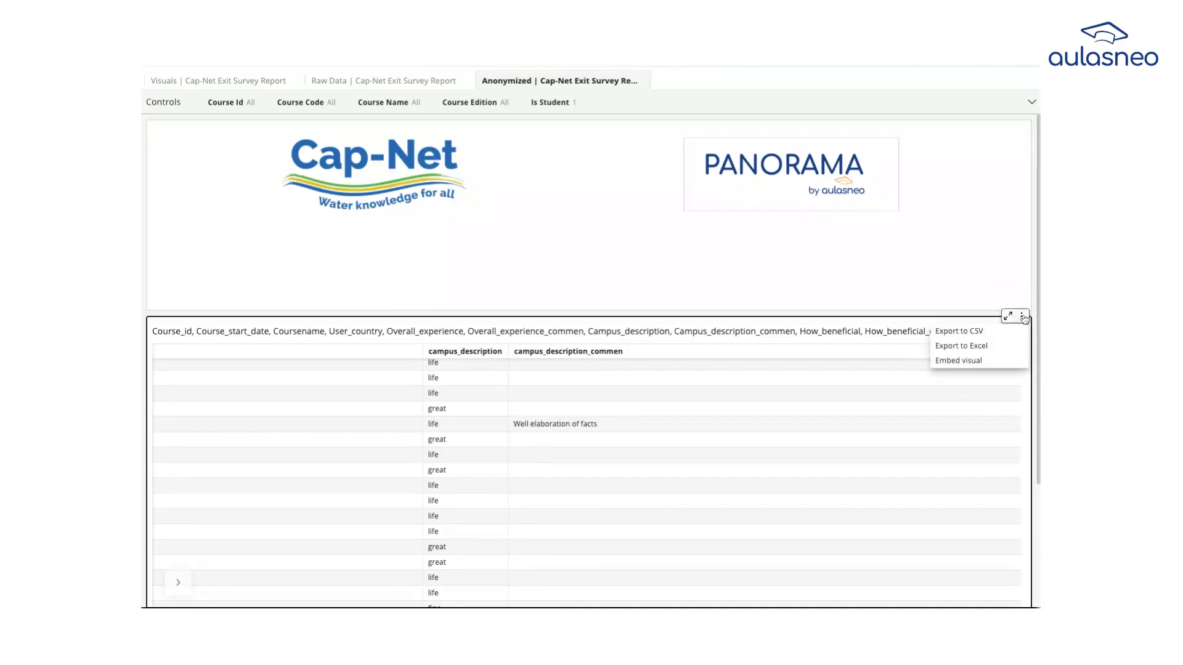